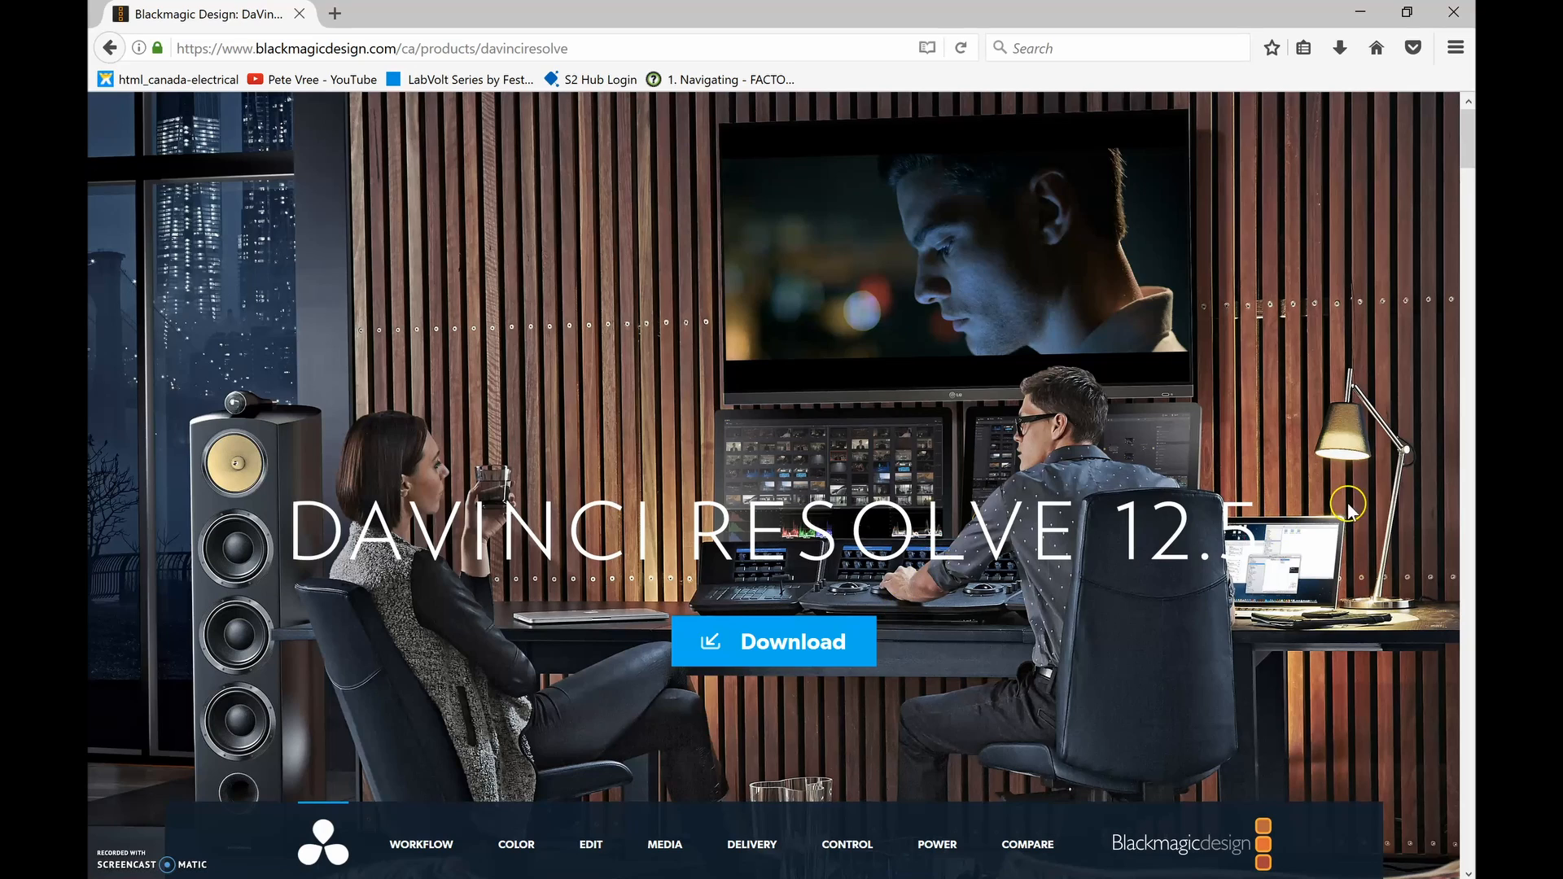
- Look through the DaVinci Resolve 12.5 product page and open its download options
{"action": "left_click_drag", "start_coordinate": [1466, 150], "coordinate": [1466, 218]}
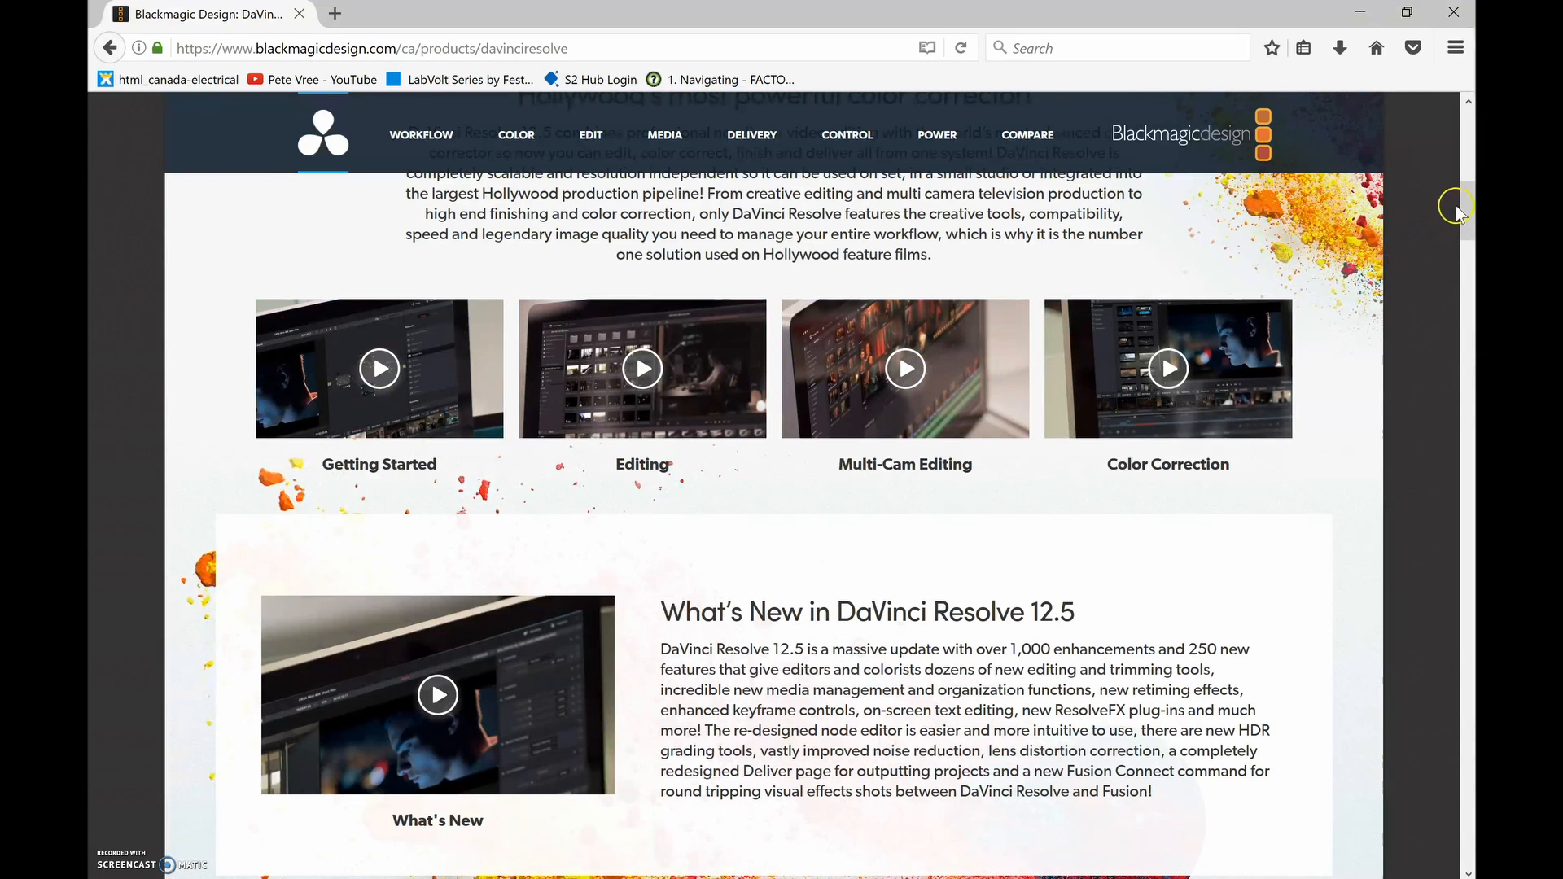
{"action": "left_click_drag", "start_coordinate": [1465, 212], "coordinate": [1470, 289]}
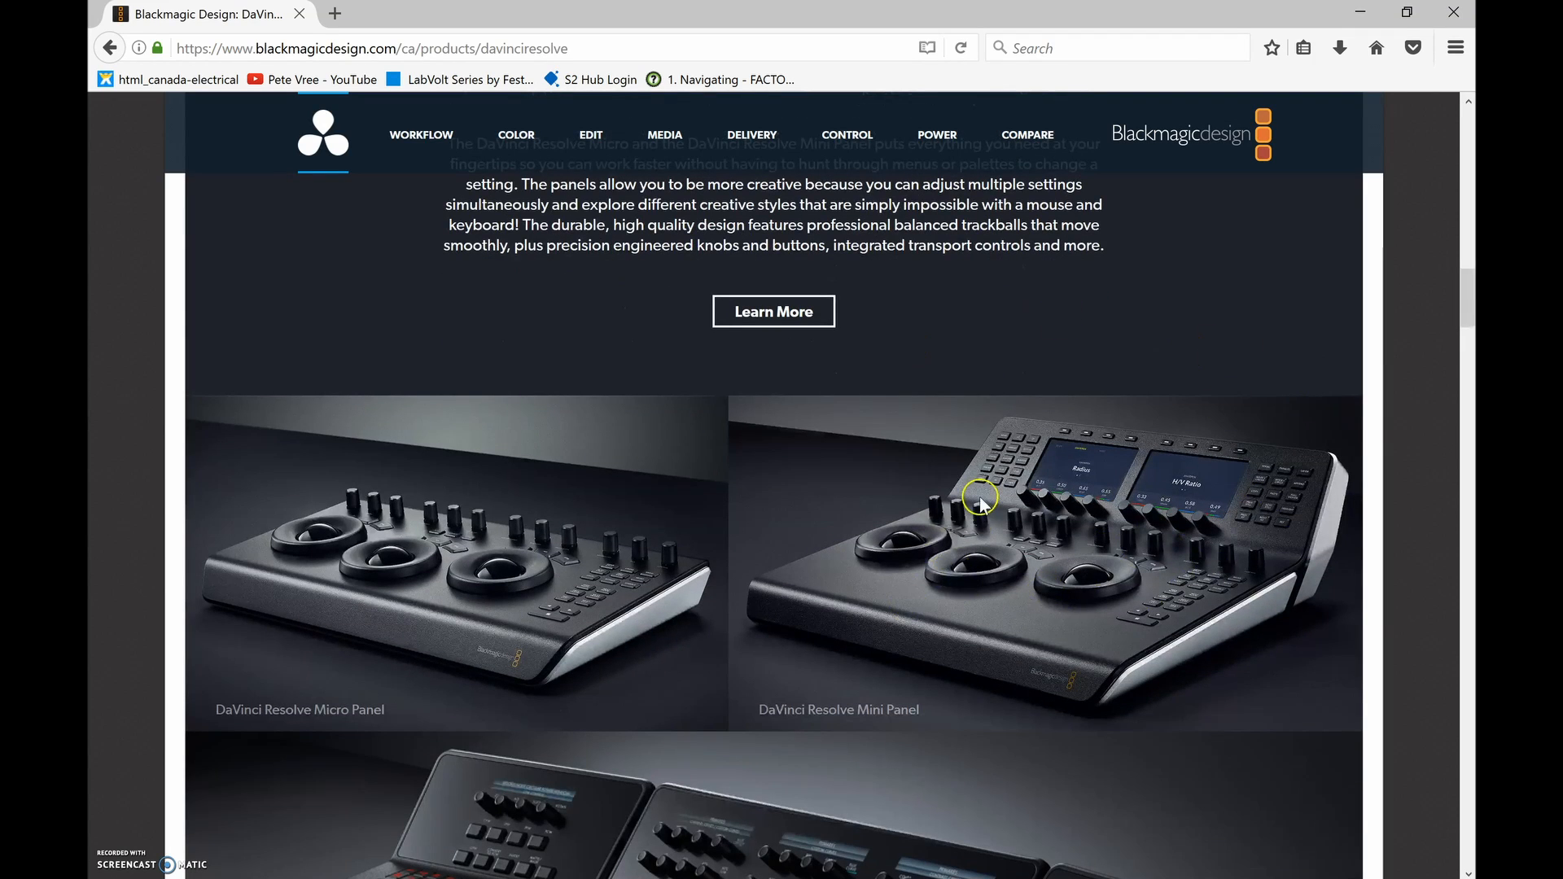
{"action": "left_click_drag", "start_coordinate": [1471, 292], "coordinate": [1470, 132]}
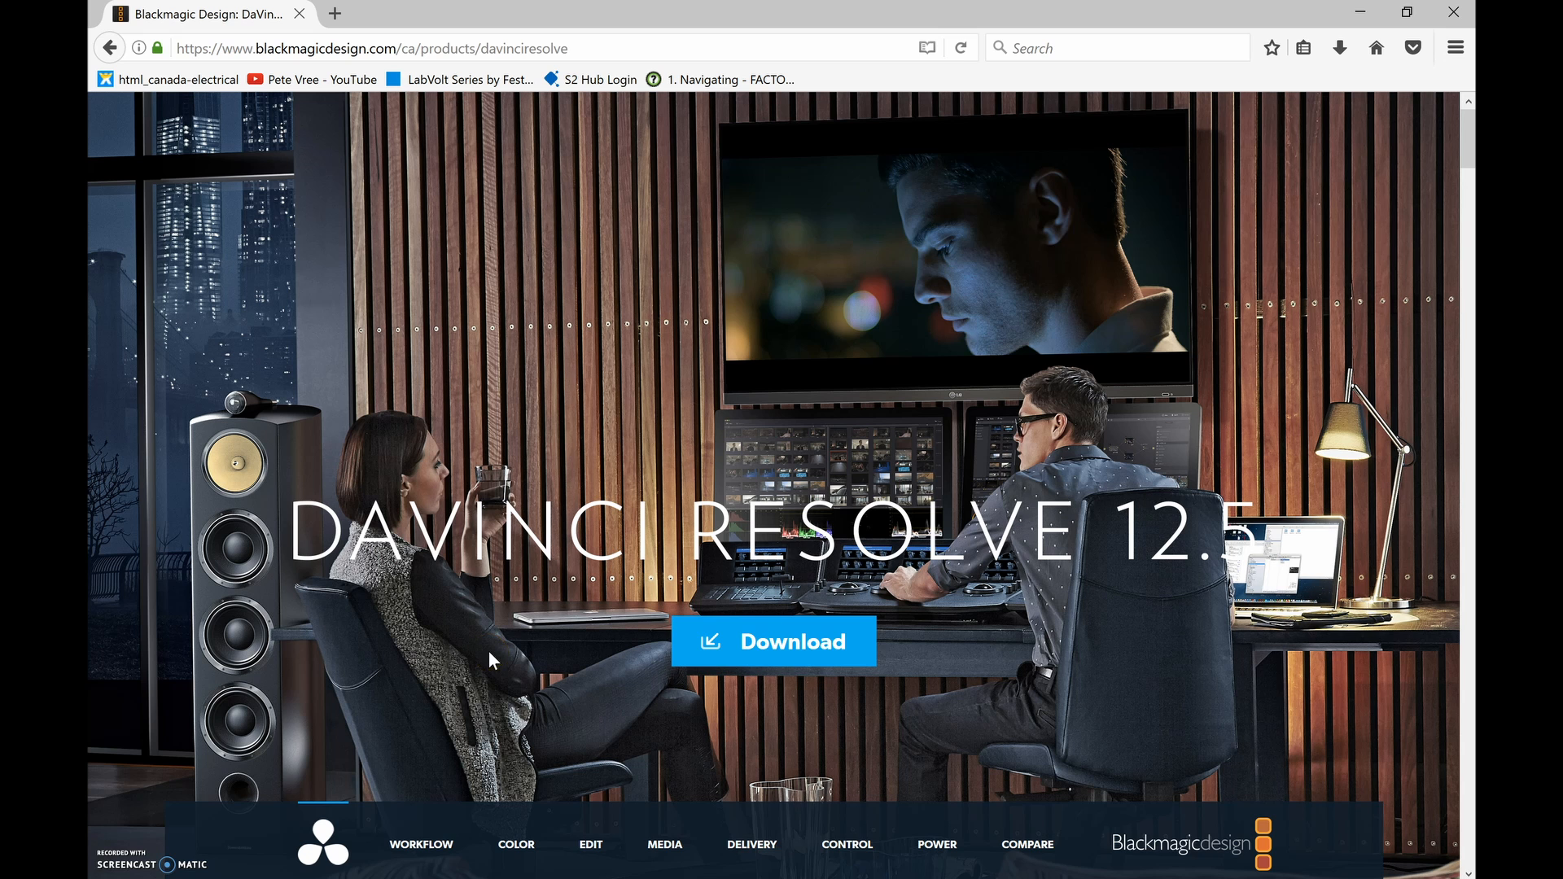
{"action": "left_click", "coordinate": [747, 649]}
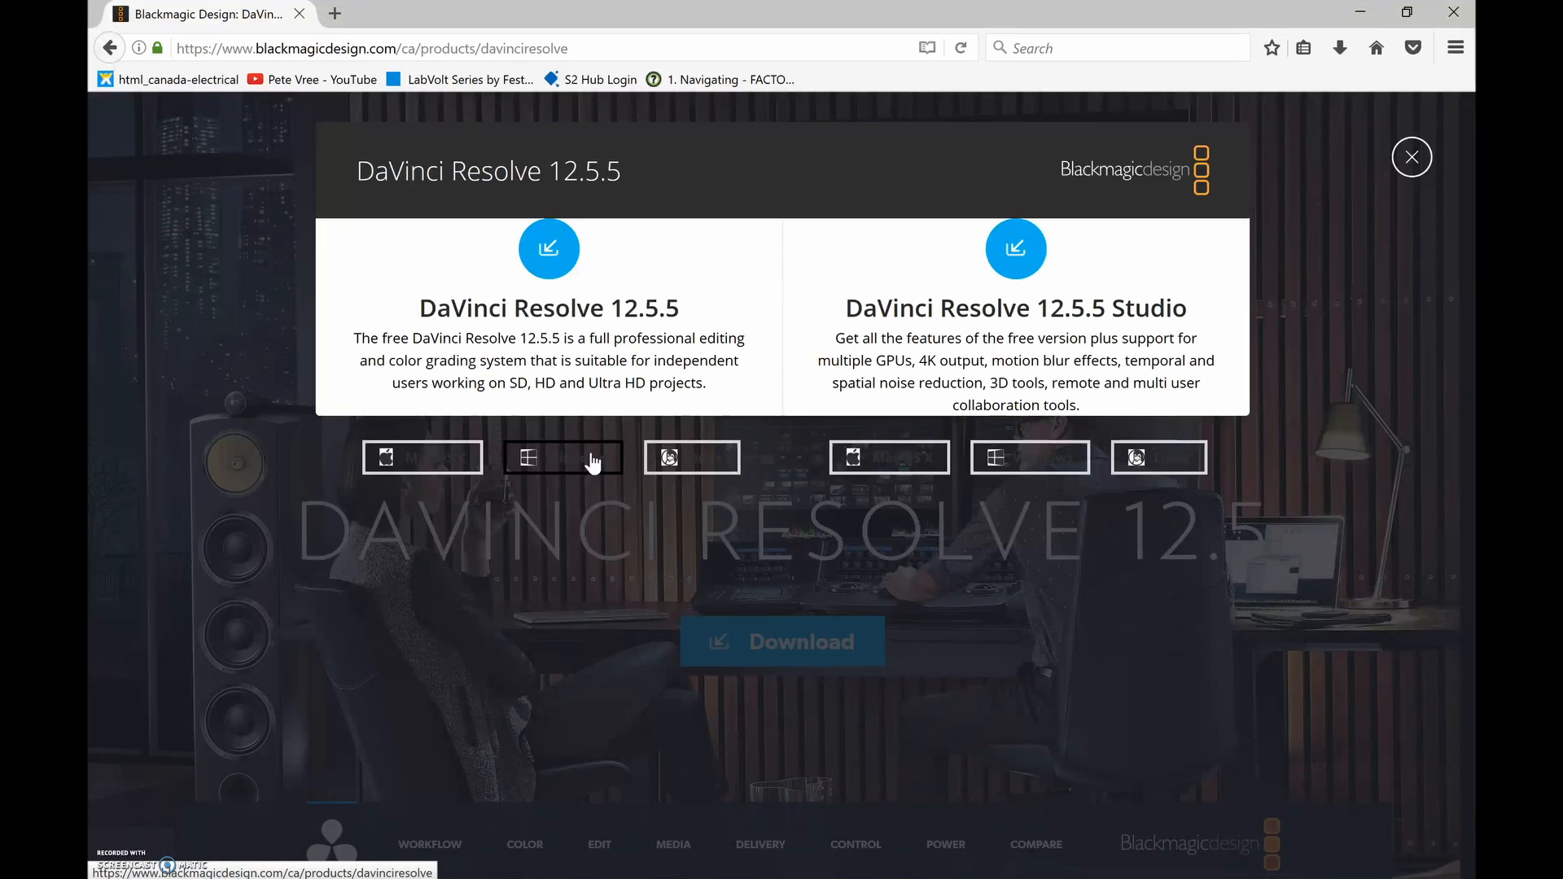
- Download the free DaVinci Resolve 12.5.5 for Windows and save the zip file
{"action": "left_click", "coordinate": [449, 515]}
{"action": "left_click", "coordinate": [361, 733]}
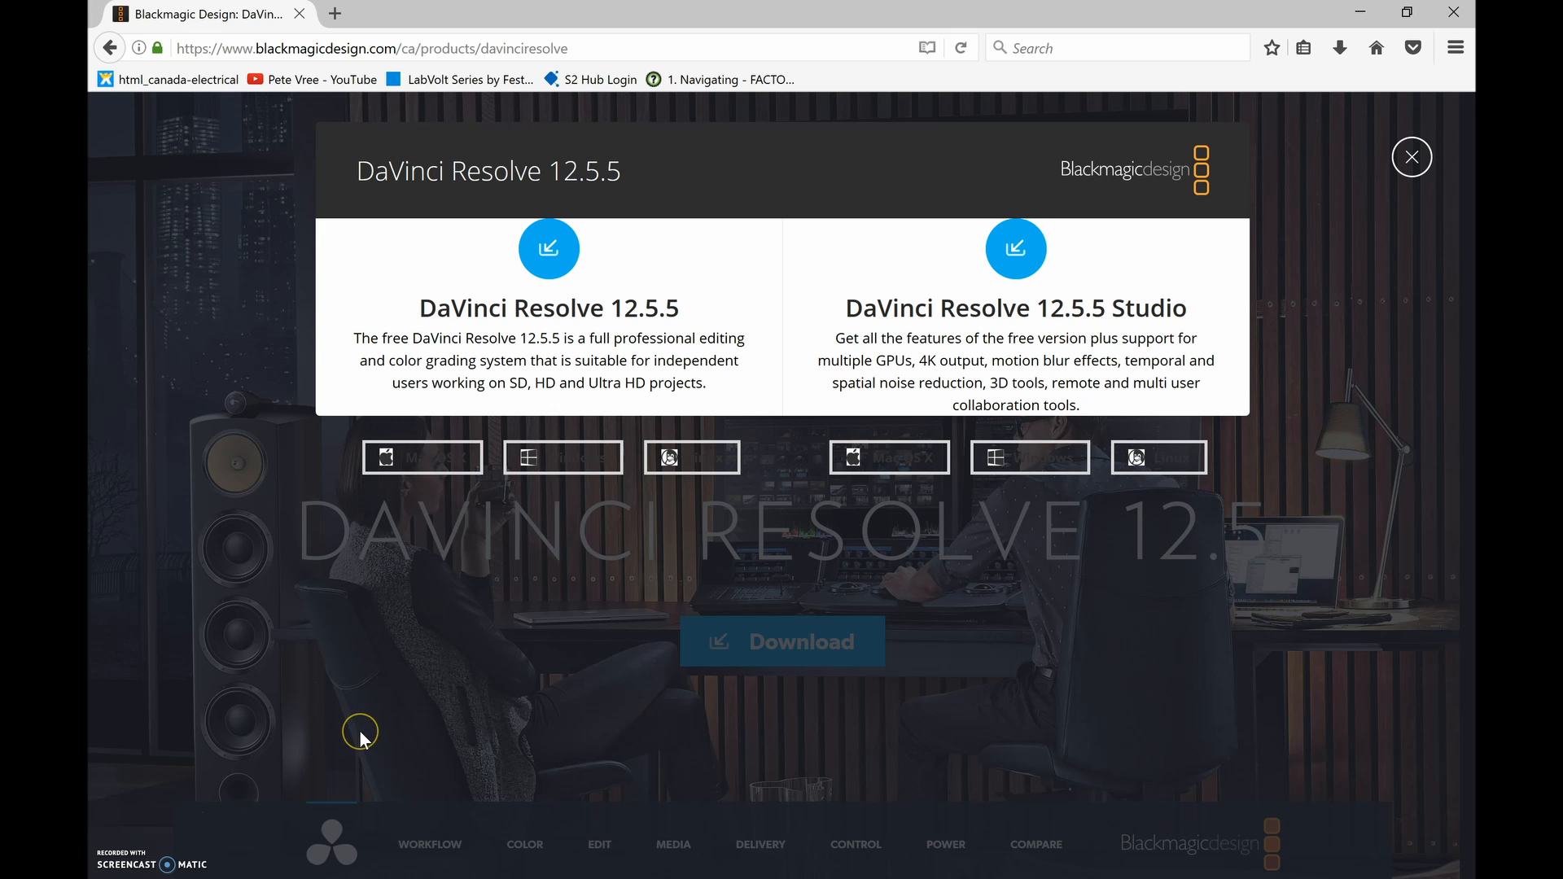
{"action": "left_click", "coordinate": [360, 733]}
{"action": "left_click", "coordinate": [501, 609]}
{"action": "left_click", "coordinate": [1096, 514]}
{"action": "left_click", "coordinate": [546, 467]}
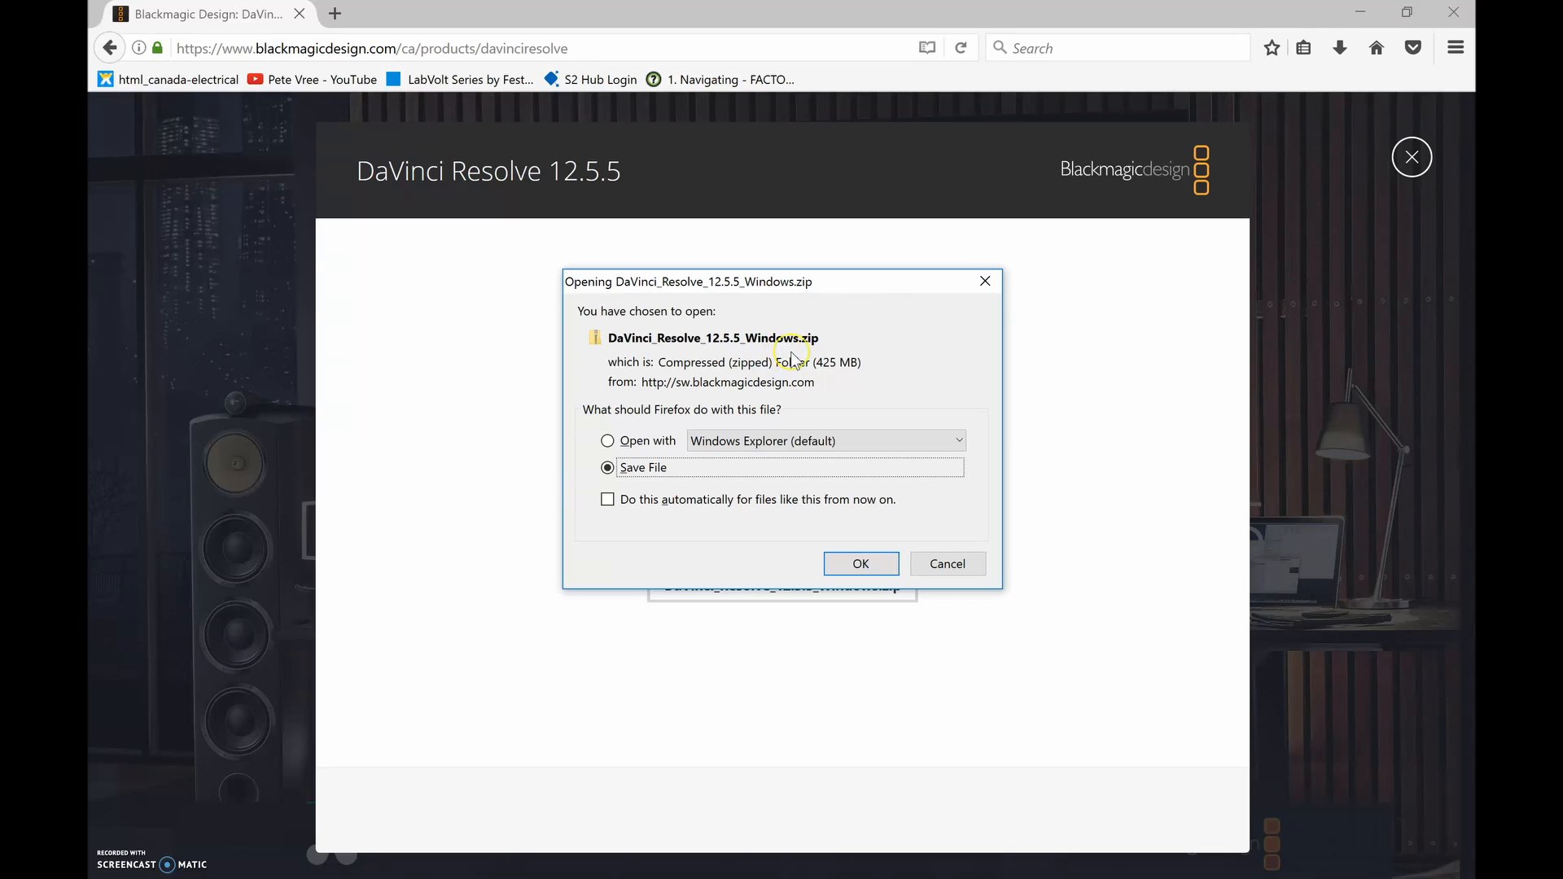
{"action": "left_click", "coordinate": [852, 565]}
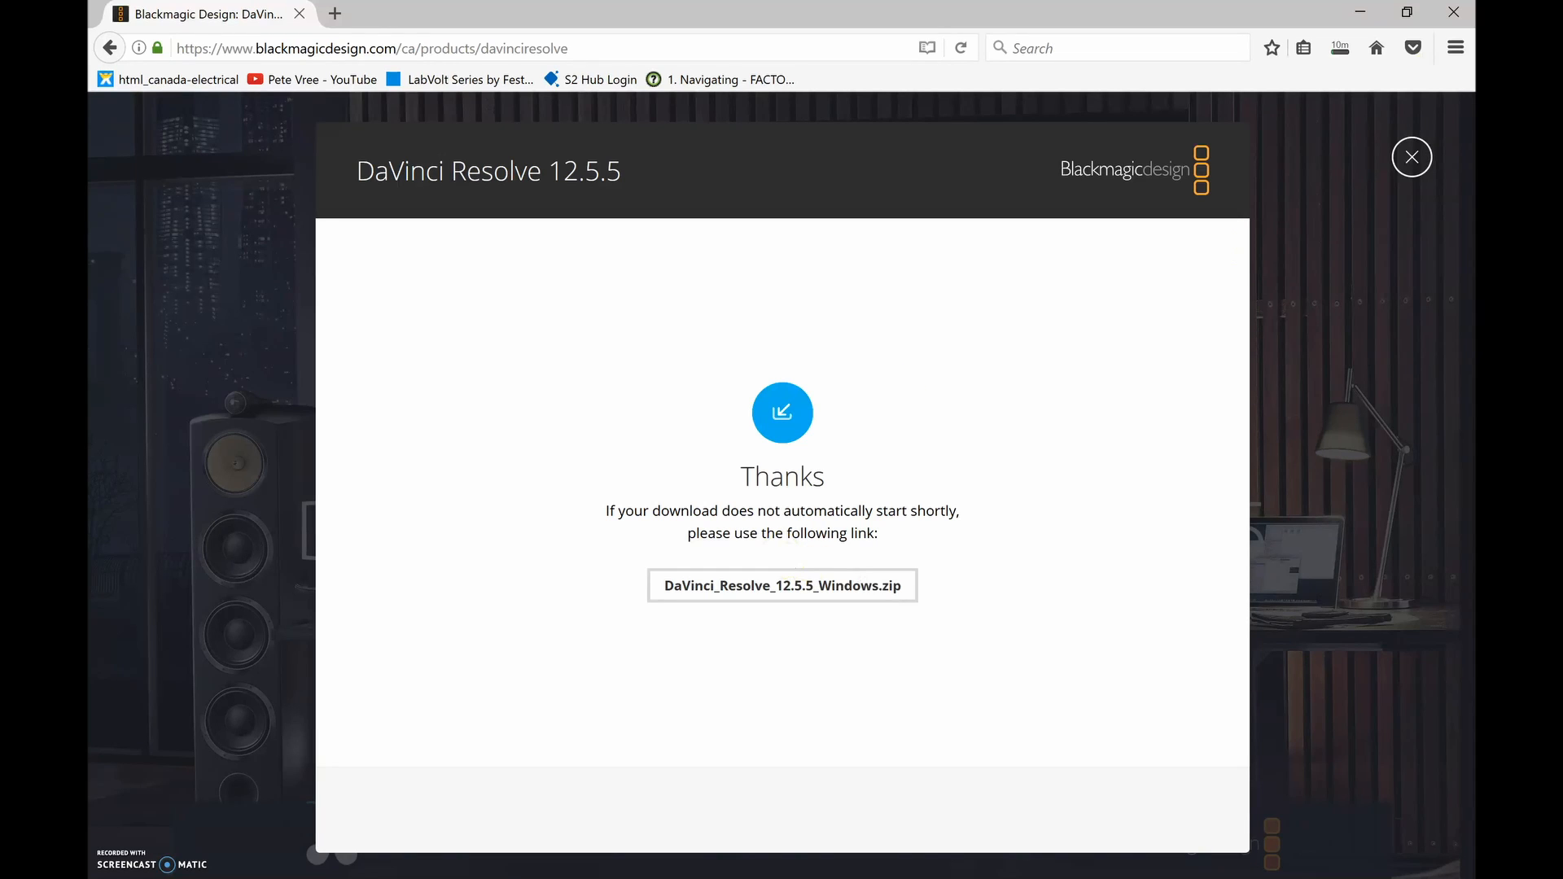
- Open the downloaded DaVinci_Resolve_12.5.5_Windows zip and extract all its files to the suggested Downloads subfolder
{"action": "left_click", "coordinate": [1339, 54]}
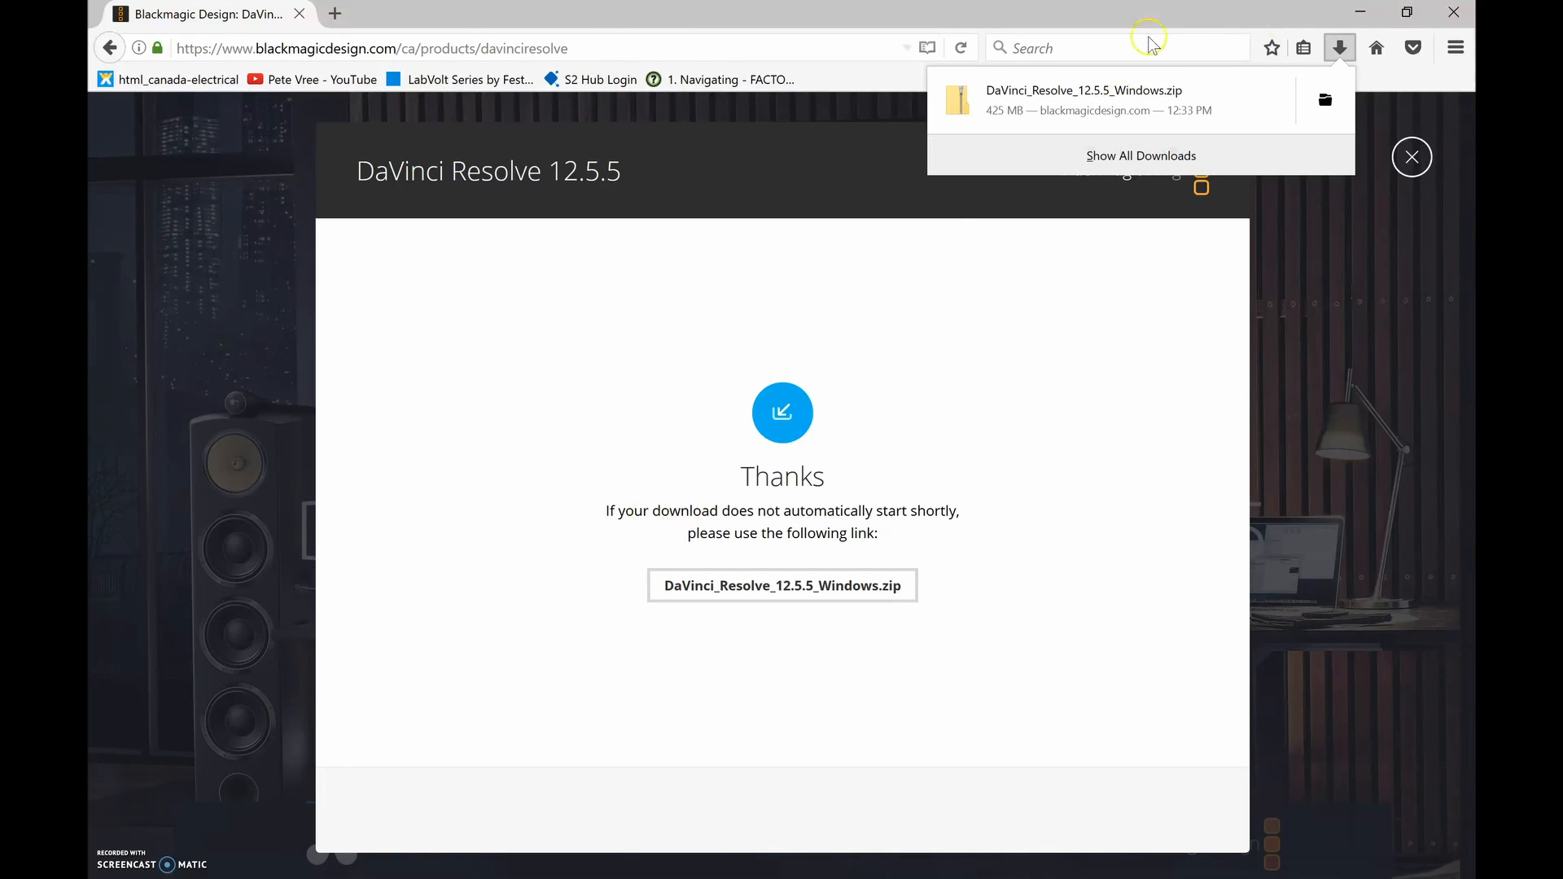
{"action": "left_click", "coordinate": [1061, 115]}
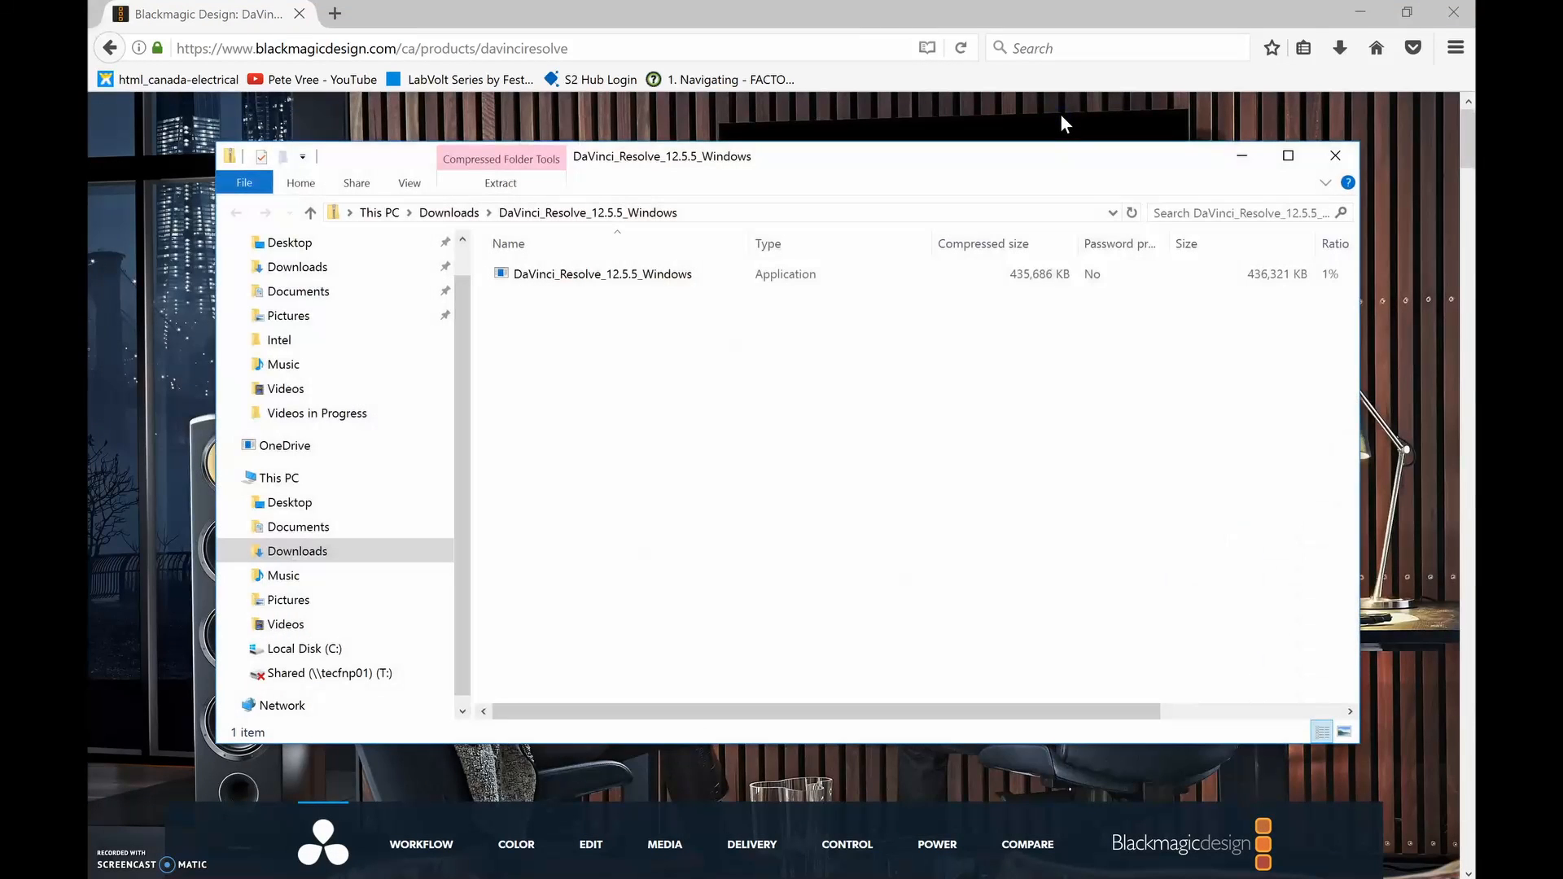
{"action": "left_click", "coordinate": [514, 184]}
{"action": "left_click", "coordinate": [632, 221]}
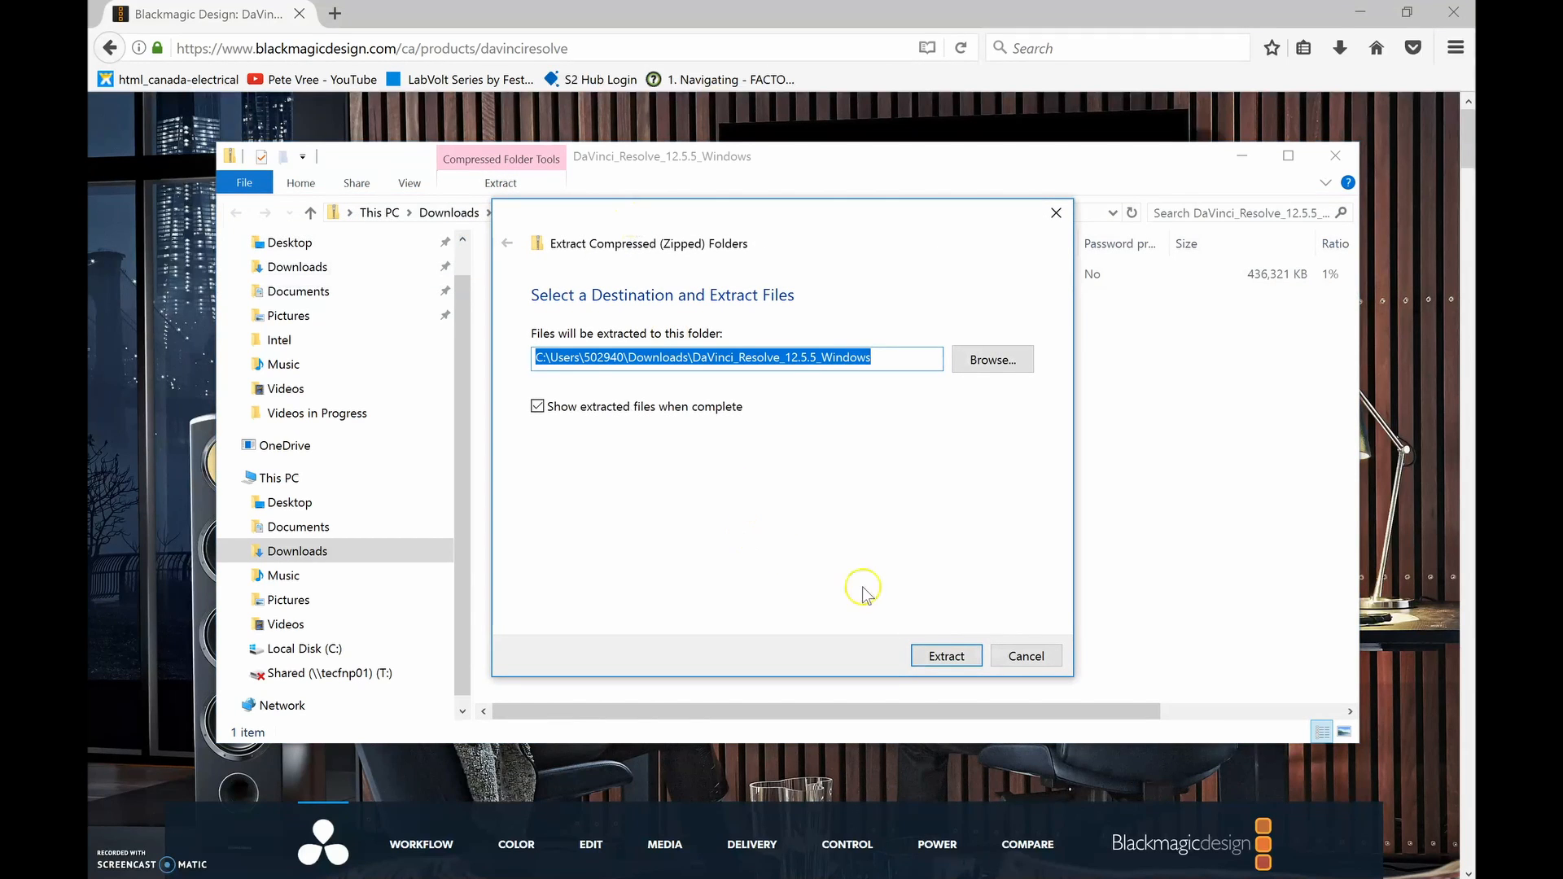
{"action": "left_click", "coordinate": [946, 652]}
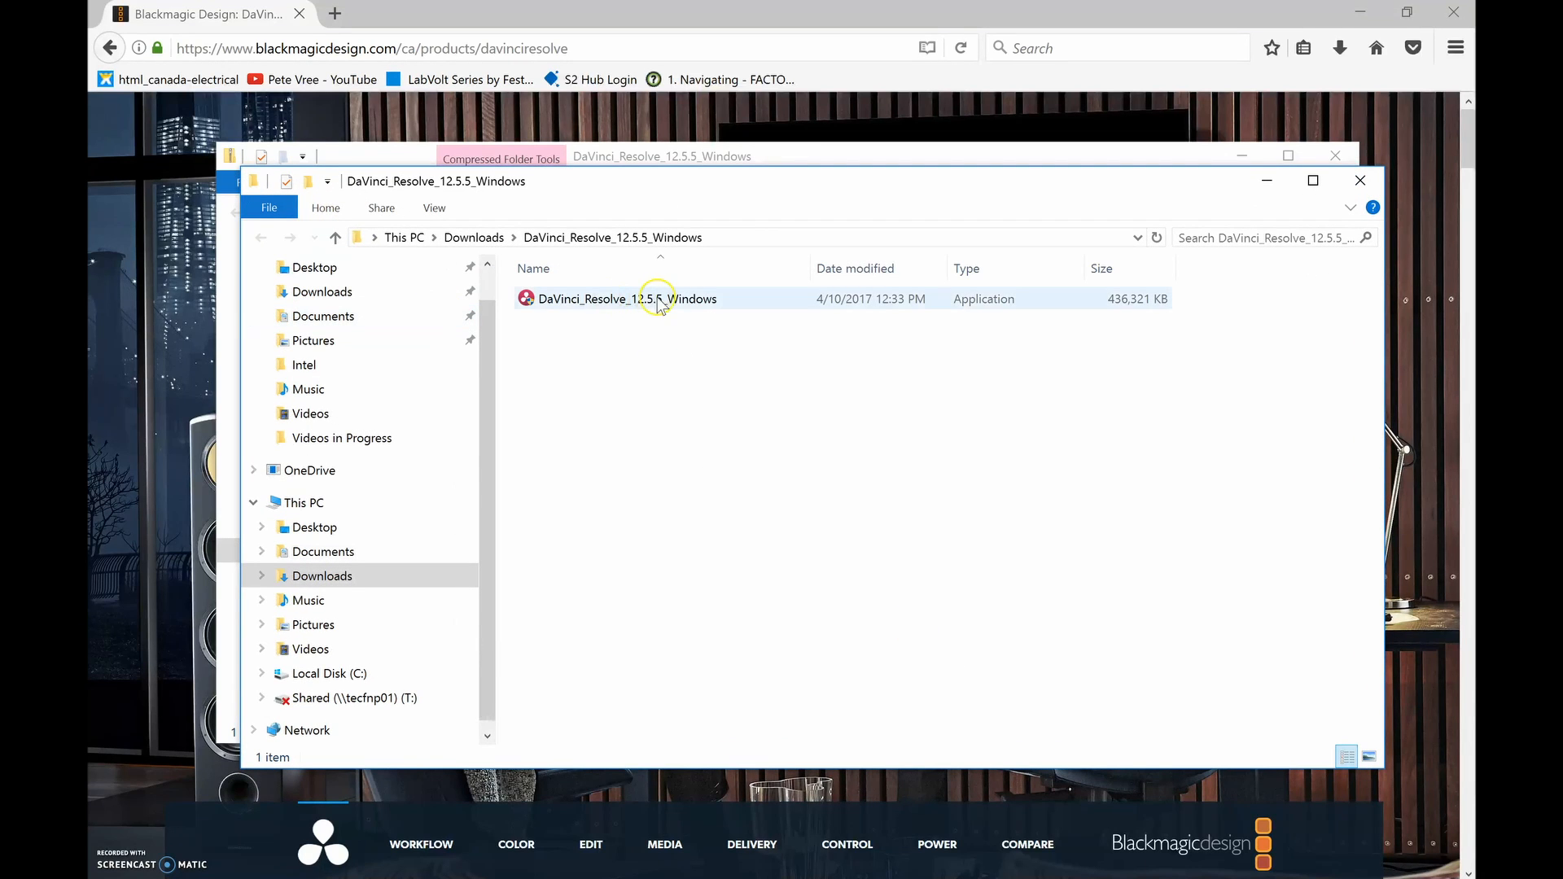
- Run the extracted DaVinci_Resolve_12.5.5_Windows installer, install the preselected components and approve the Blackmagic Design device software
{"action": "double_click", "coordinate": [607, 299]}
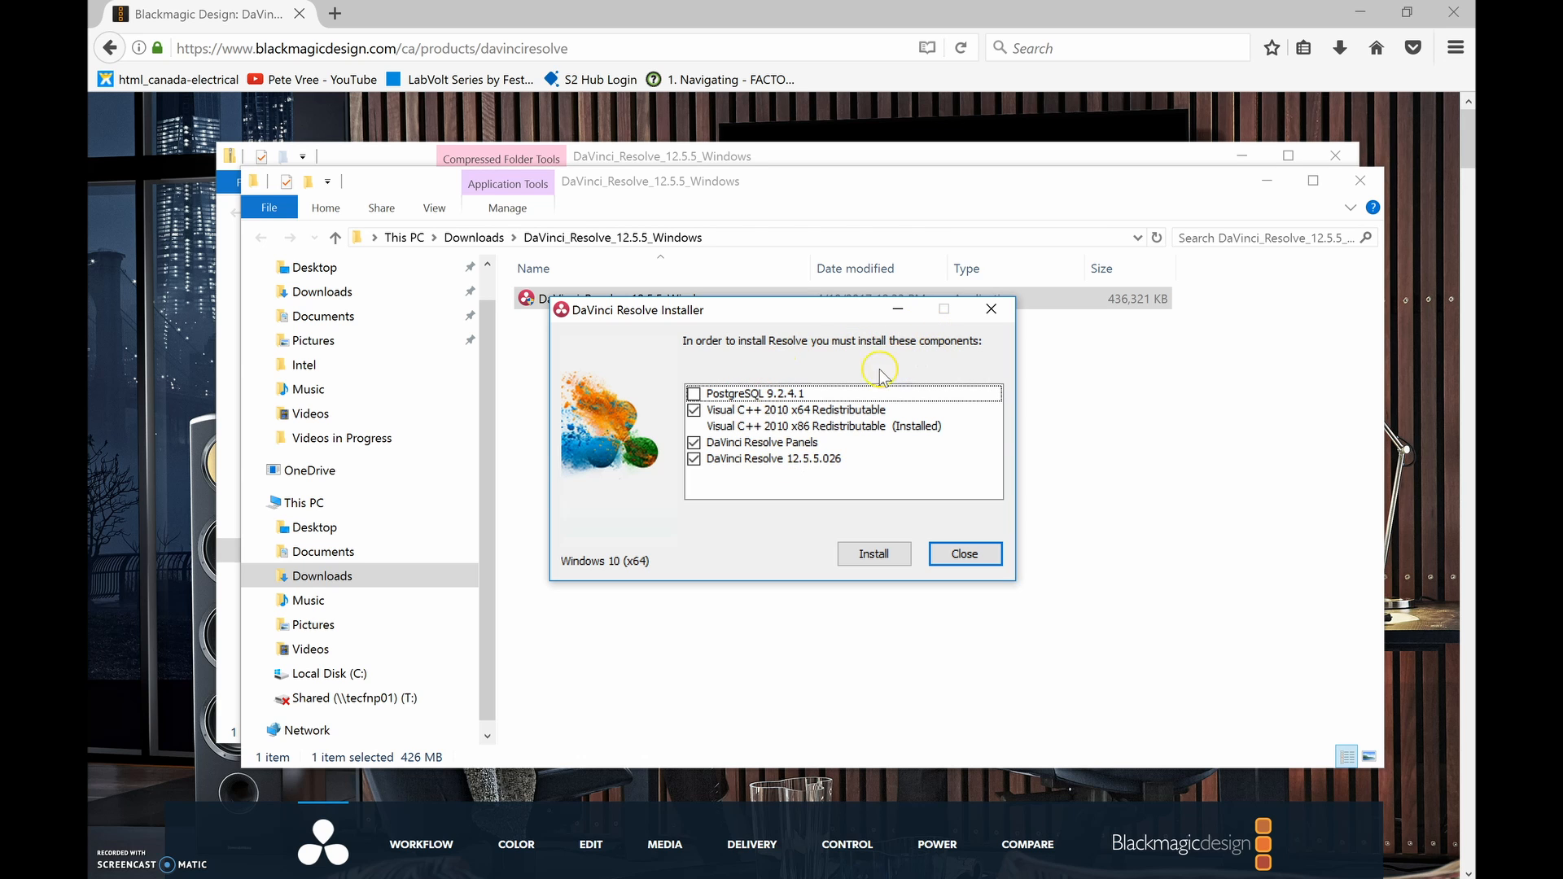
{"action": "left_click", "coordinate": [887, 552]}
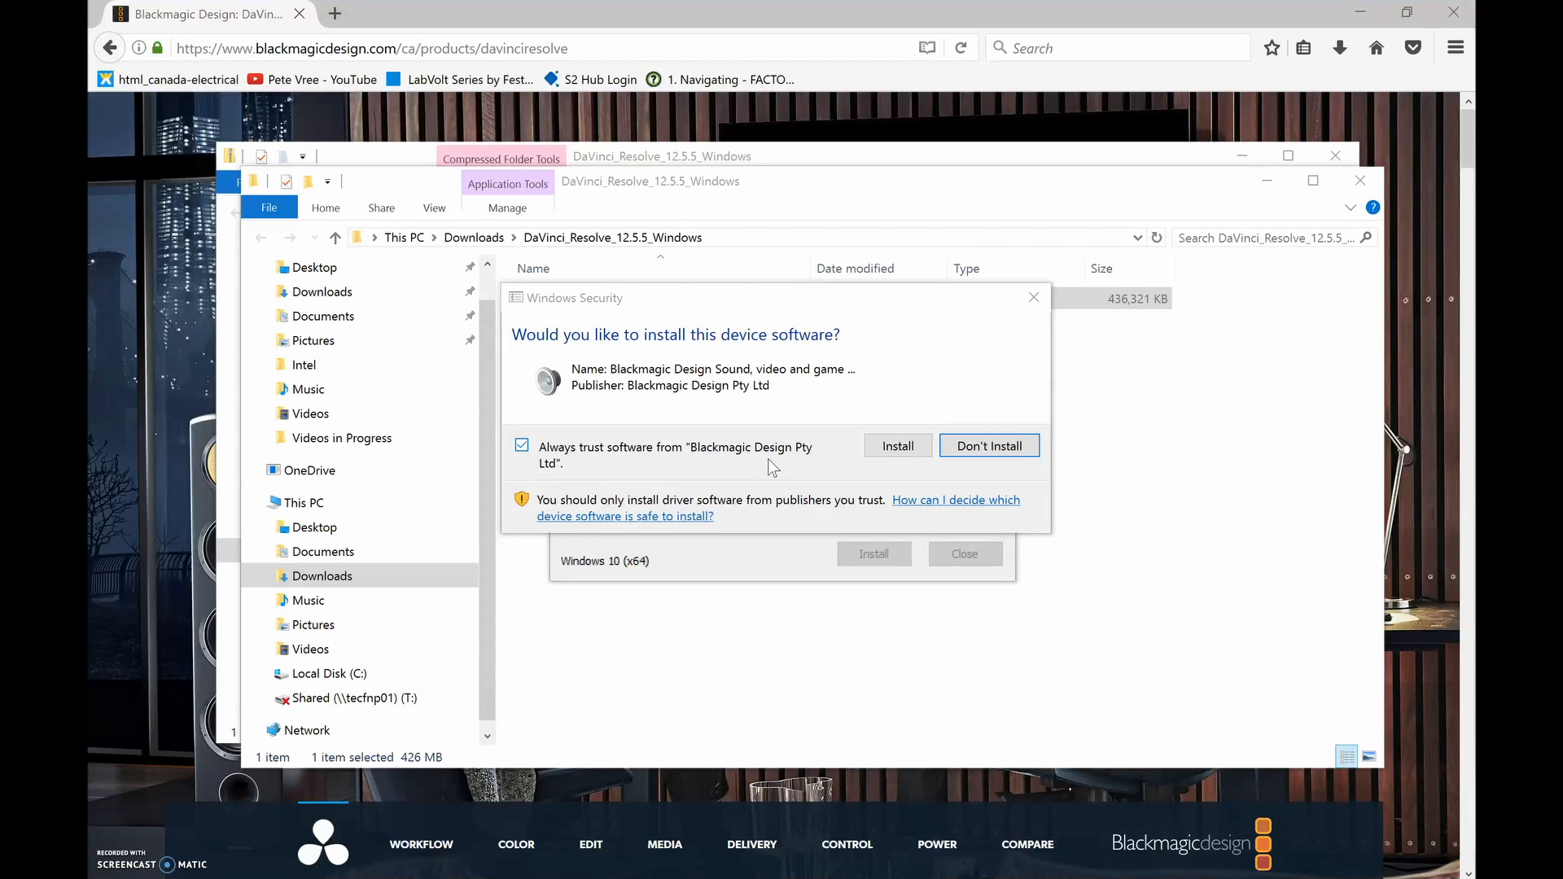
{"action": "left_click", "coordinate": [898, 446]}
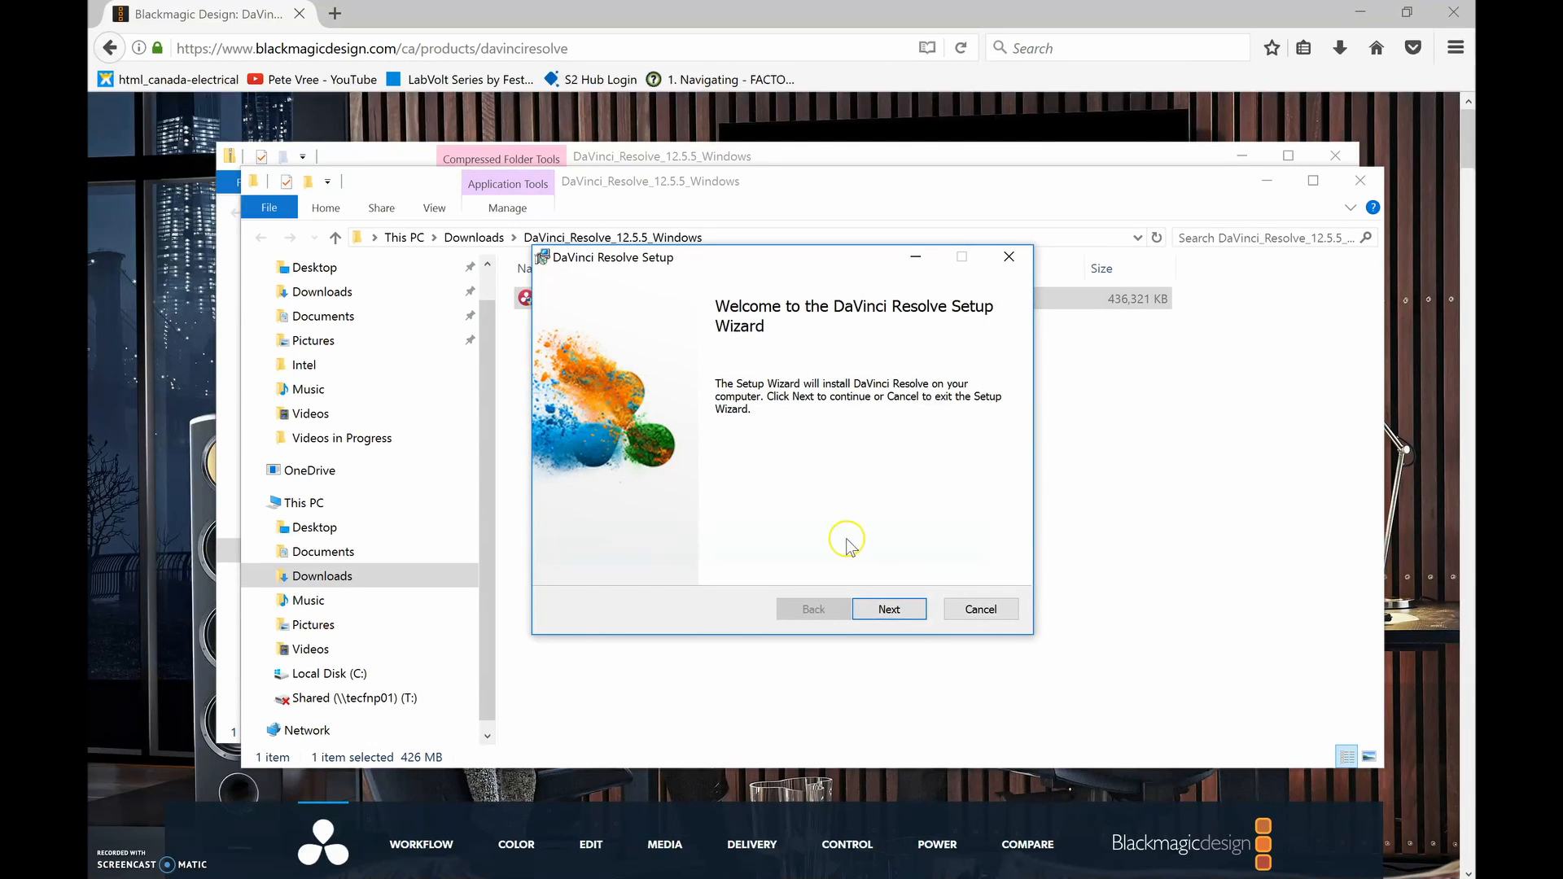
- Complete the DaVinci Resolve setup wizard, accepting the license agreement and approving the Blackmagic Design driver installation
{"action": "left_click", "coordinate": [896, 610]}
{"action": "left_click", "coordinate": [566, 561]}
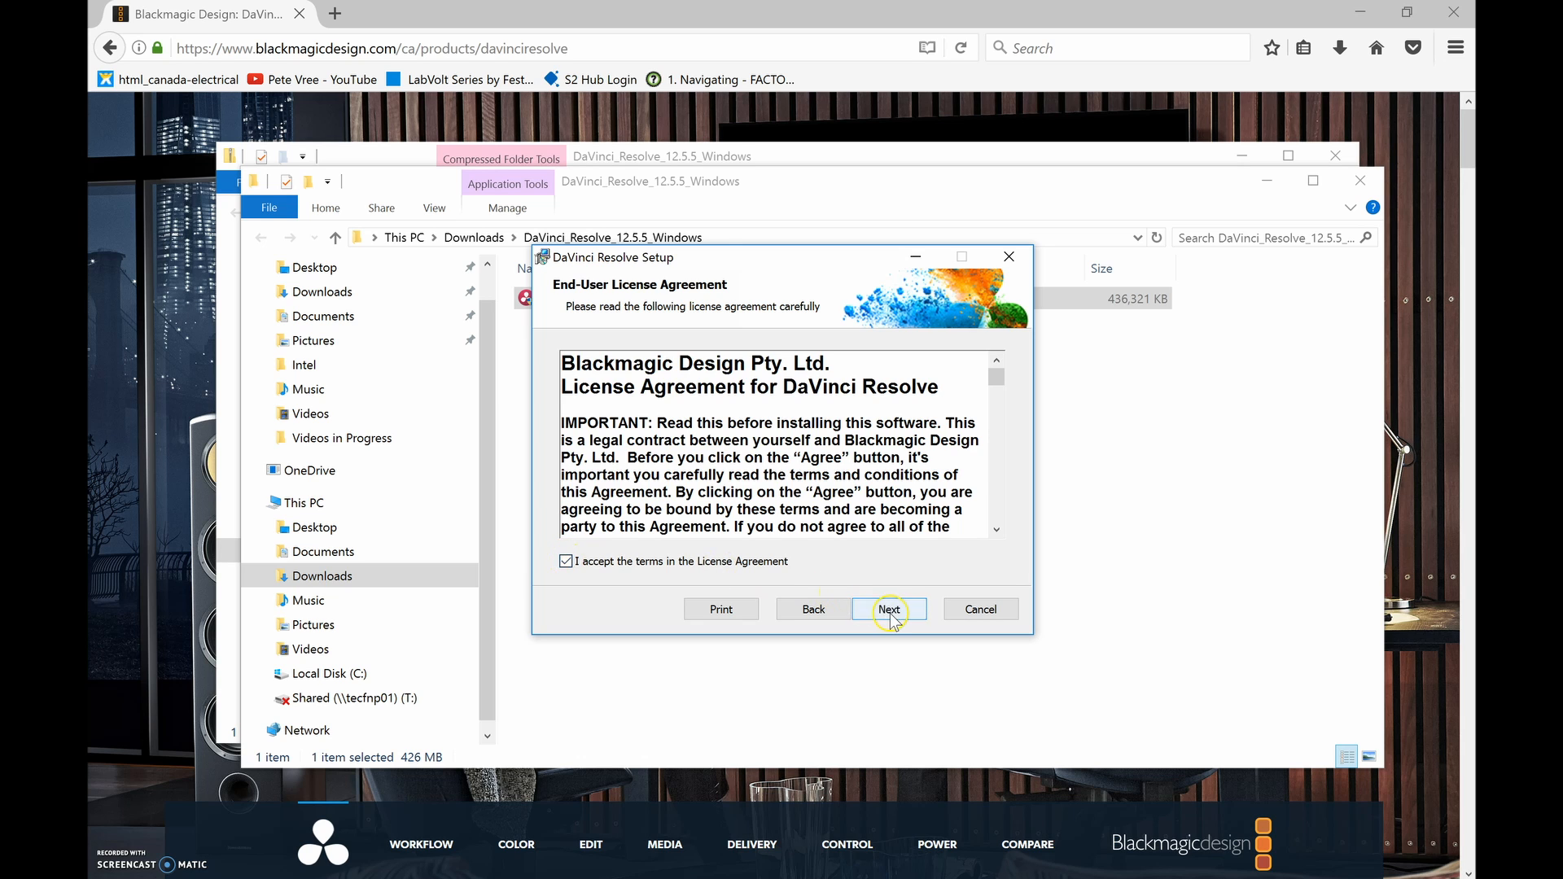
{"action": "left_click", "coordinate": [889, 611]}
{"action": "left_click", "coordinate": [896, 610]}
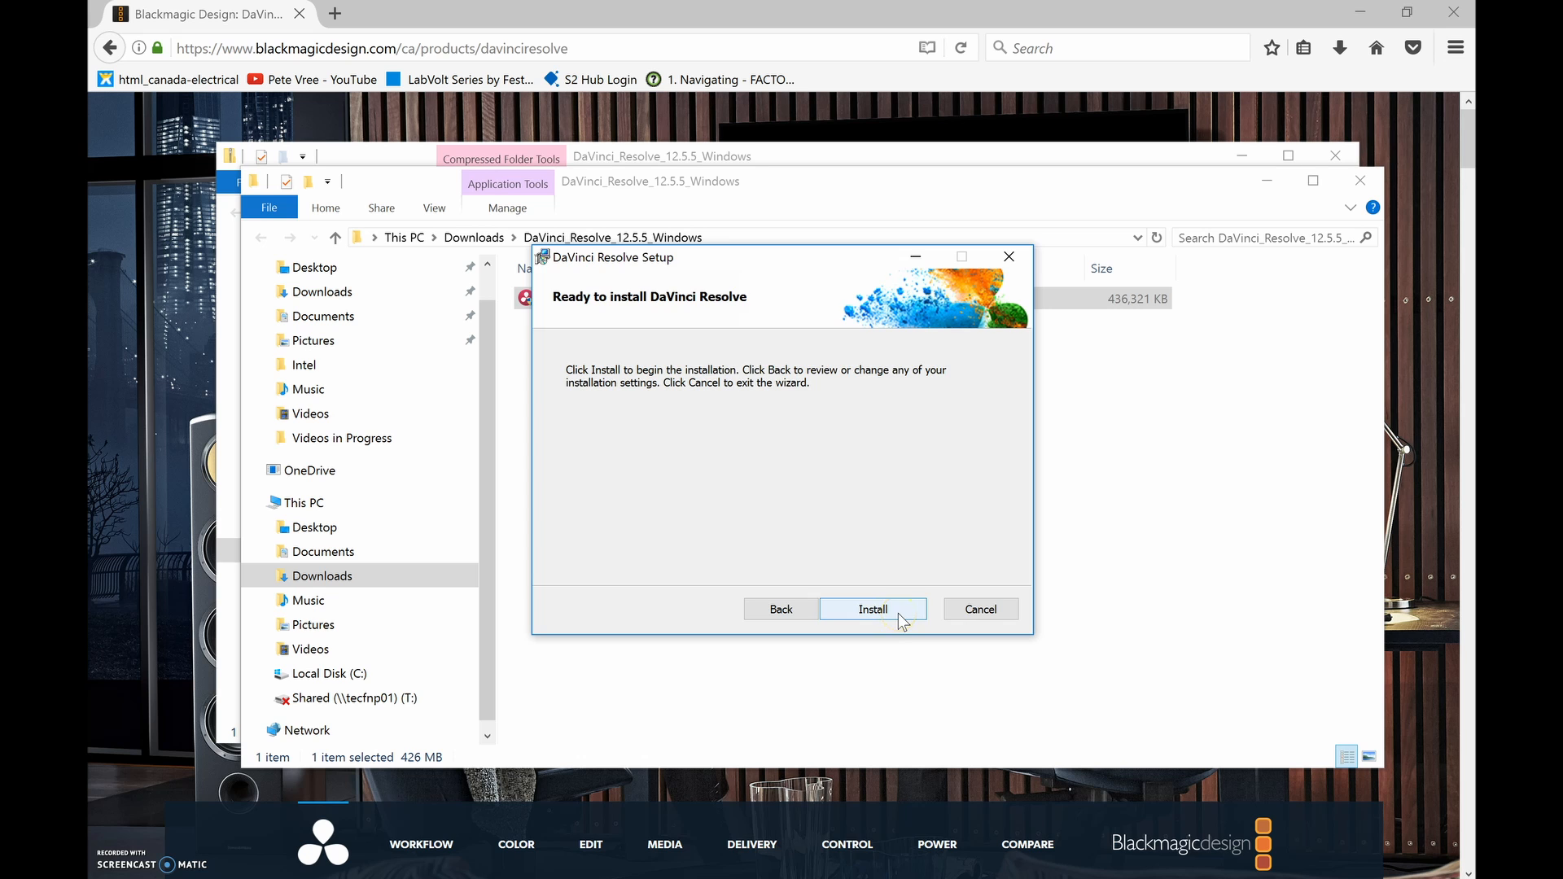
{"action": "left_click", "coordinate": [897, 613]}
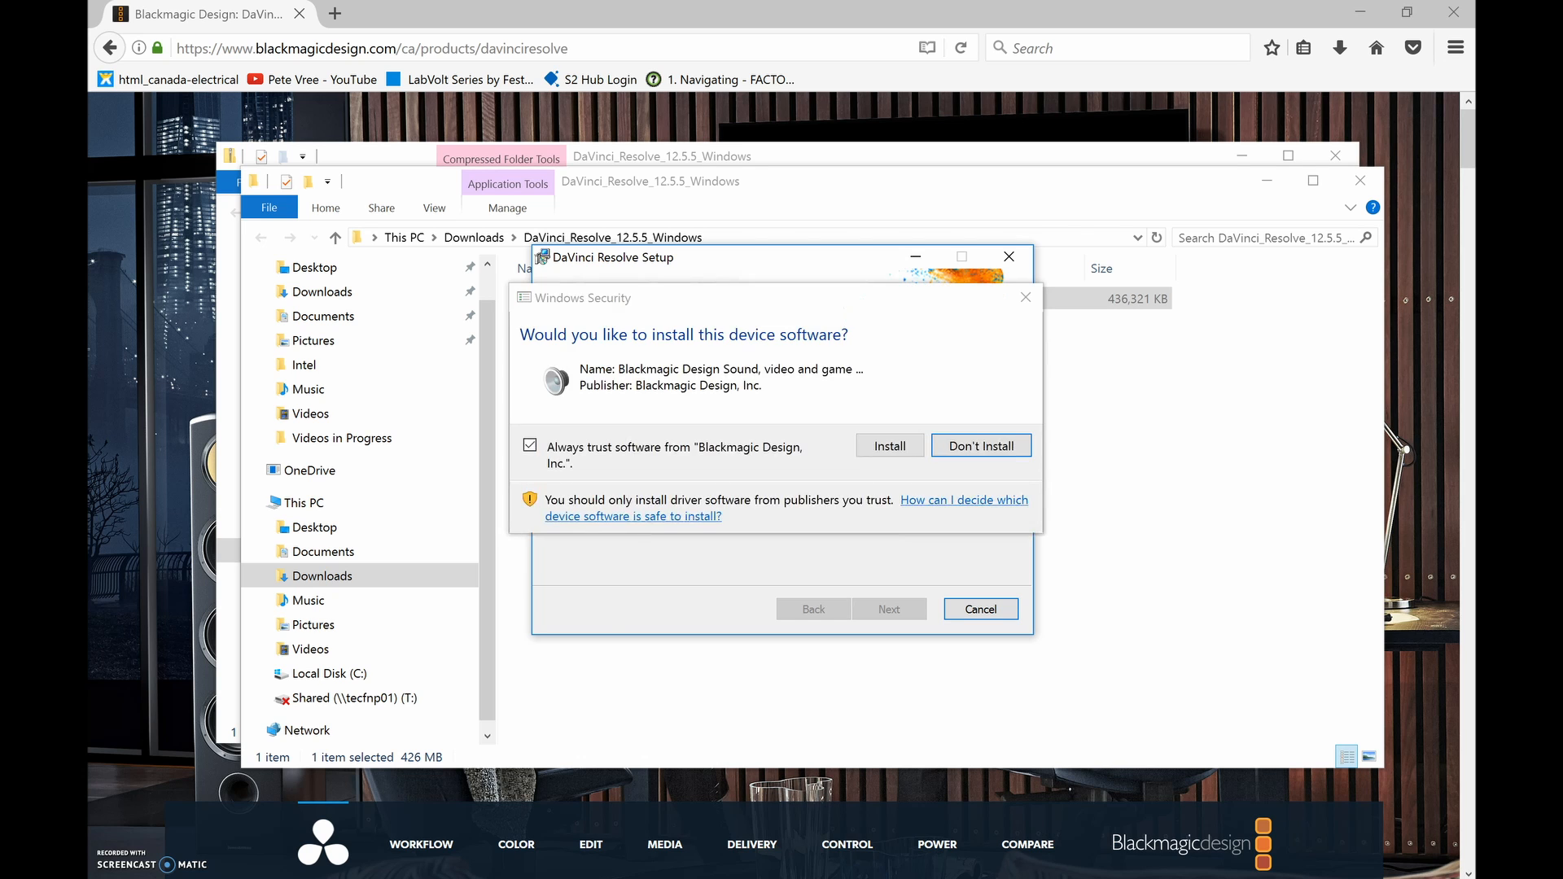
{"action": "left_click", "coordinate": [893, 446]}
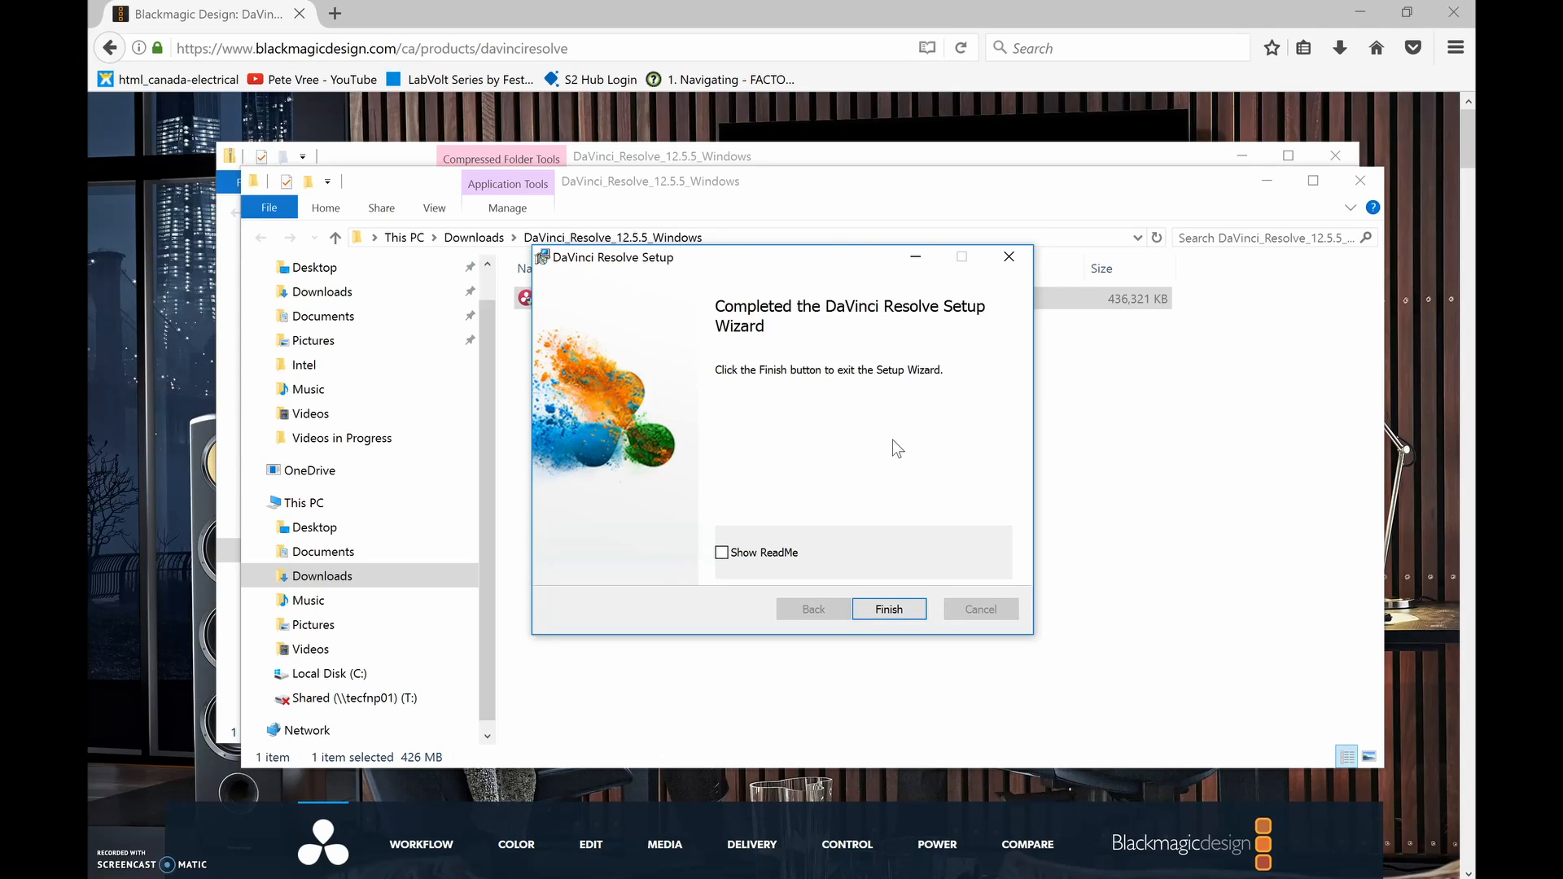
{"action": "left_click", "coordinate": [881, 612]}
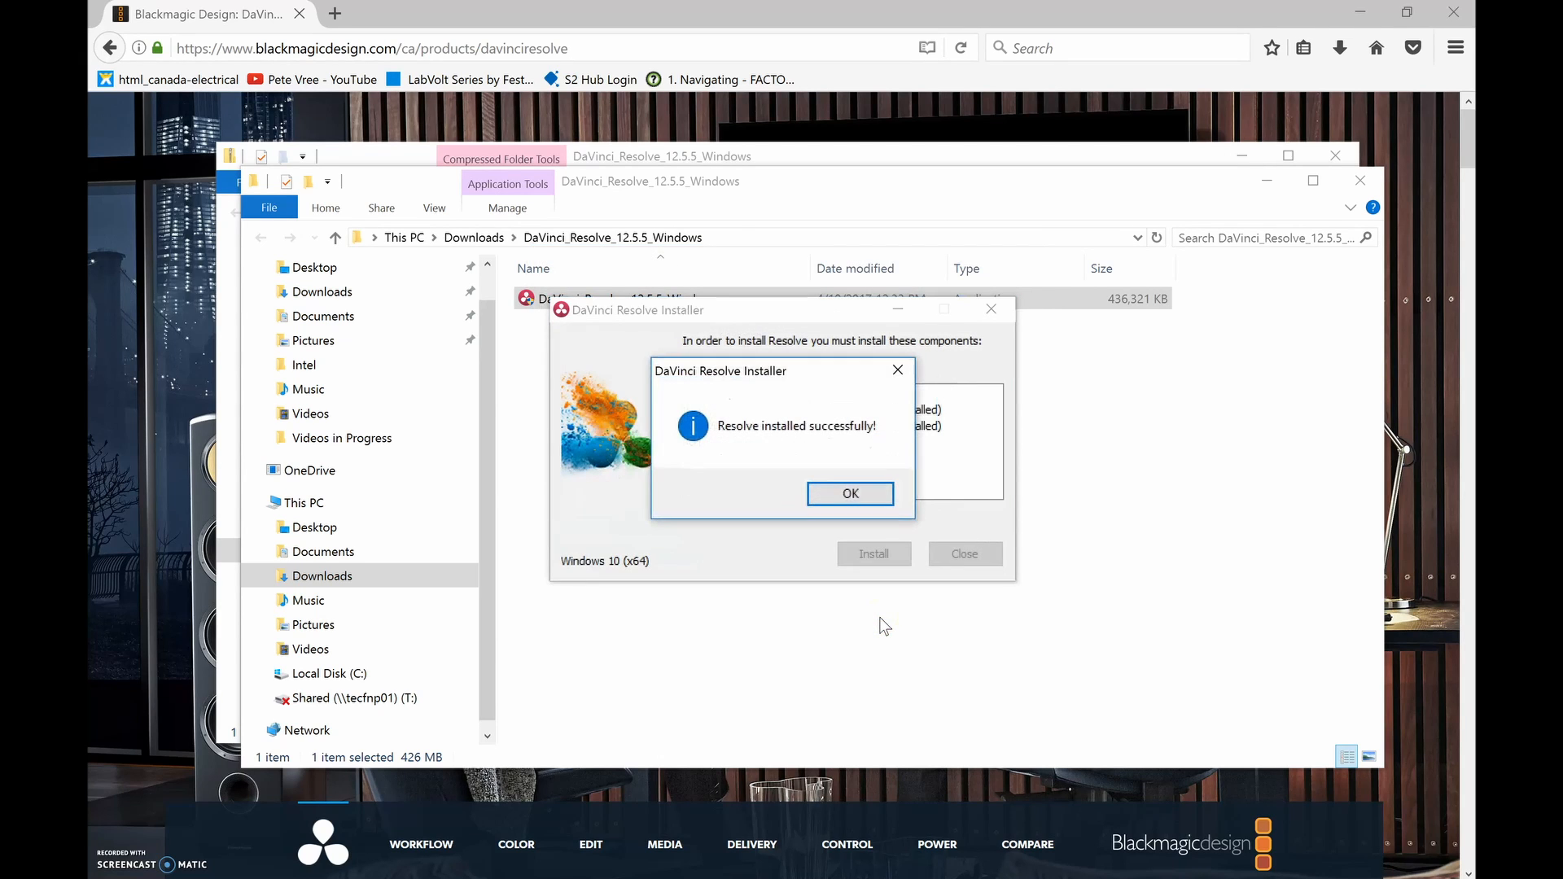
{"action": "left_click", "coordinate": [824, 495]}
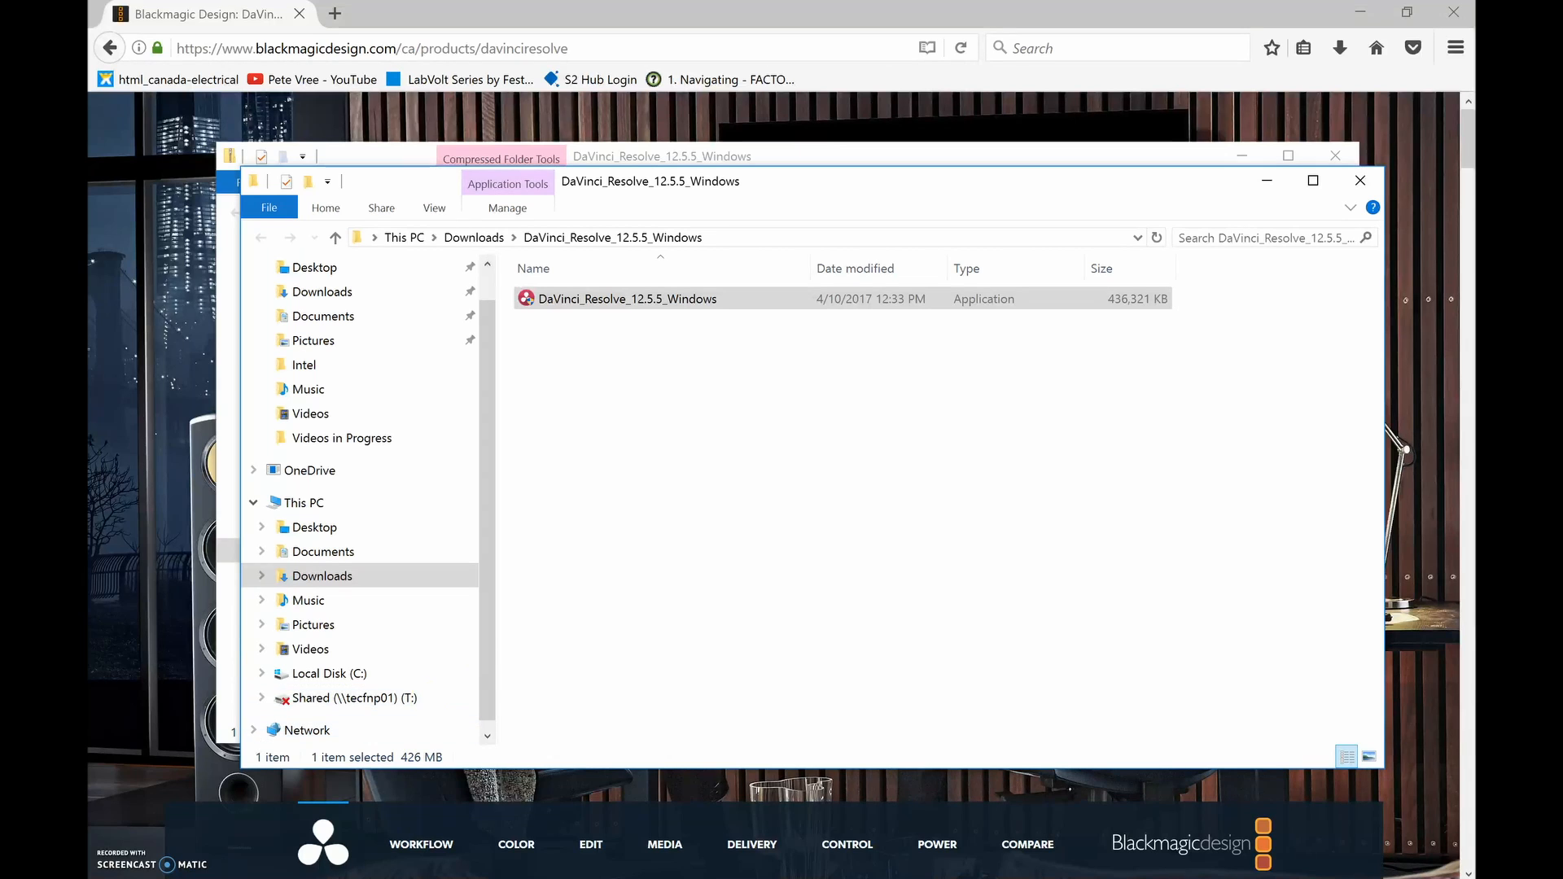
- Pin Resolve to the Start tiles beside Screencast-O-Matic and launch it
{"action": "key", "text": "super"}
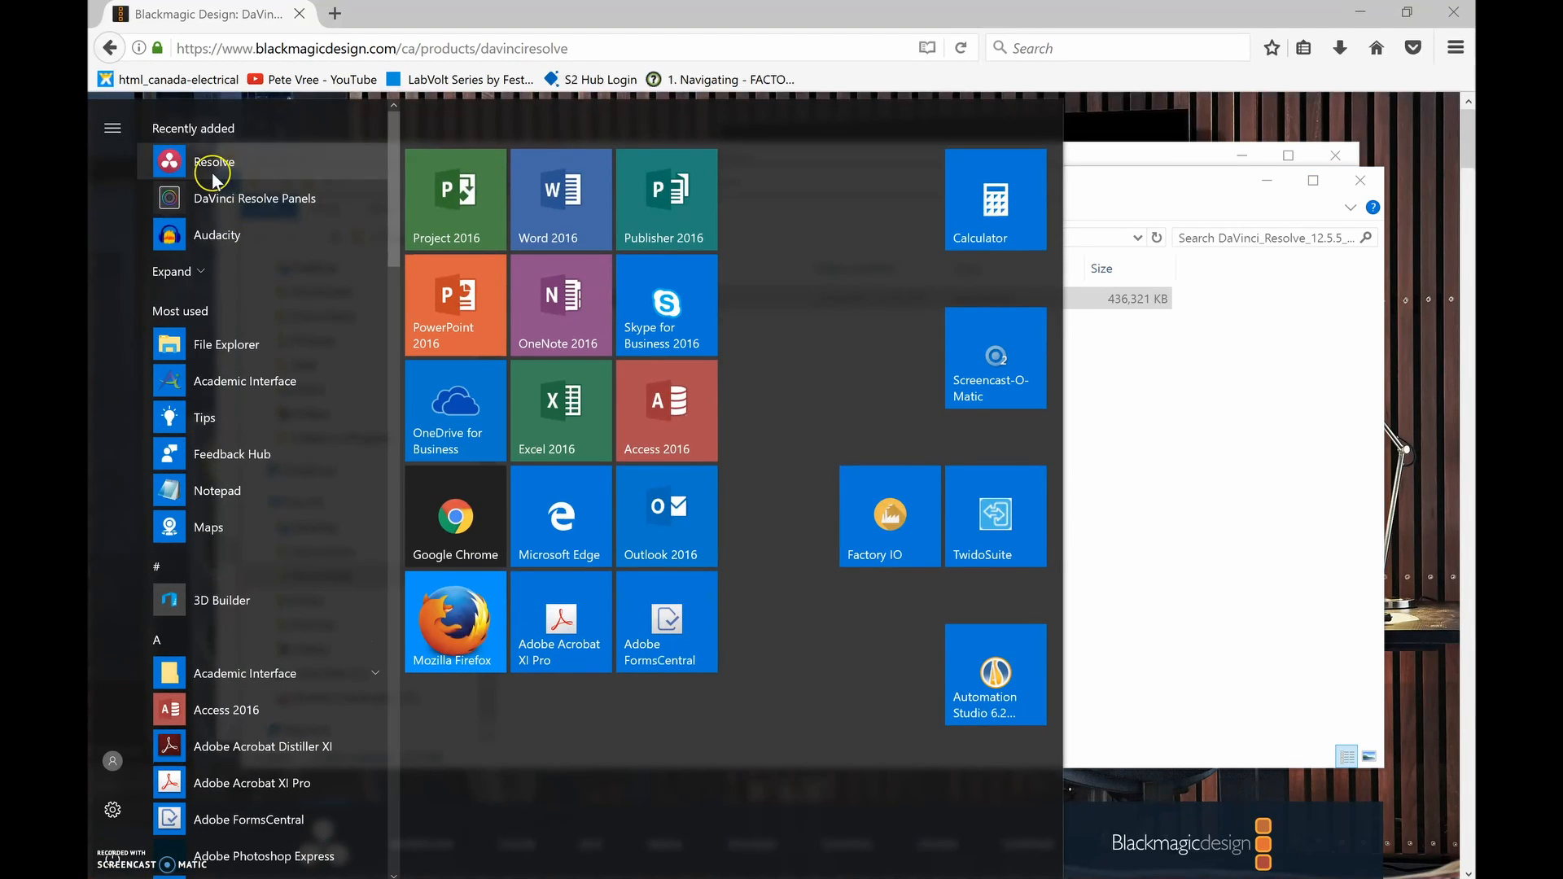
{"action": "left_click_drag", "start_coordinate": [215, 180], "coordinate": [861, 345]}
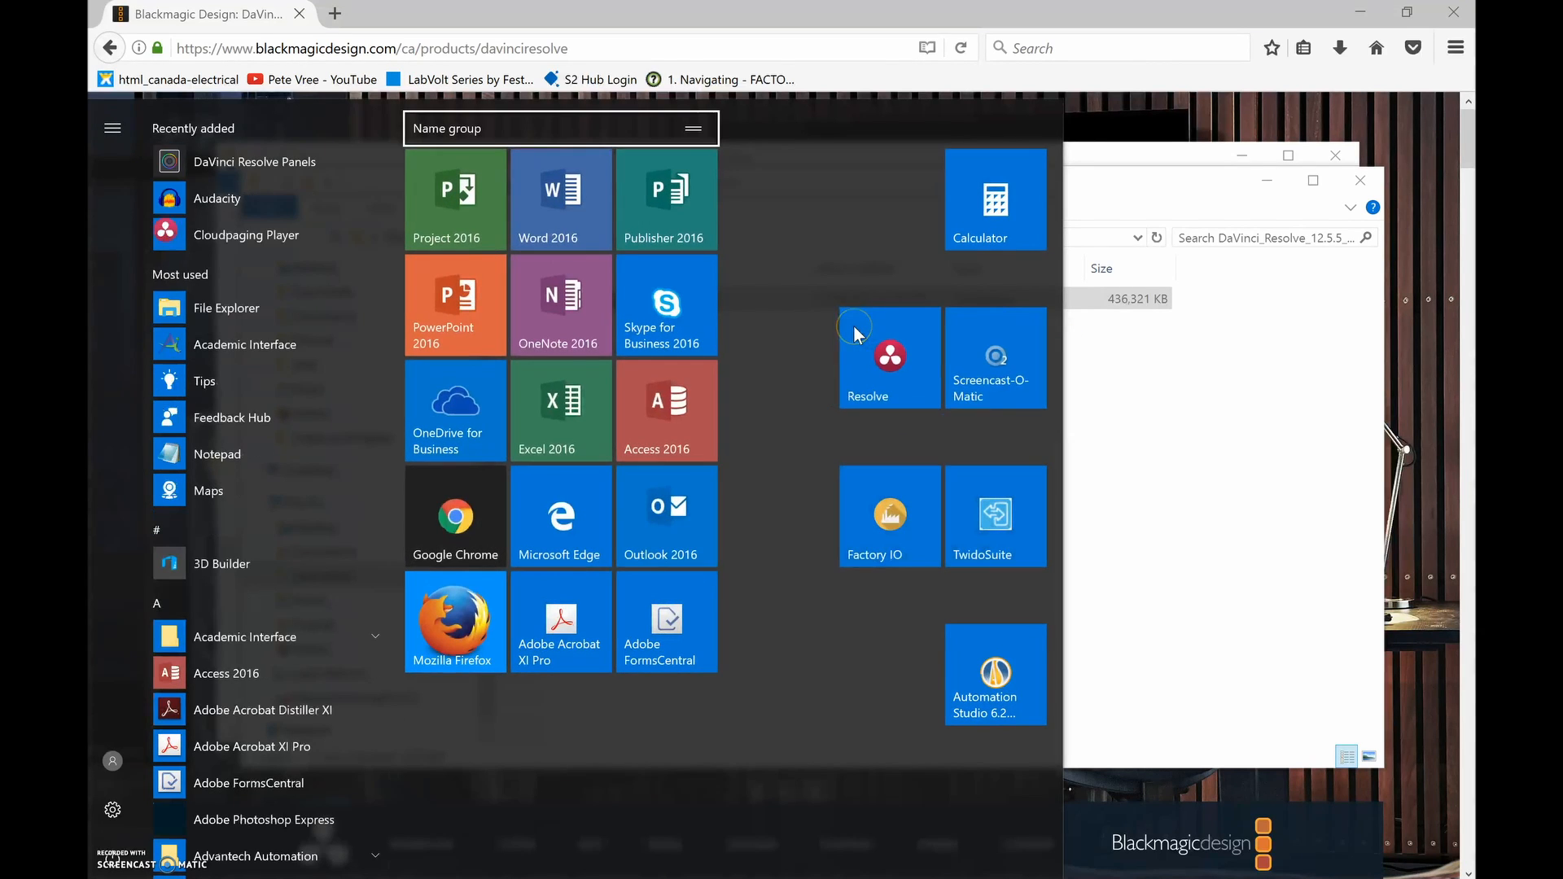
{"action": "left_click", "coordinate": [865, 370]}
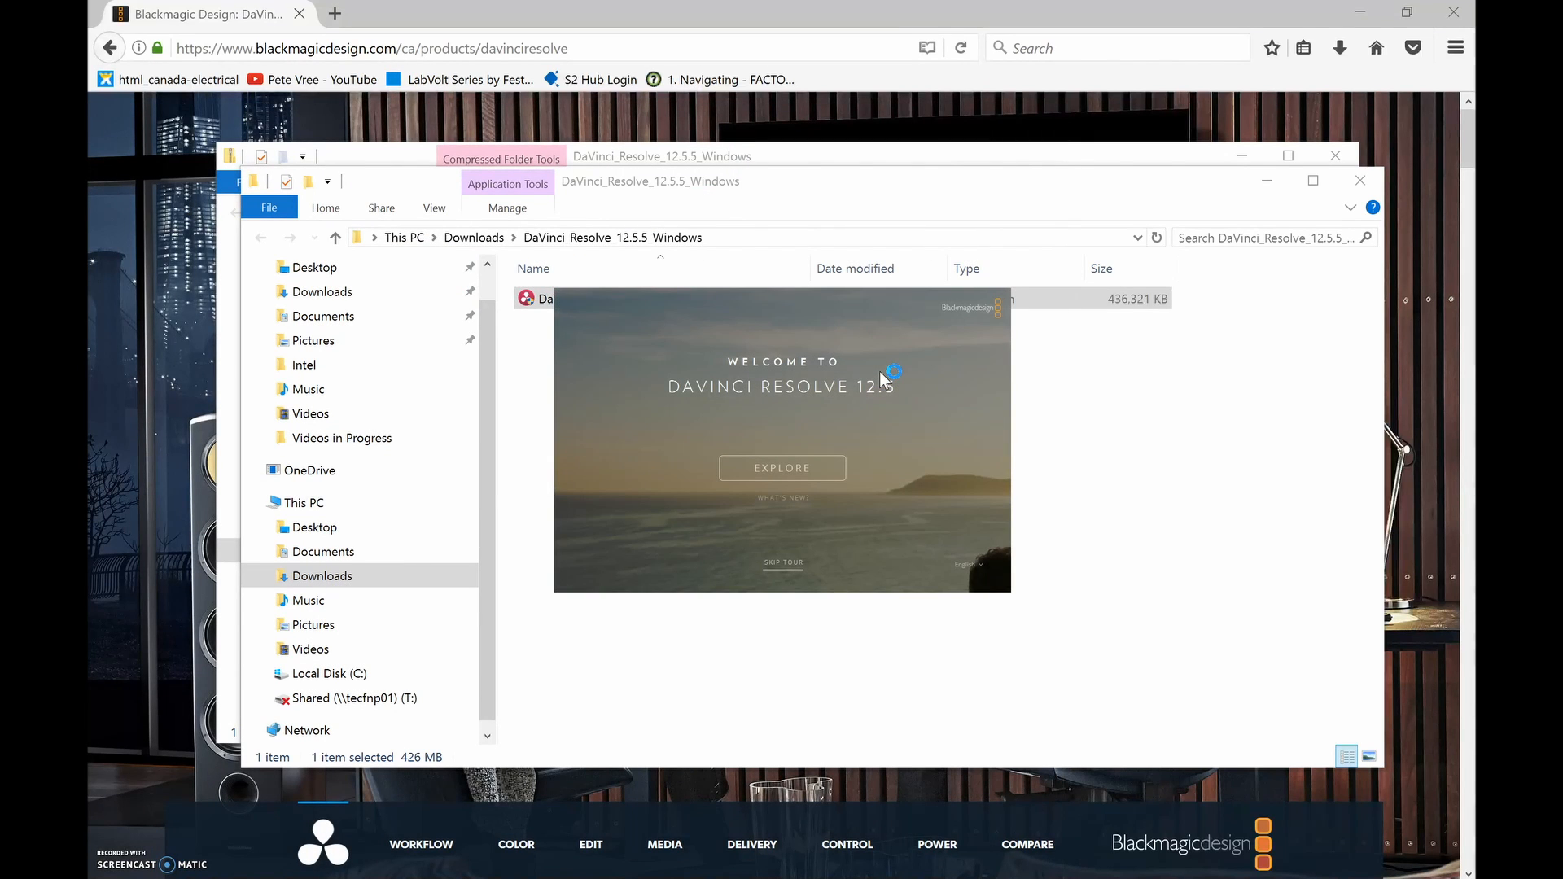
- Close both DaVinci_Resolve_12.5.5_Windows folder windows and minimize the browser
{"action": "left_click", "coordinate": [1361, 180]}
{"action": "left_click", "coordinate": [1346, 161]}
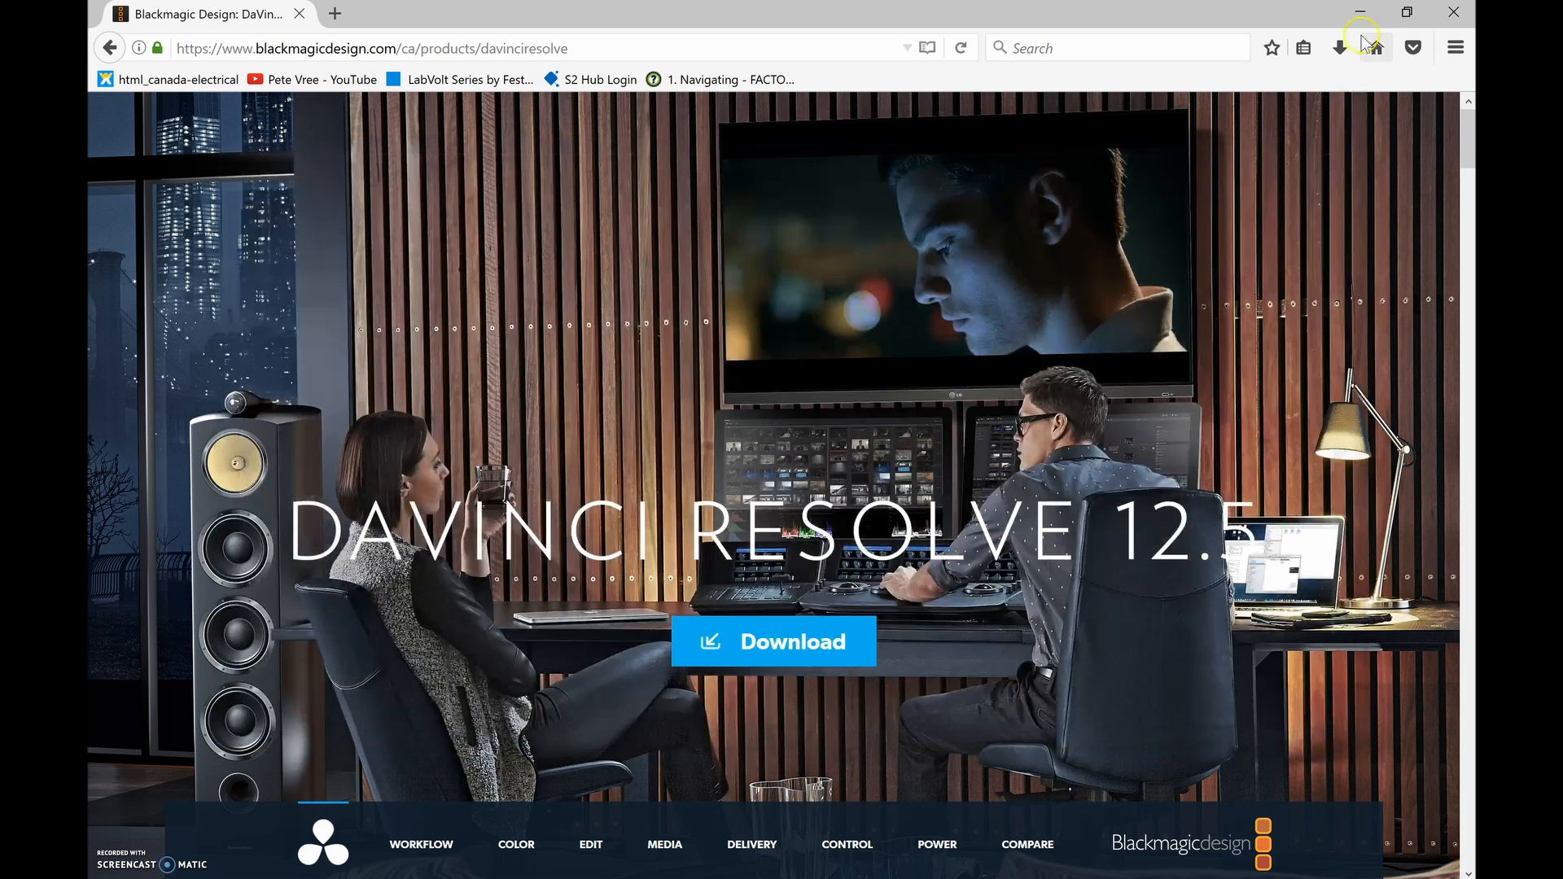
{"action": "left_click", "coordinate": [1358, 12]}
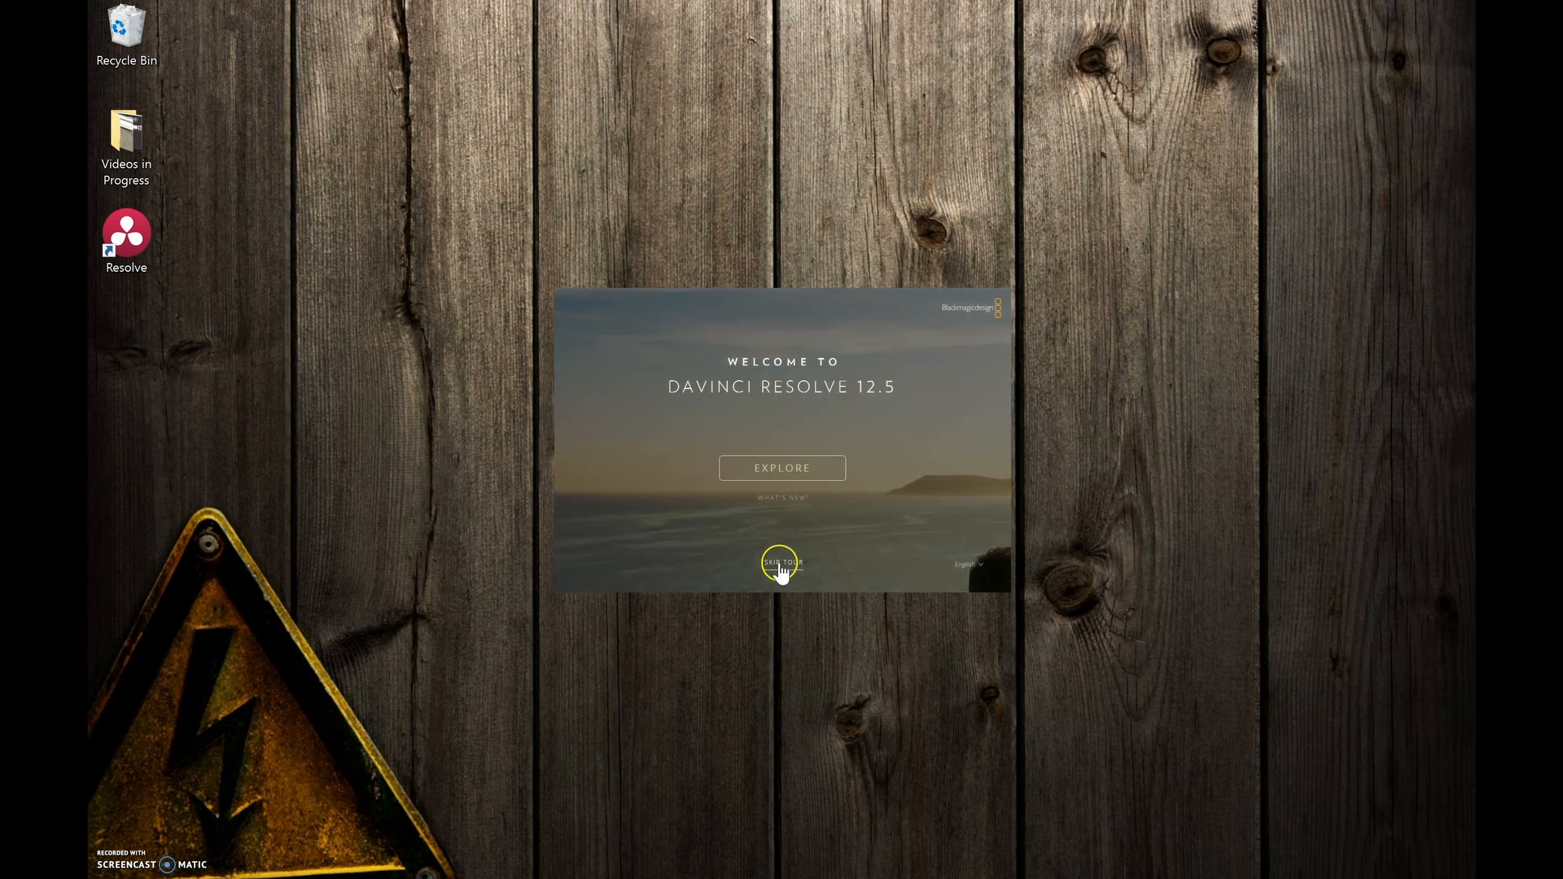
- Skip the DaVinci Resolve welcome tour and quick setup, and allow dpdecoder through Windows Firewall on public networks
{"action": "left_click", "coordinate": [782, 564]}
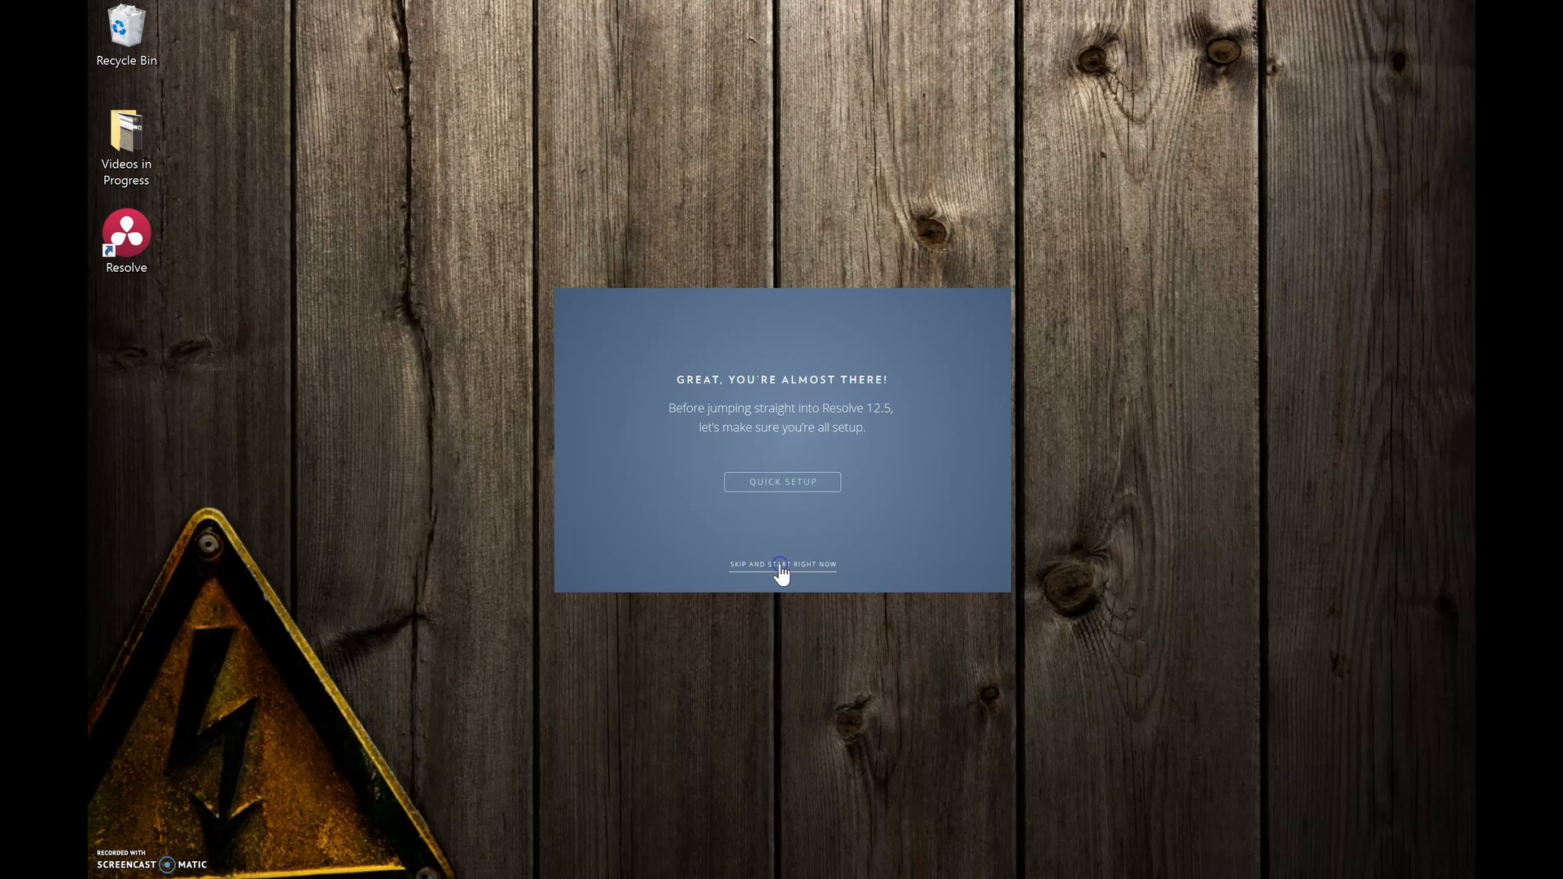
{"action": "left_click", "coordinate": [779, 564]}
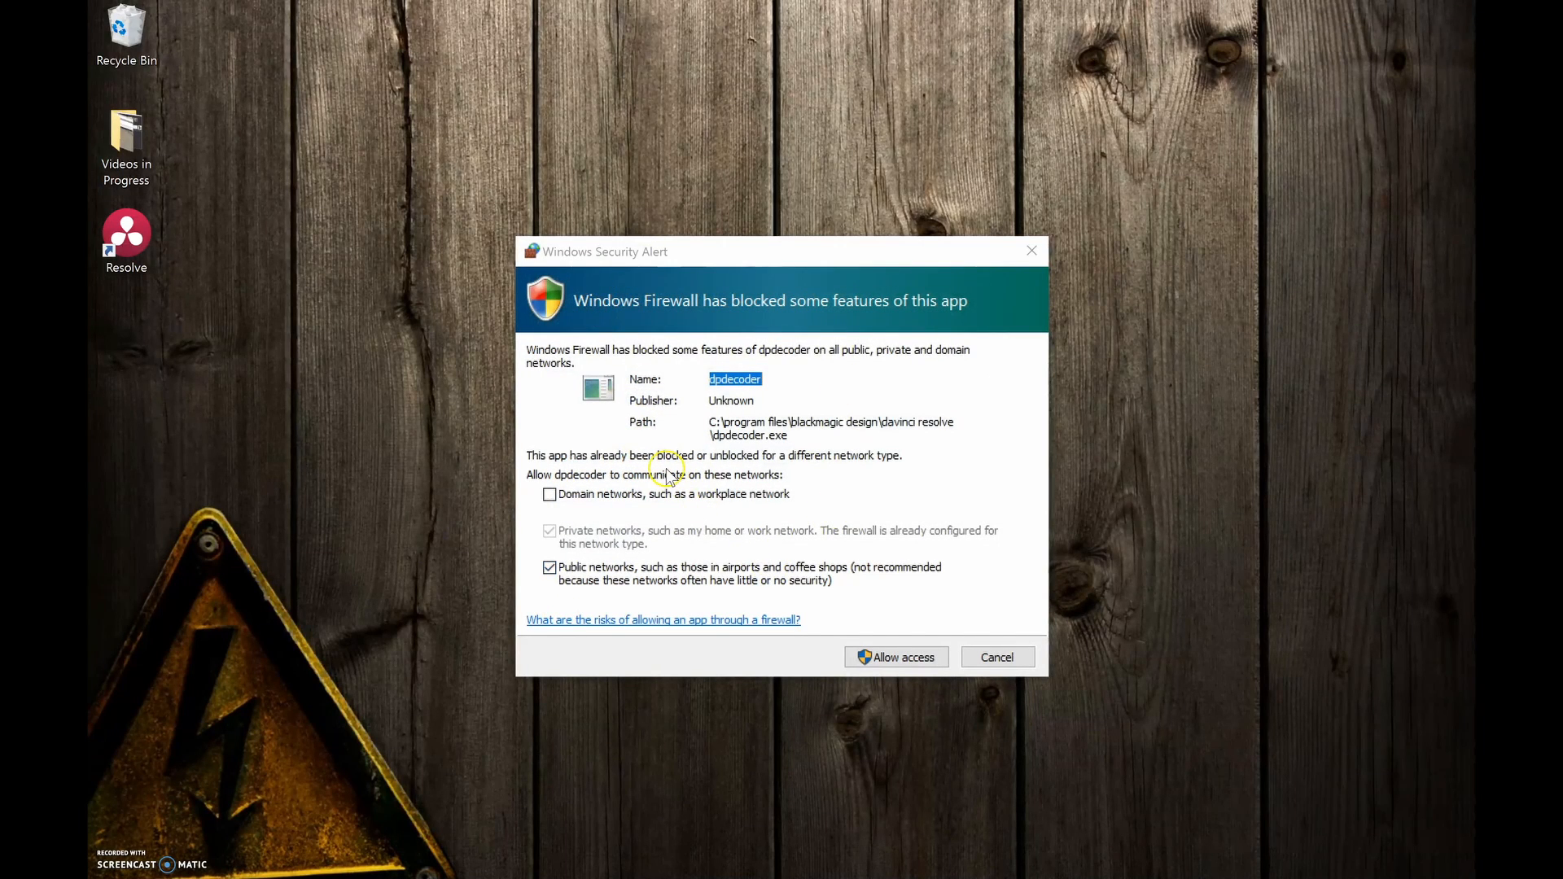
{"action": "left_click", "coordinate": [889, 655]}
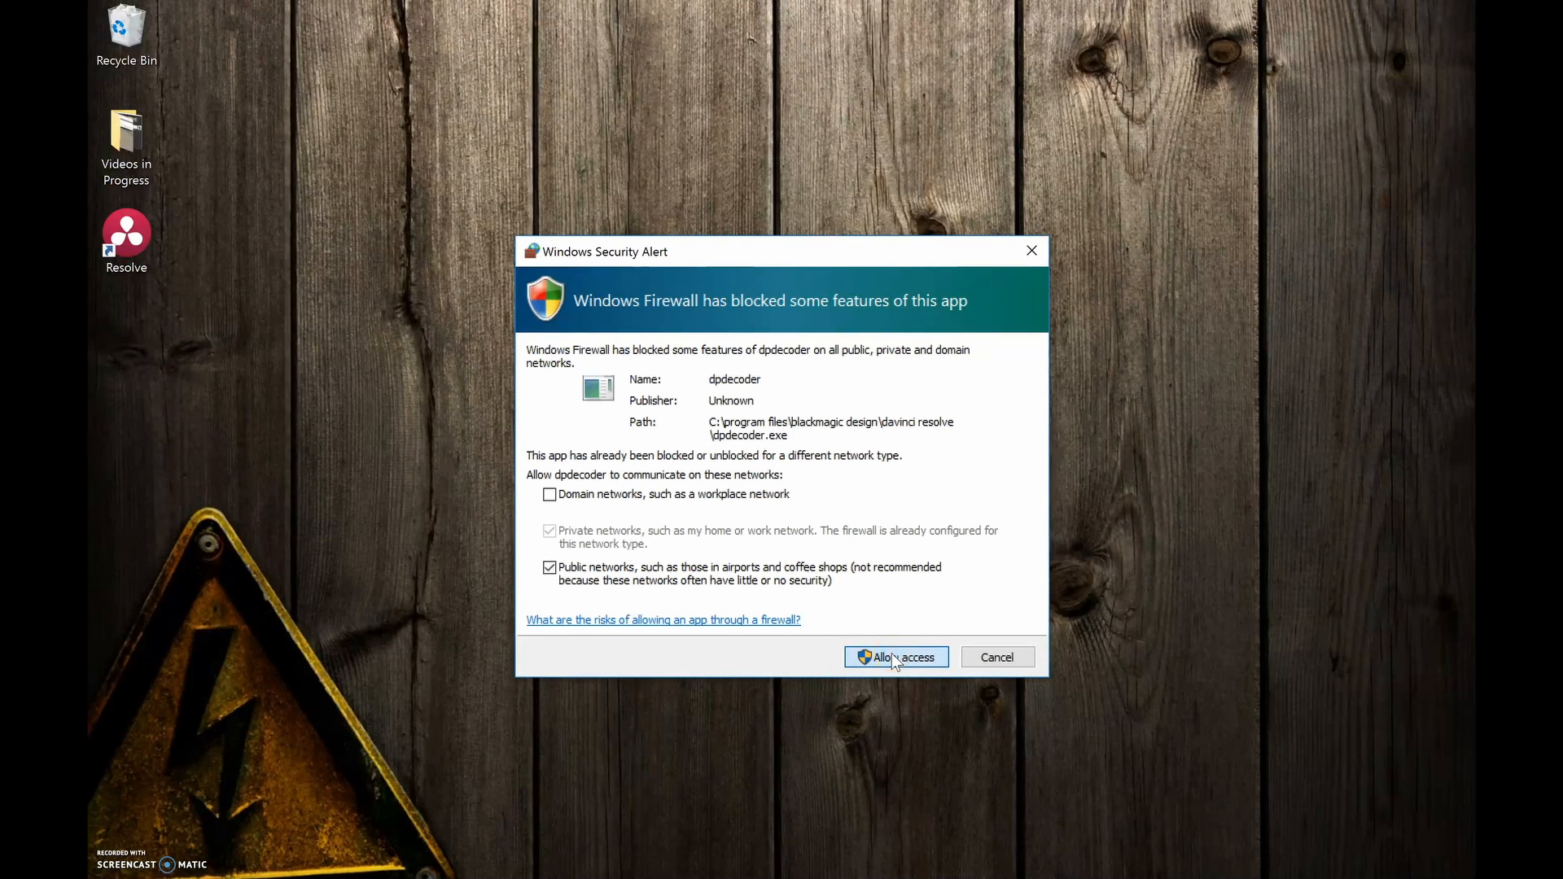
{"action": "left_click", "coordinate": [891, 655]}
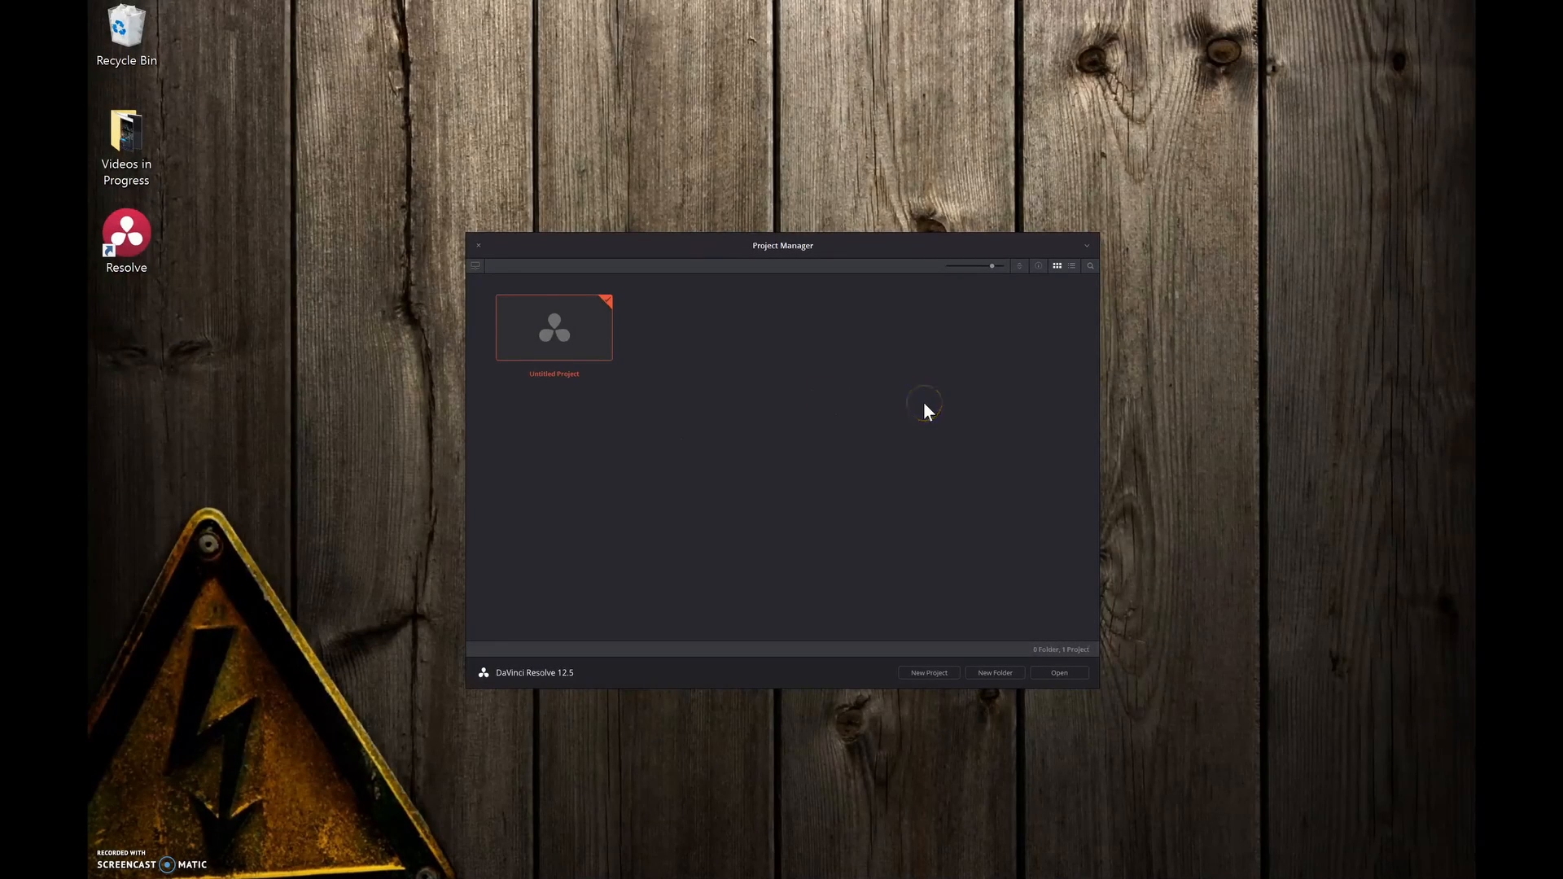
- Create a new project named "factory io" and open it
{"action": "left_click", "coordinate": [930, 673]}
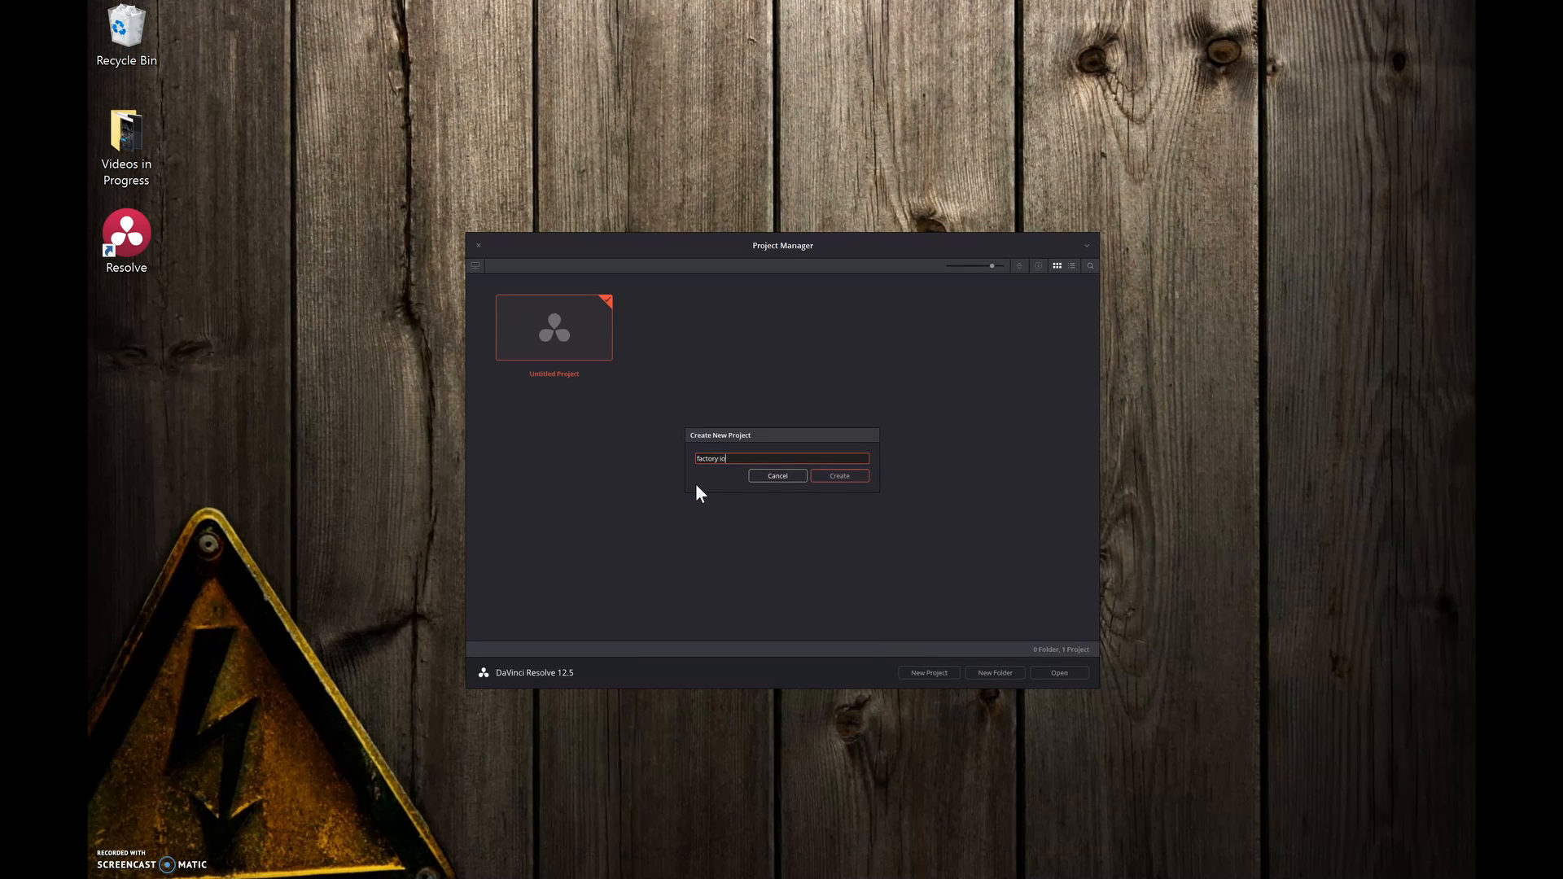
{"action": "left_click", "coordinate": [839, 477]}
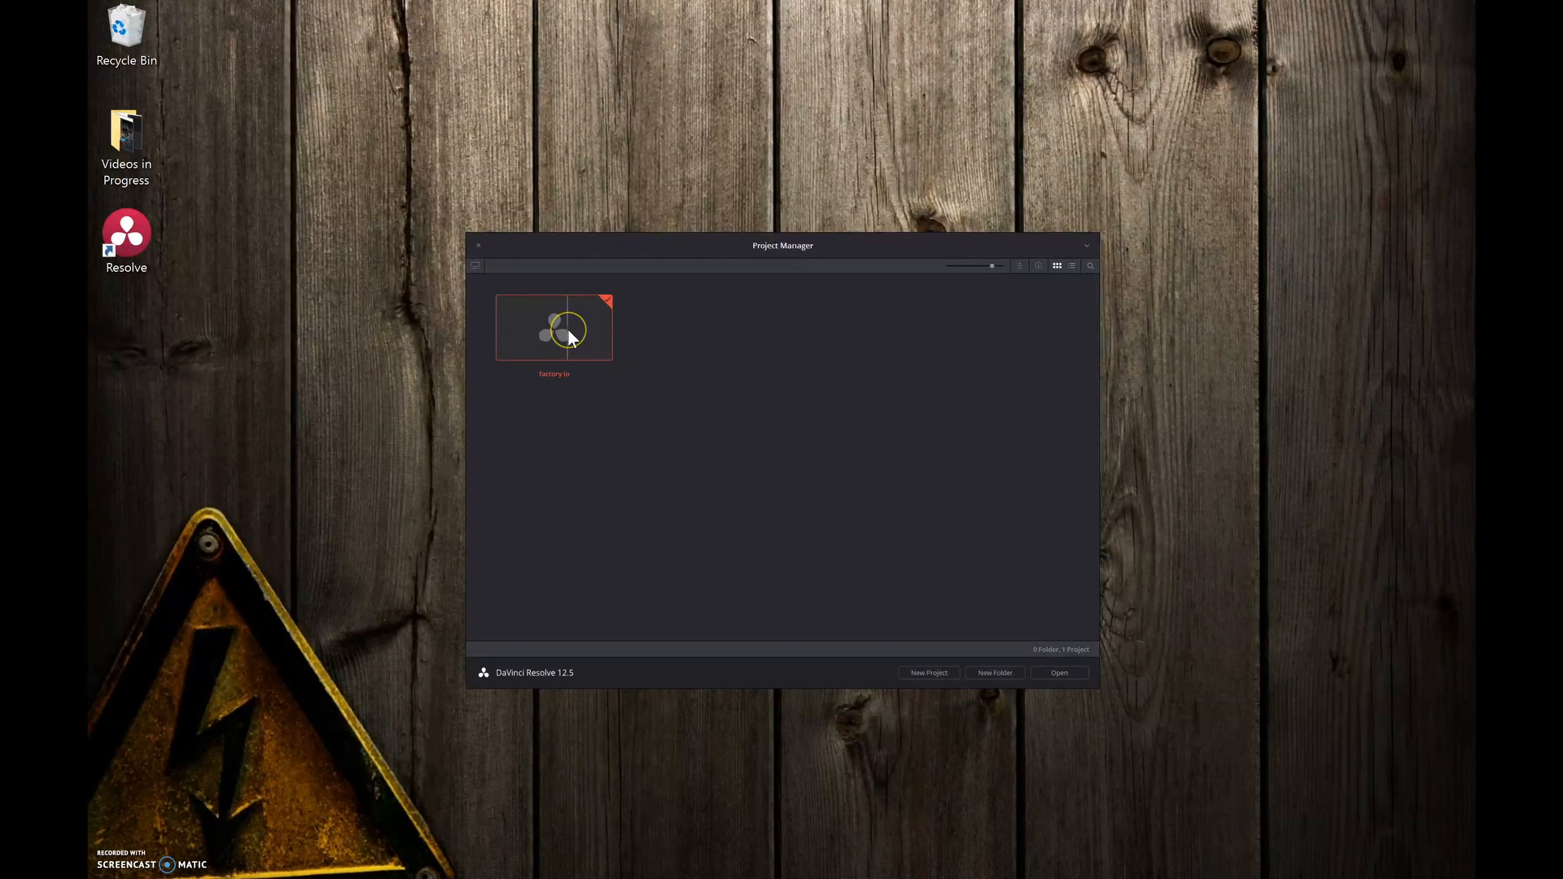
{"action": "double_click", "coordinate": [569, 333]}
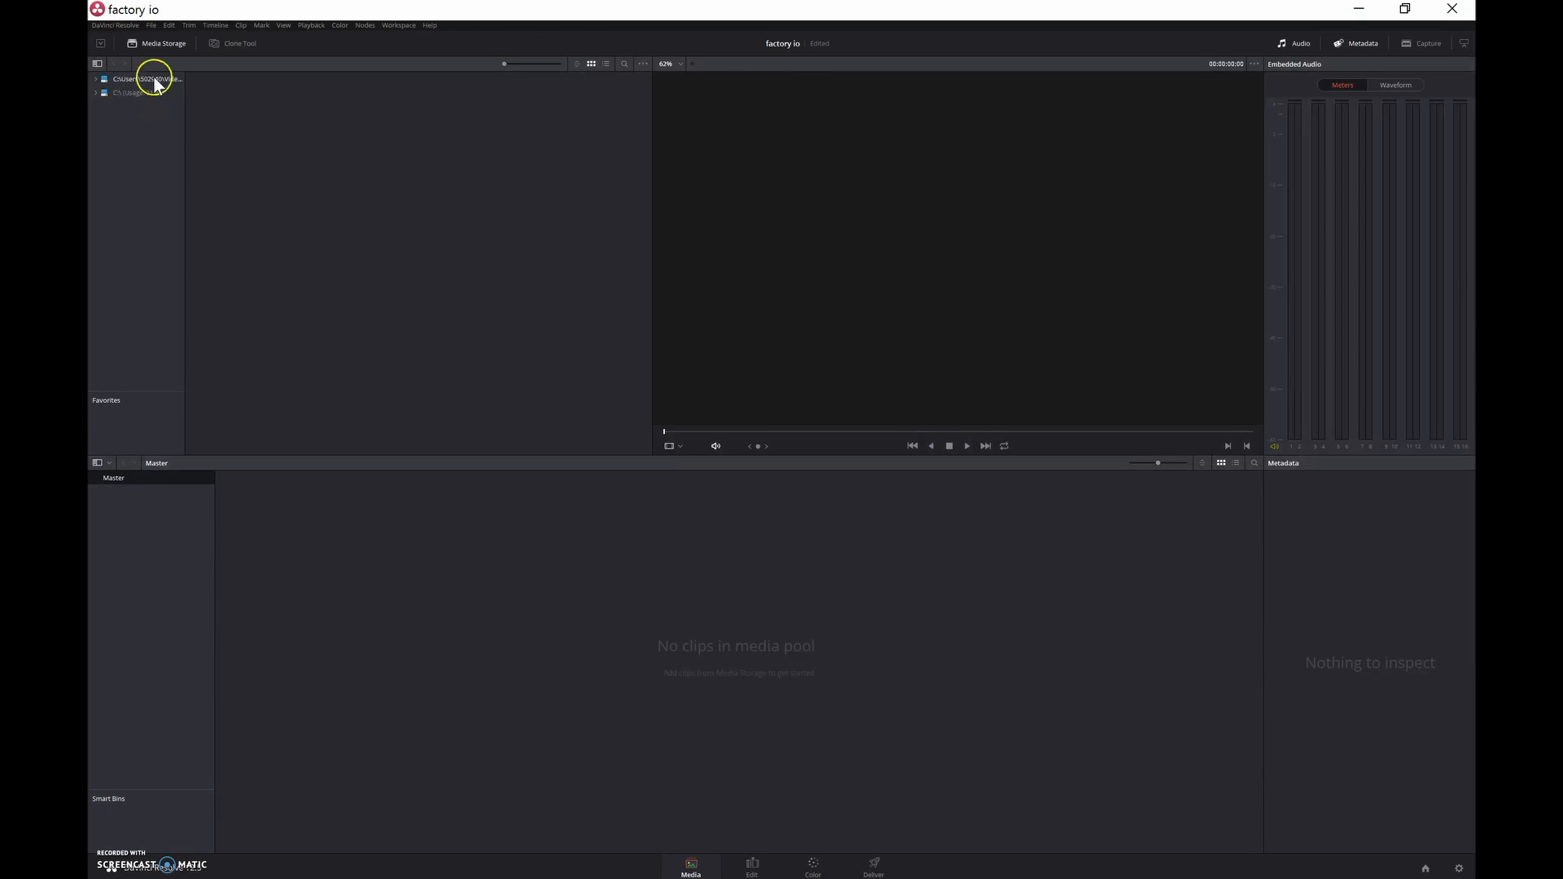
- Import MVI_0396 and Recording #2 from Desktop > Videos in Progress, changing the project frame rate to match the clips
{"action": "left_click", "coordinate": [150, 27]}
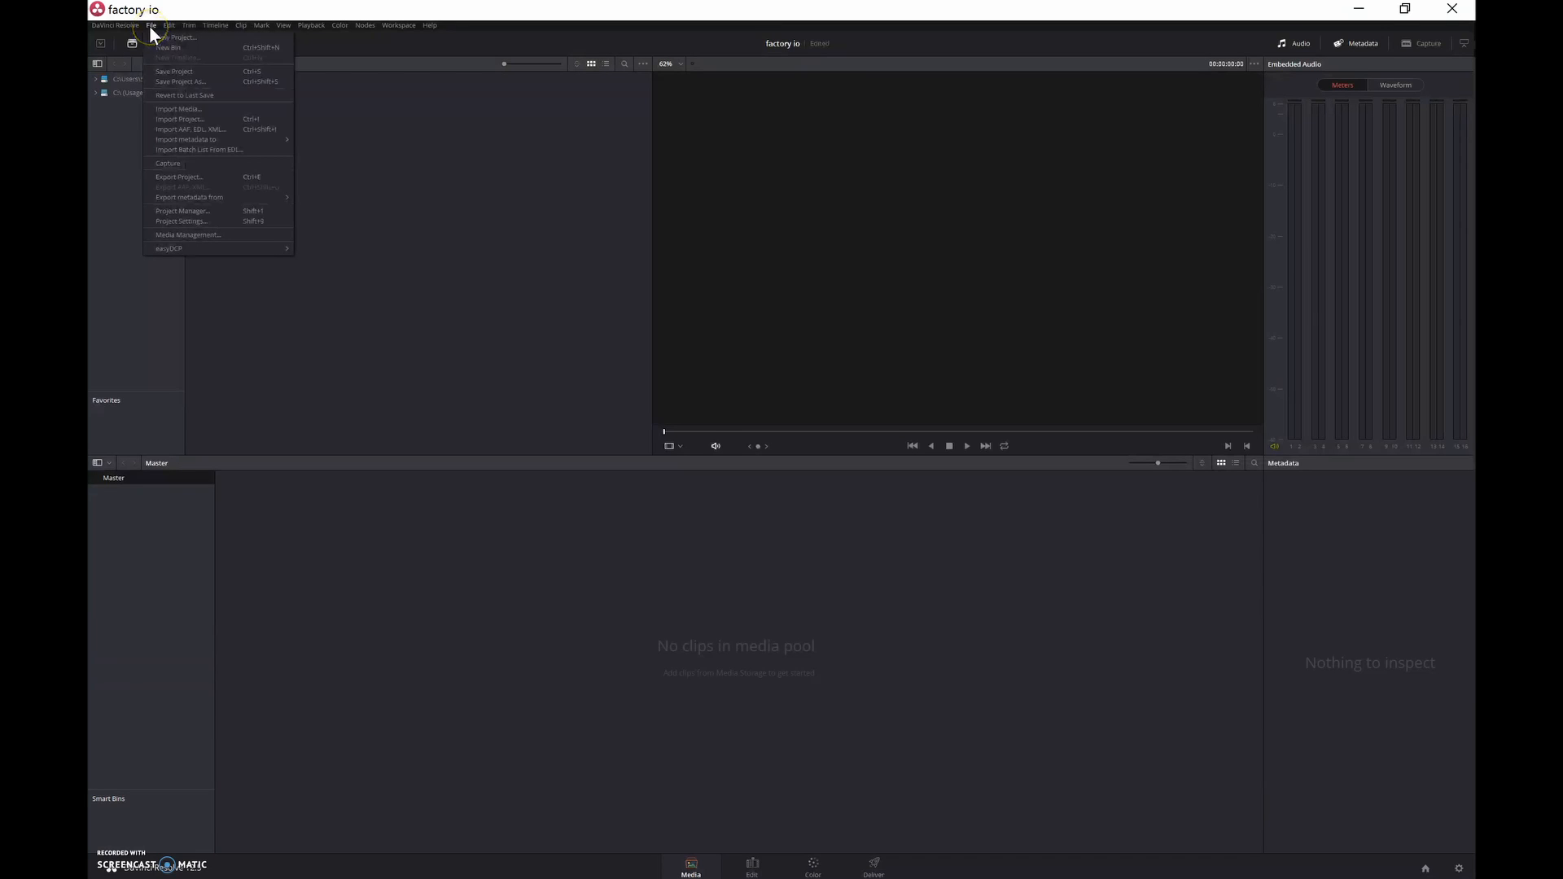
{"action": "left_click", "coordinate": [163, 110]}
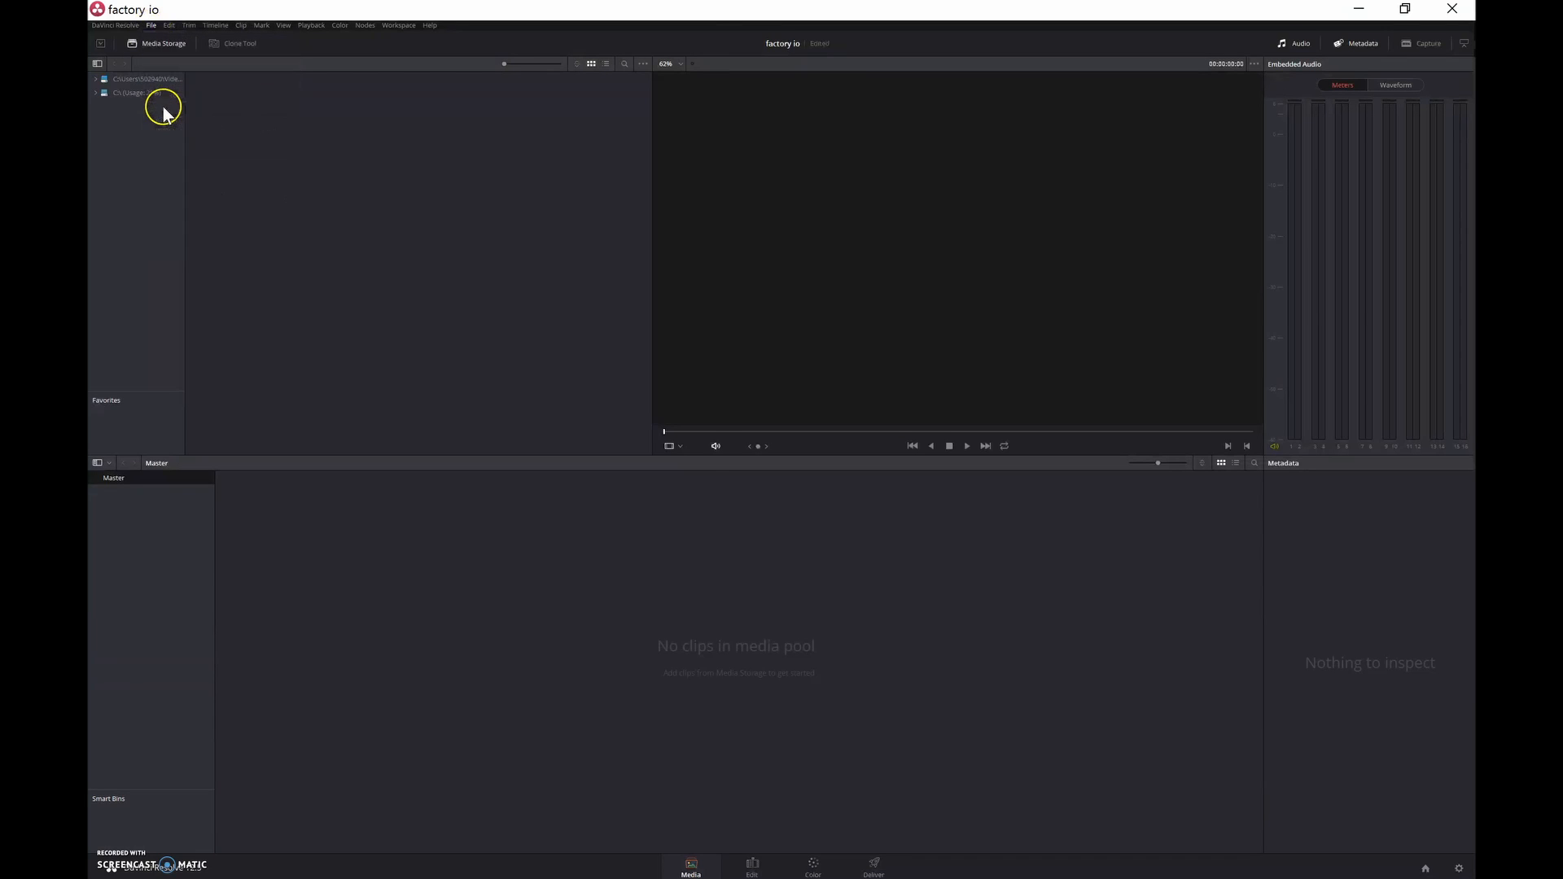
{"action": "left_click", "coordinate": [159, 168]}
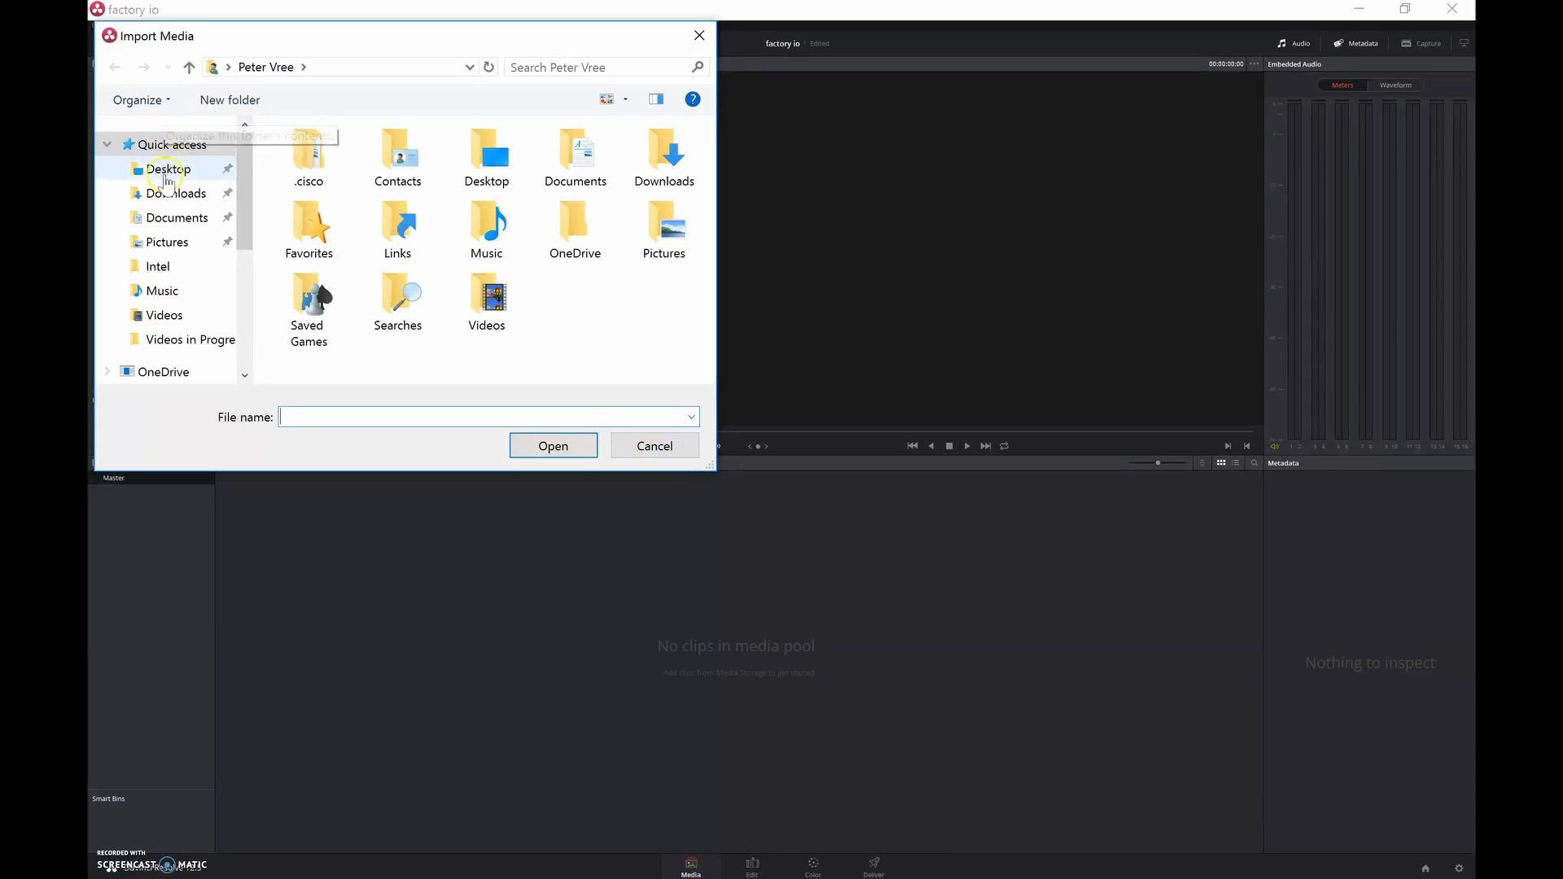
{"action": "double_click", "coordinate": [293, 172]}
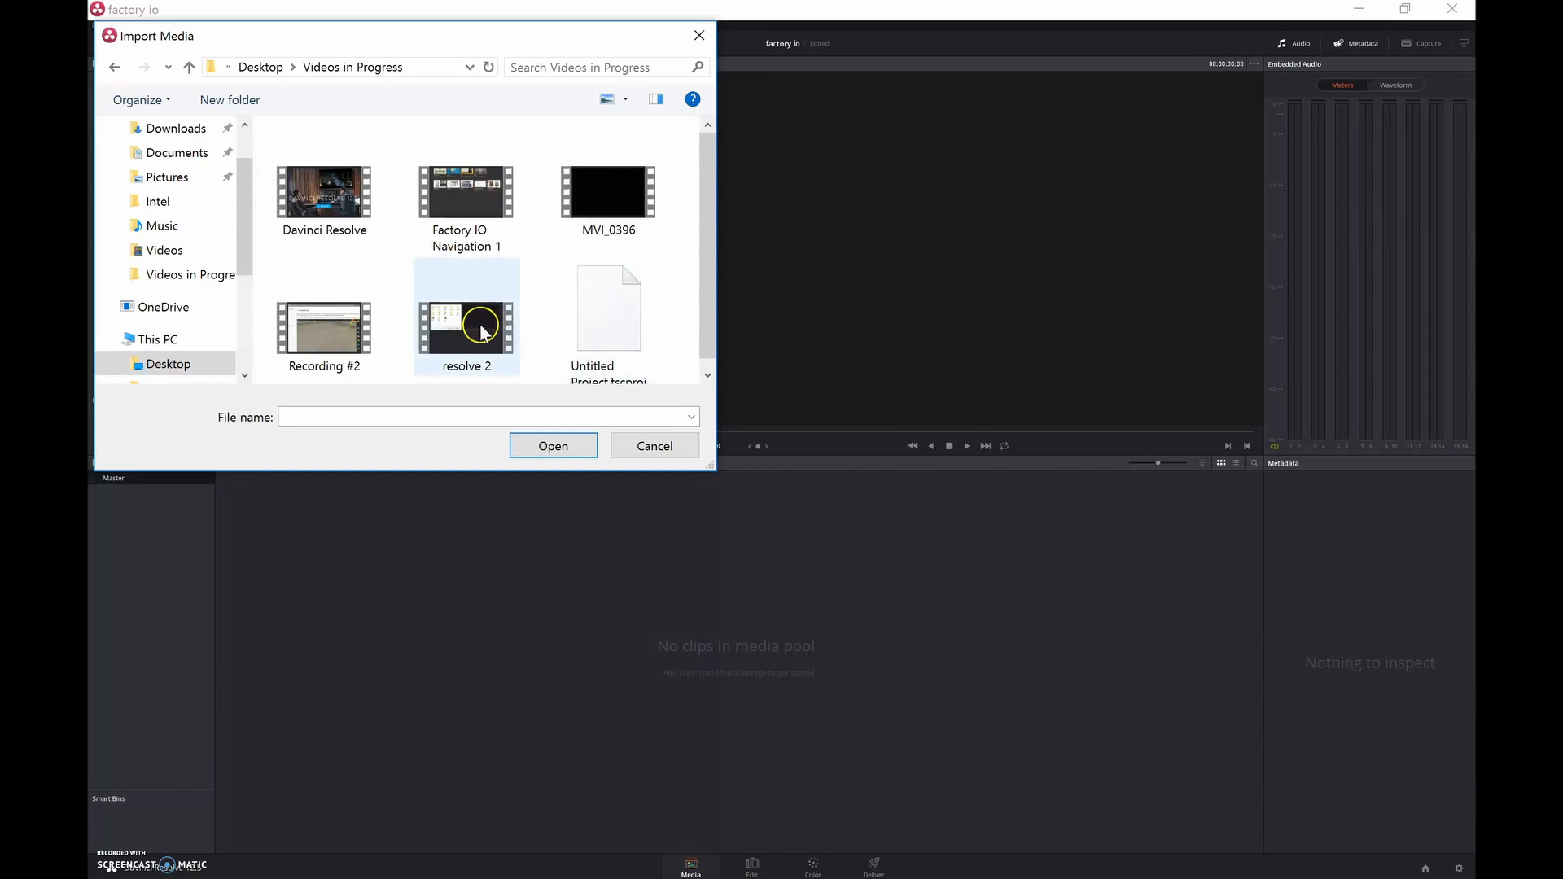
{"action": "scroll", "coordinate": [710, 196], "scroll_direction": "down", "scroll_amount": 1}
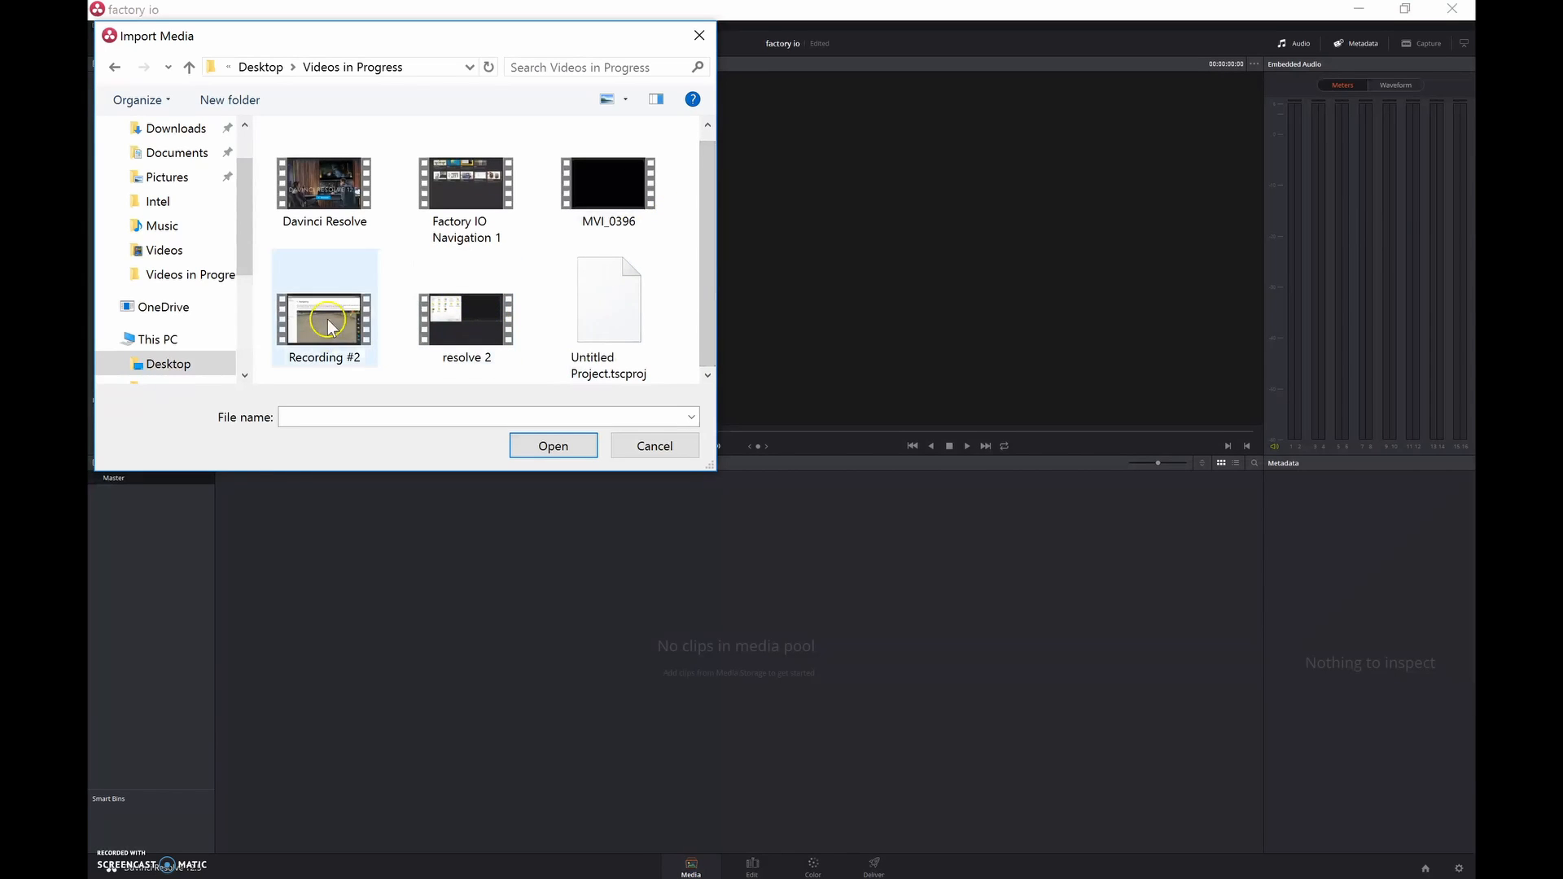
{"action": "left_click", "coordinate": [364, 312]}
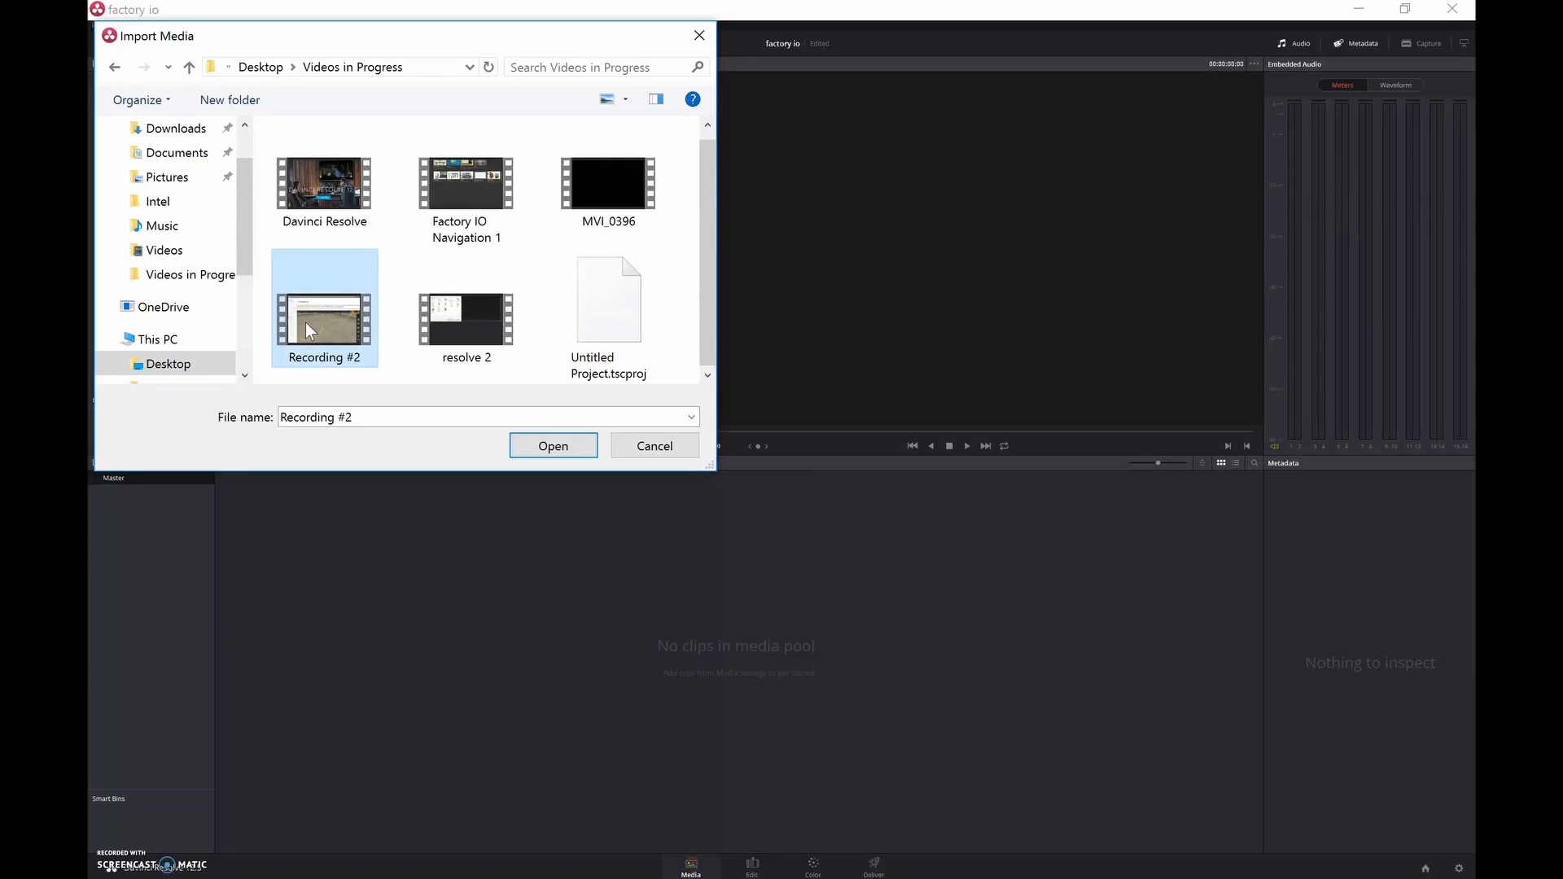
{"action": "left_click", "coordinate": [590, 201], "text": "ctrl"}
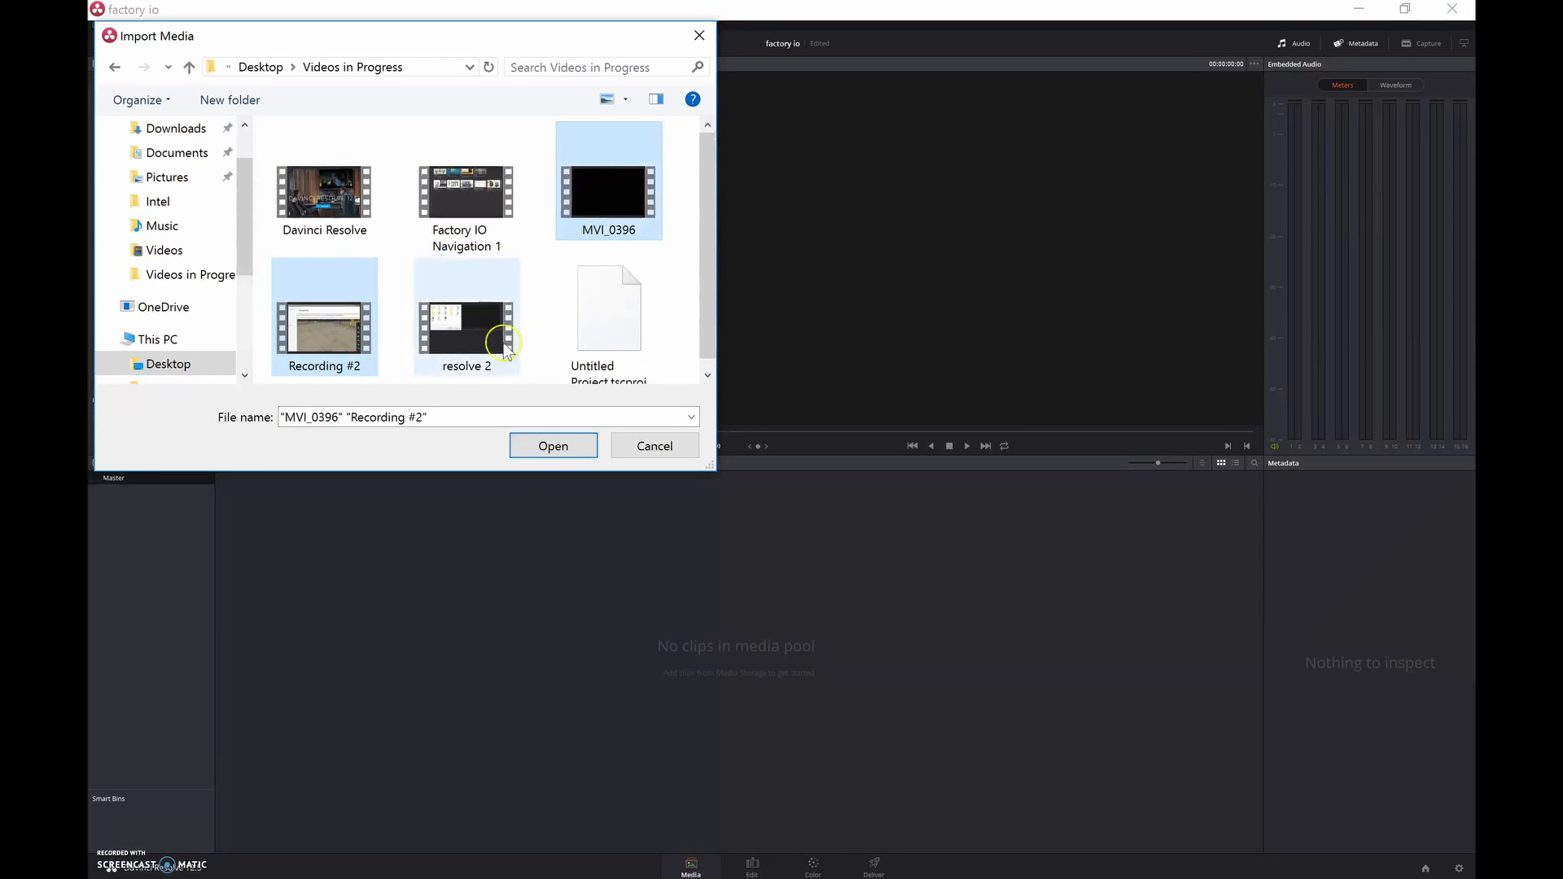
{"action": "left_click", "coordinate": [537, 456]}
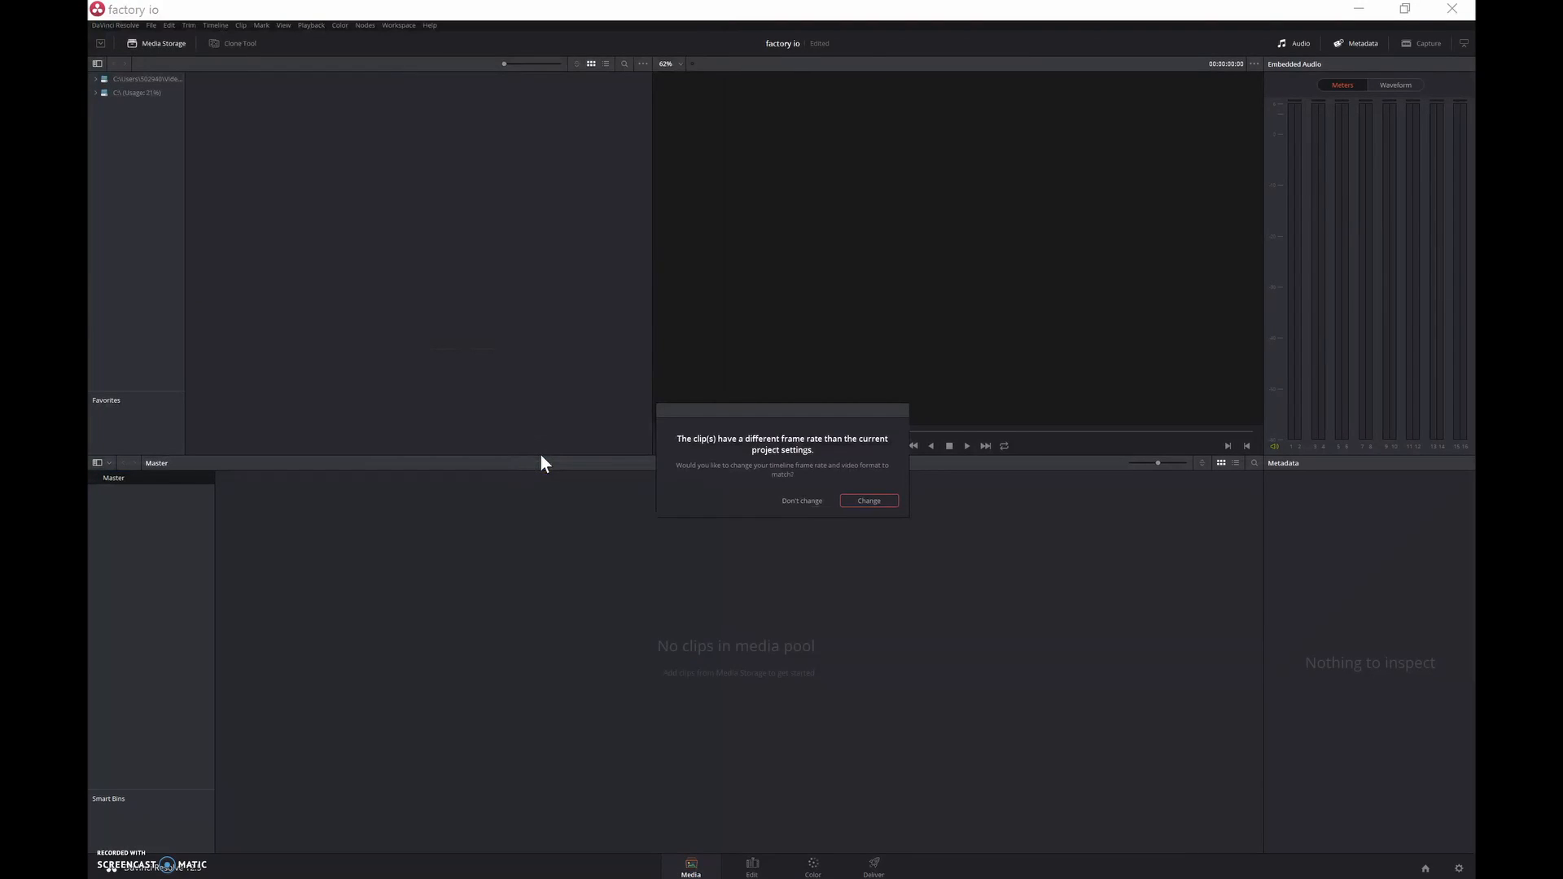
{"action": "left_click", "coordinate": [852, 502]}
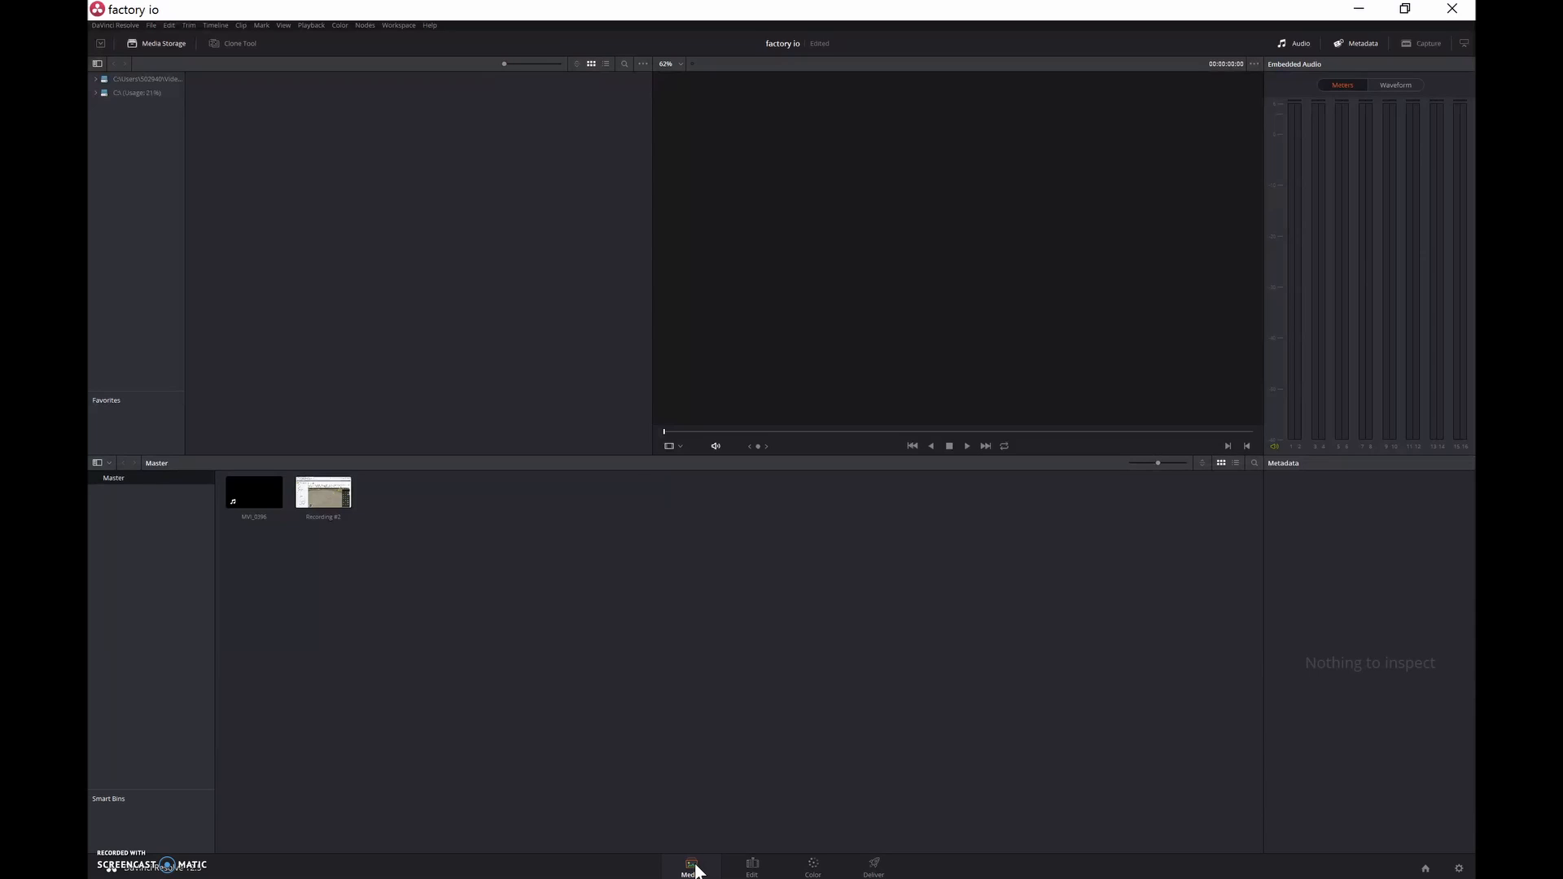
- Switch to editing and place the Recording #2 clip at the start of a new timeline
{"action": "left_click", "coordinate": [764, 865]}
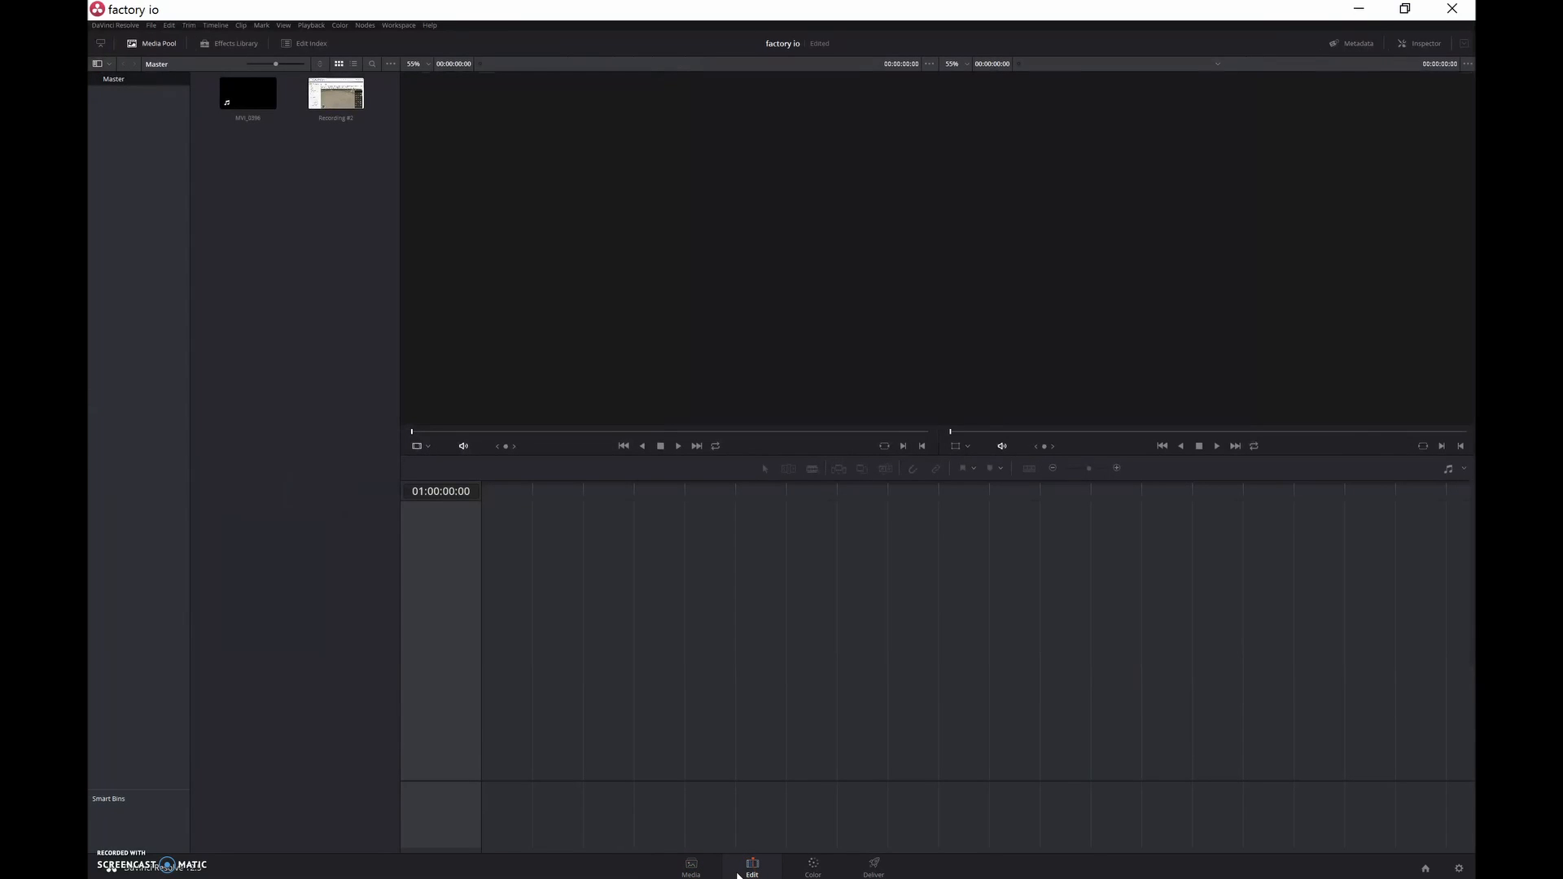
{"action": "left_click_drag", "start_coordinate": [326, 116], "coordinate": [481, 760]}
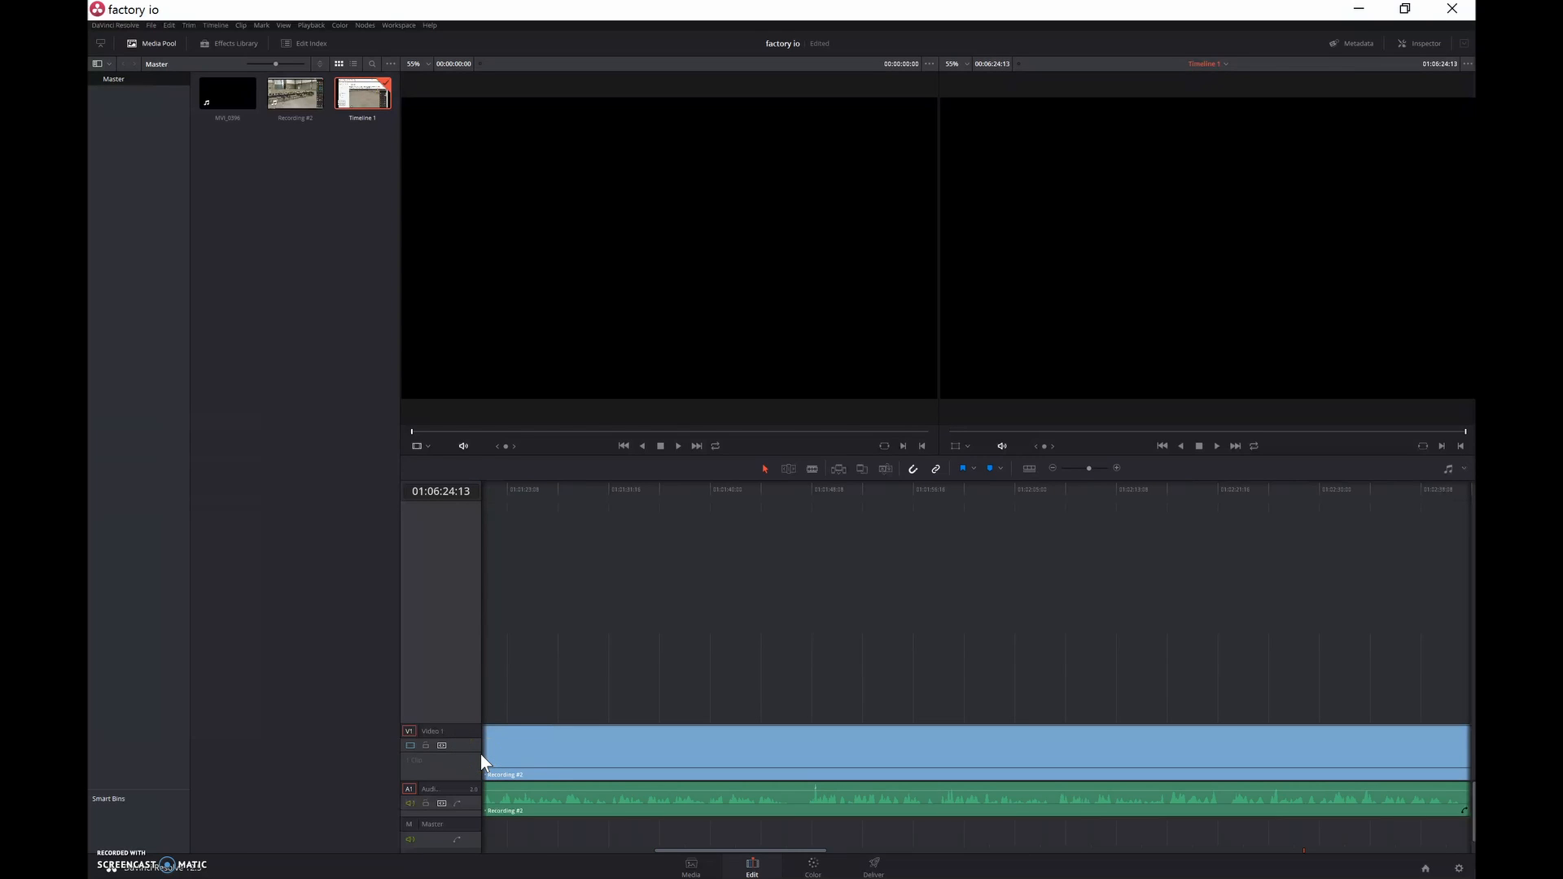
{"action": "left_click_drag", "start_coordinate": [711, 851], "coordinate": [501, 851]}
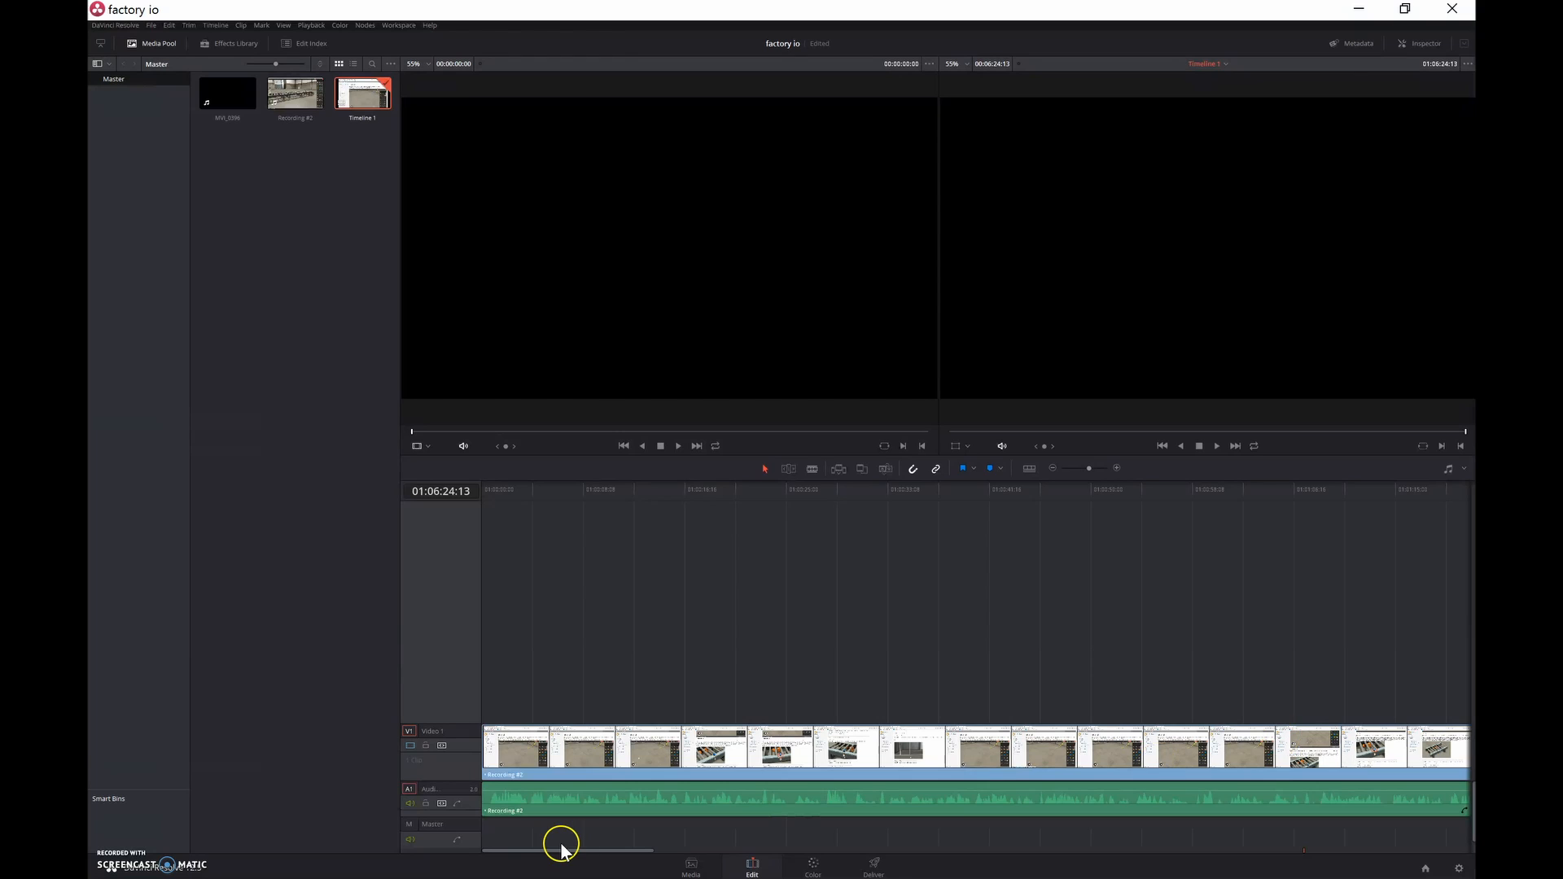
{"action": "left_click_drag", "start_coordinate": [541, 850], "coordinate": [1276, 859]}
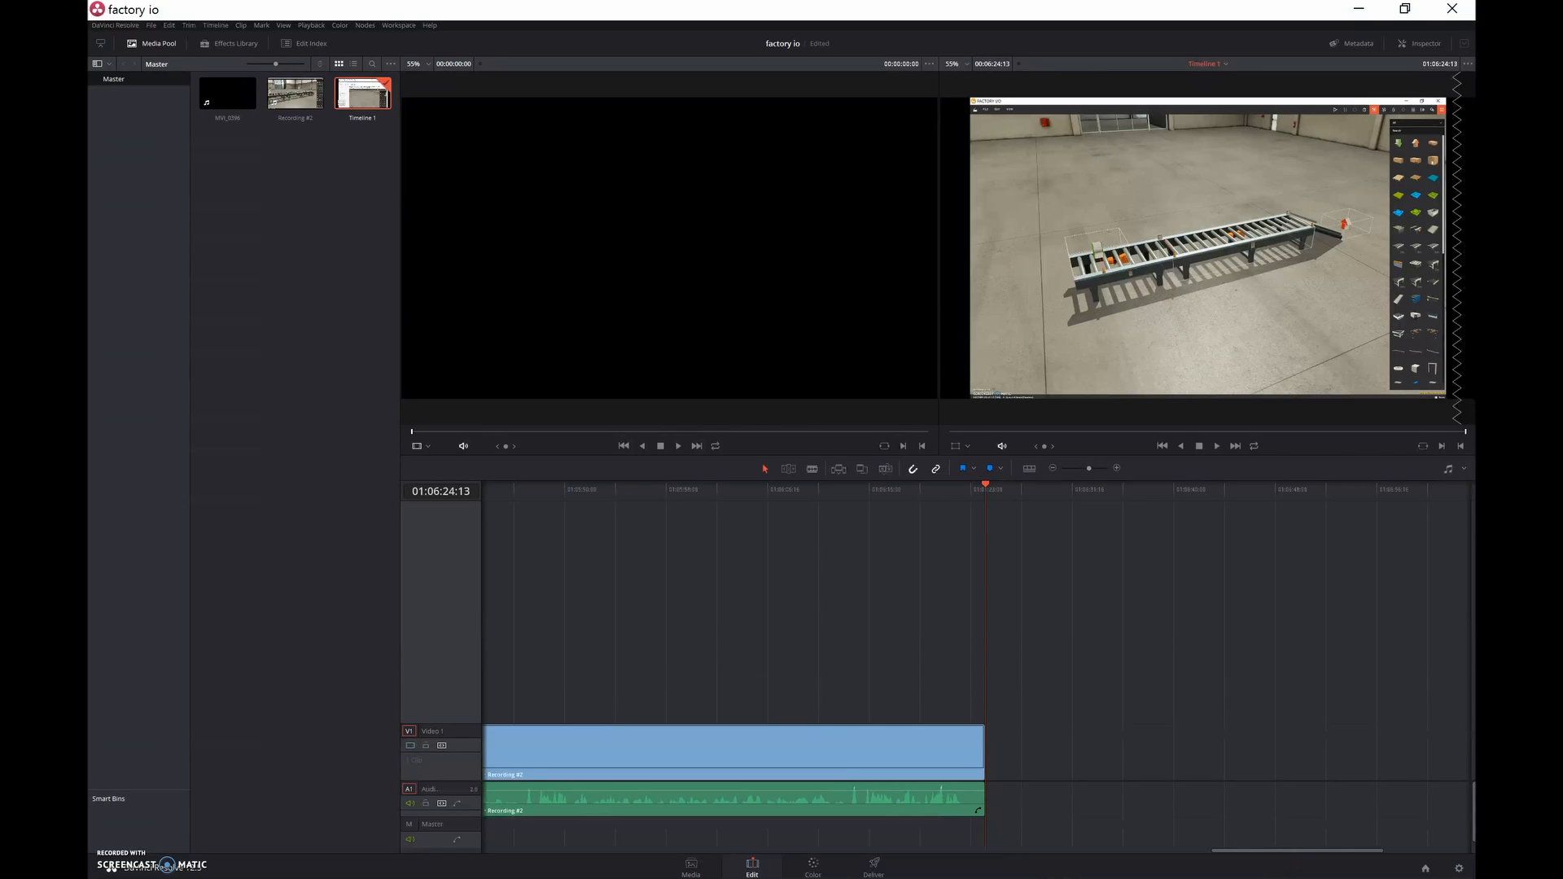
{"action": "left_click_drag", "start_coordinate": [1260, 848], "coordinate": [521, 853]}
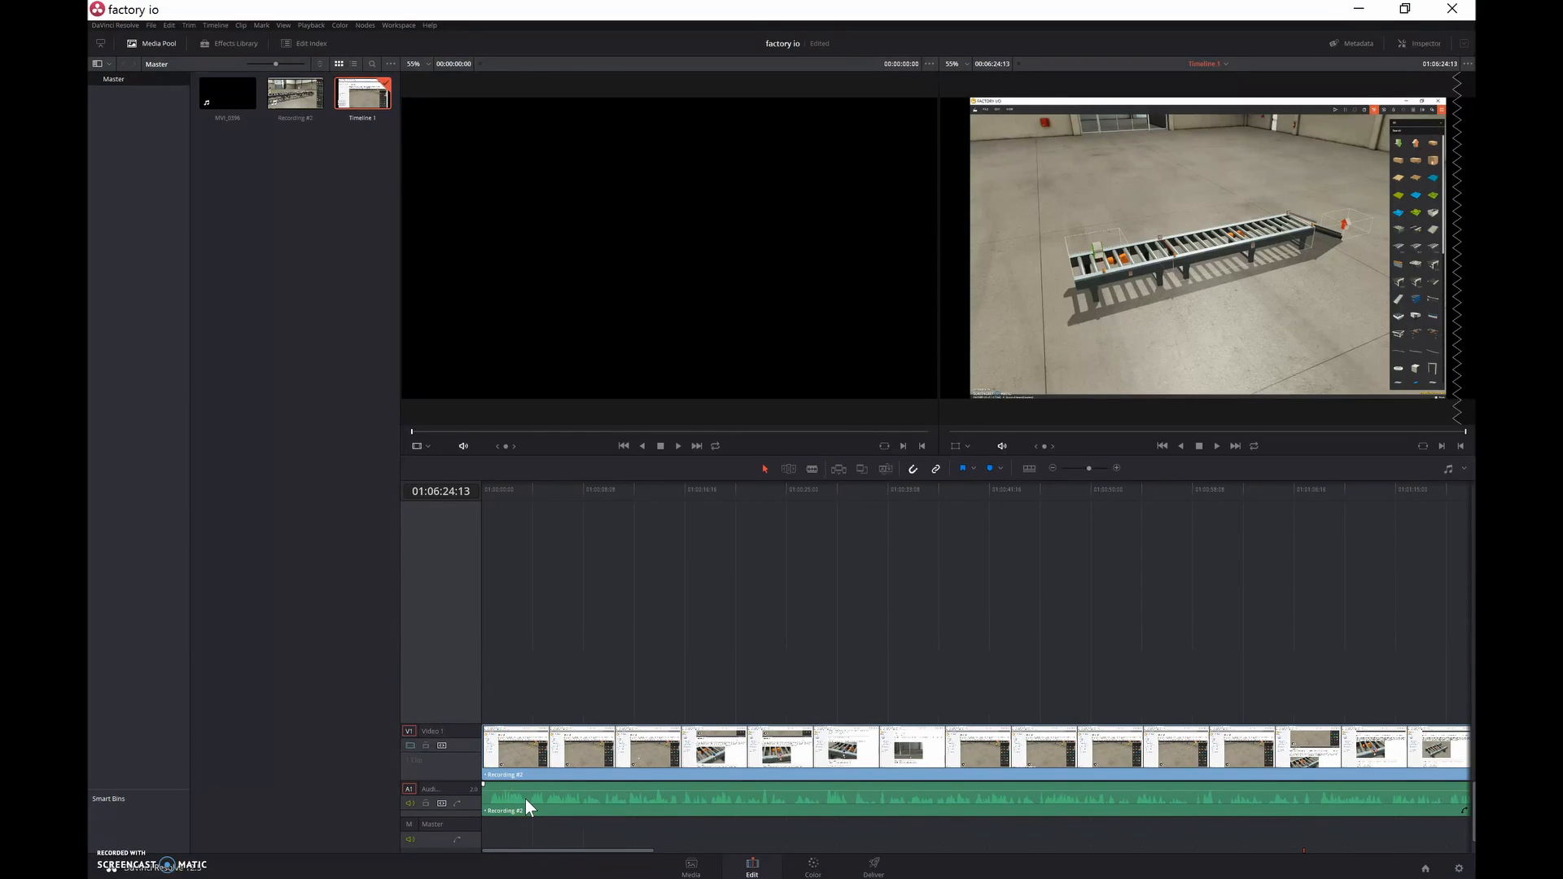
- Add MVI_0396 on a second video track above Recording #2, aligned with the start of the timeline
{"action": "left_click", "coordinate": [221, 96]}
{"action": "left_click", "coordinate": [243, 143]}
{"action": "left_click", "coordinate": [221, 97]}
{"action": "left_click_drag", "start_coordinate": [222, 98], "coordinate": [742, 705]}
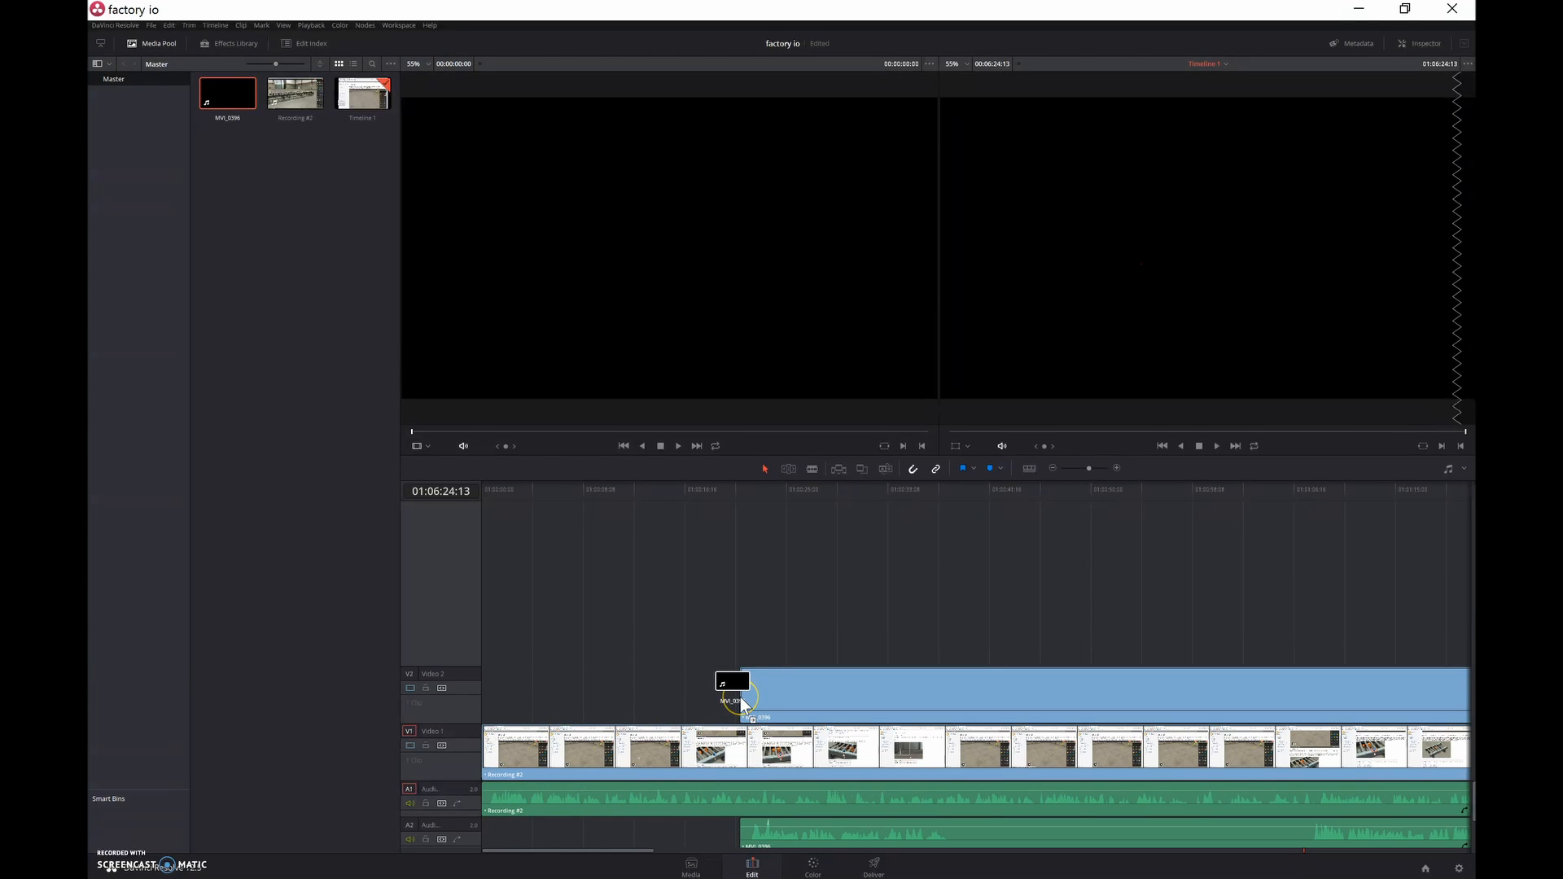
{"action": "left_click_drag", "start_coordinate": [740, 697], "coordinate": [481, 707]}
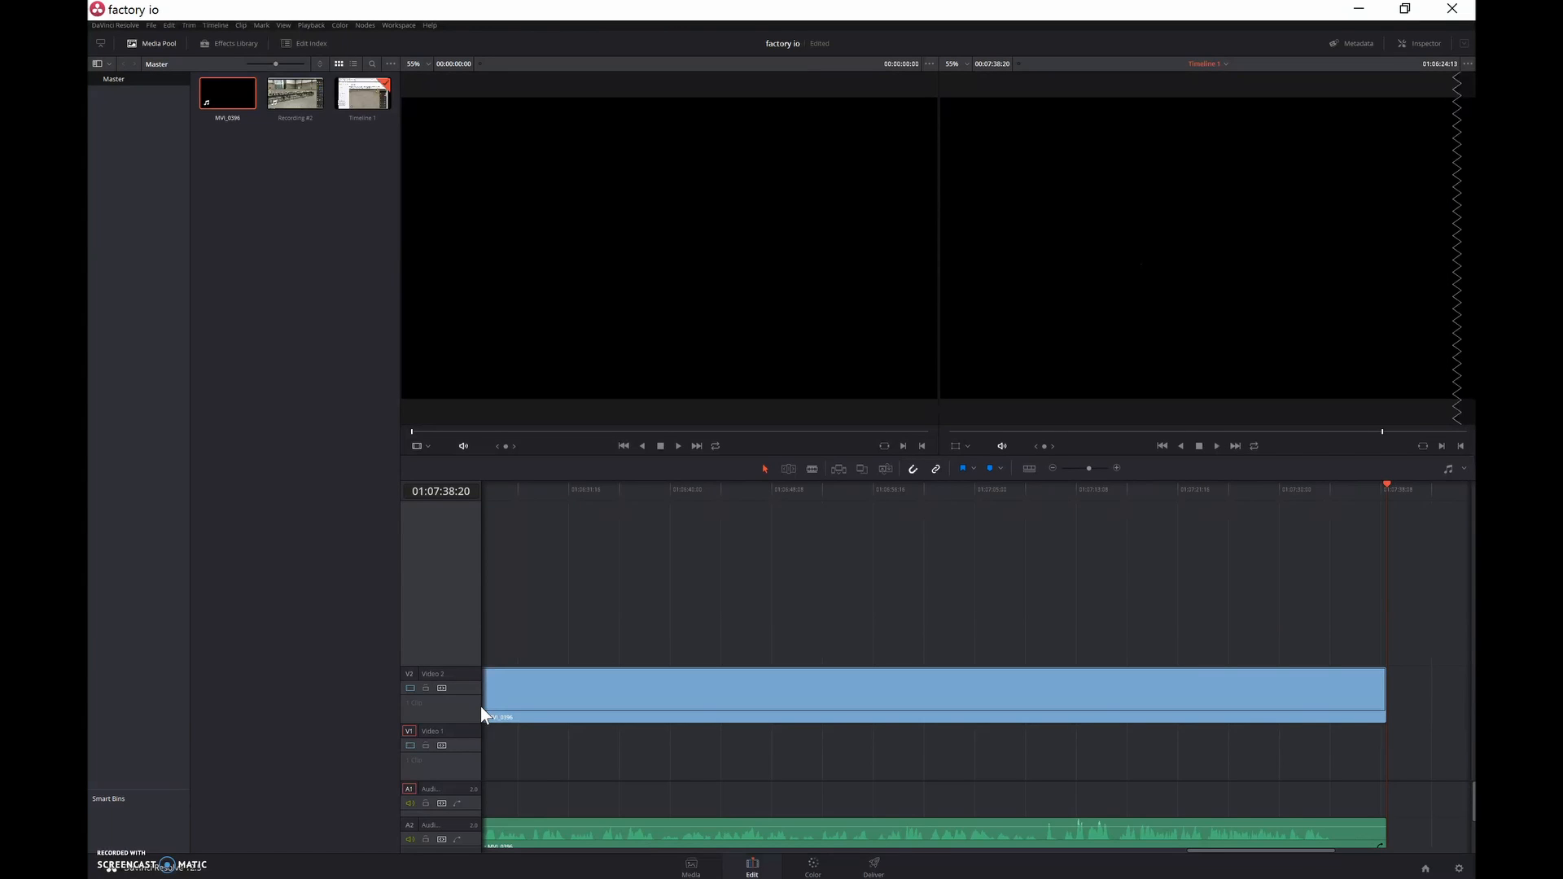
{"action": "mouse_move", "coordinate": [1207, 859]}
{"action": "left_mouse_down"}
{"action": "mouse_move", "coordinate": [466, 843]}
{"action": "mouse_move", "coordinate": [511, 844]}
{"action": "mouse_move", "coordinate": [521, 696]}
{"action": "mouse_move", "coordinate": [489, 684]}
{"action": "mouse_move", "coordinate": [509, 686]}
{"action": "left_mouse_up"}
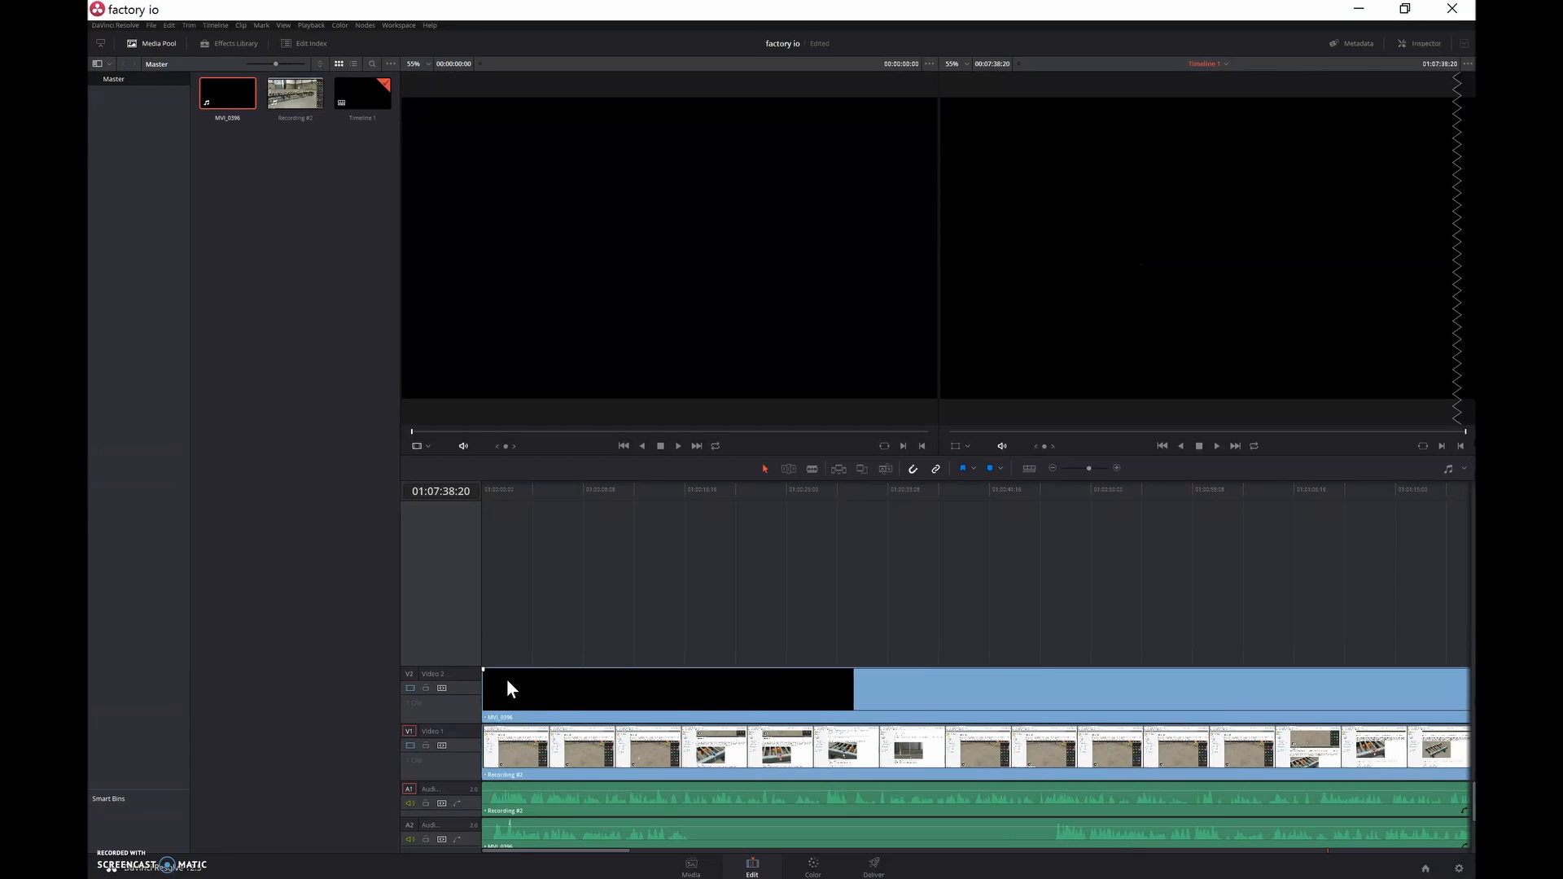
- Delete the Video 2 track and Recording #2's audio track, keeping only the MVI_0396 audio under the Recording #2 video
{"action": "left_click_drag", "start_coordinate": [528, 676], "coordinate": [538, 690]}
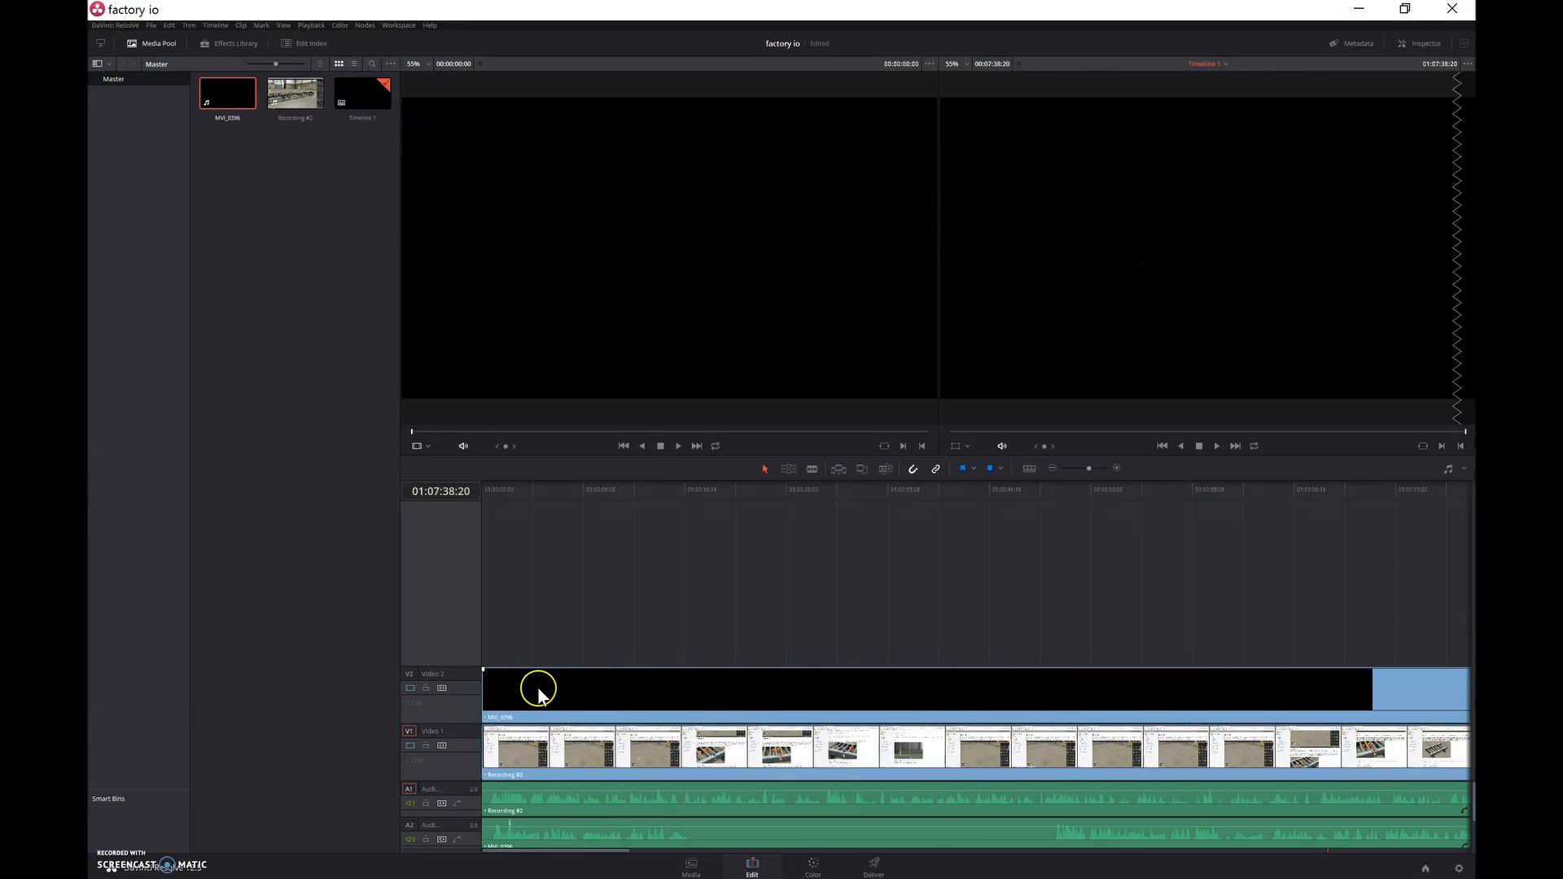
{"action": "right_click", "coordinate": [411, 680]}
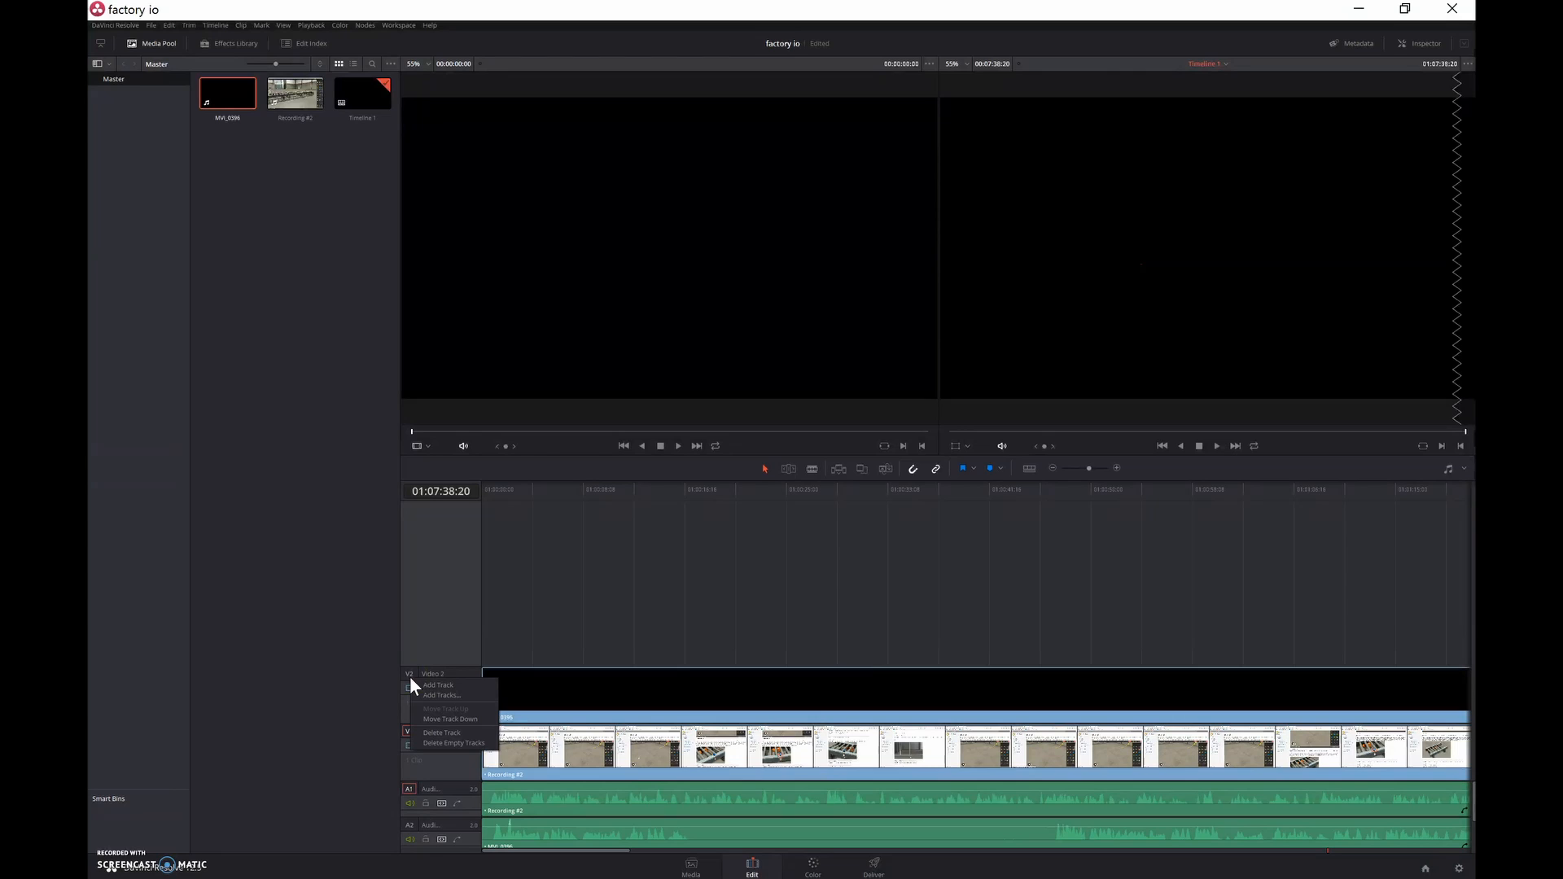
{"action": "left_click", "coordinate": [431, 733]}
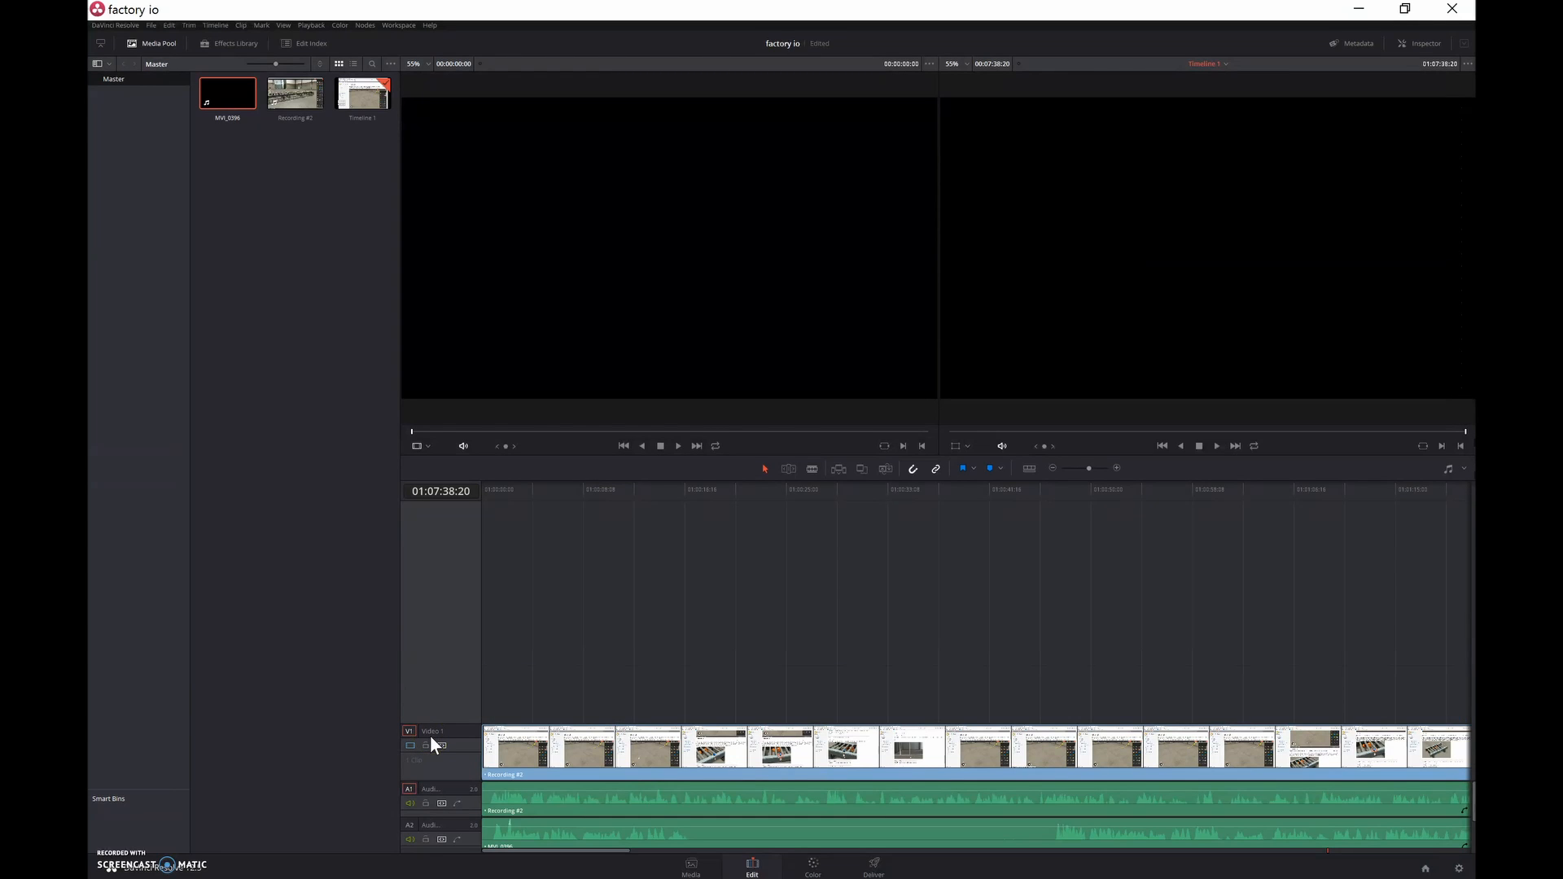
{"action": "right_click", "coordinate": [406, 788]}
{"action": "left_click", "coordinate": [429, 842]}
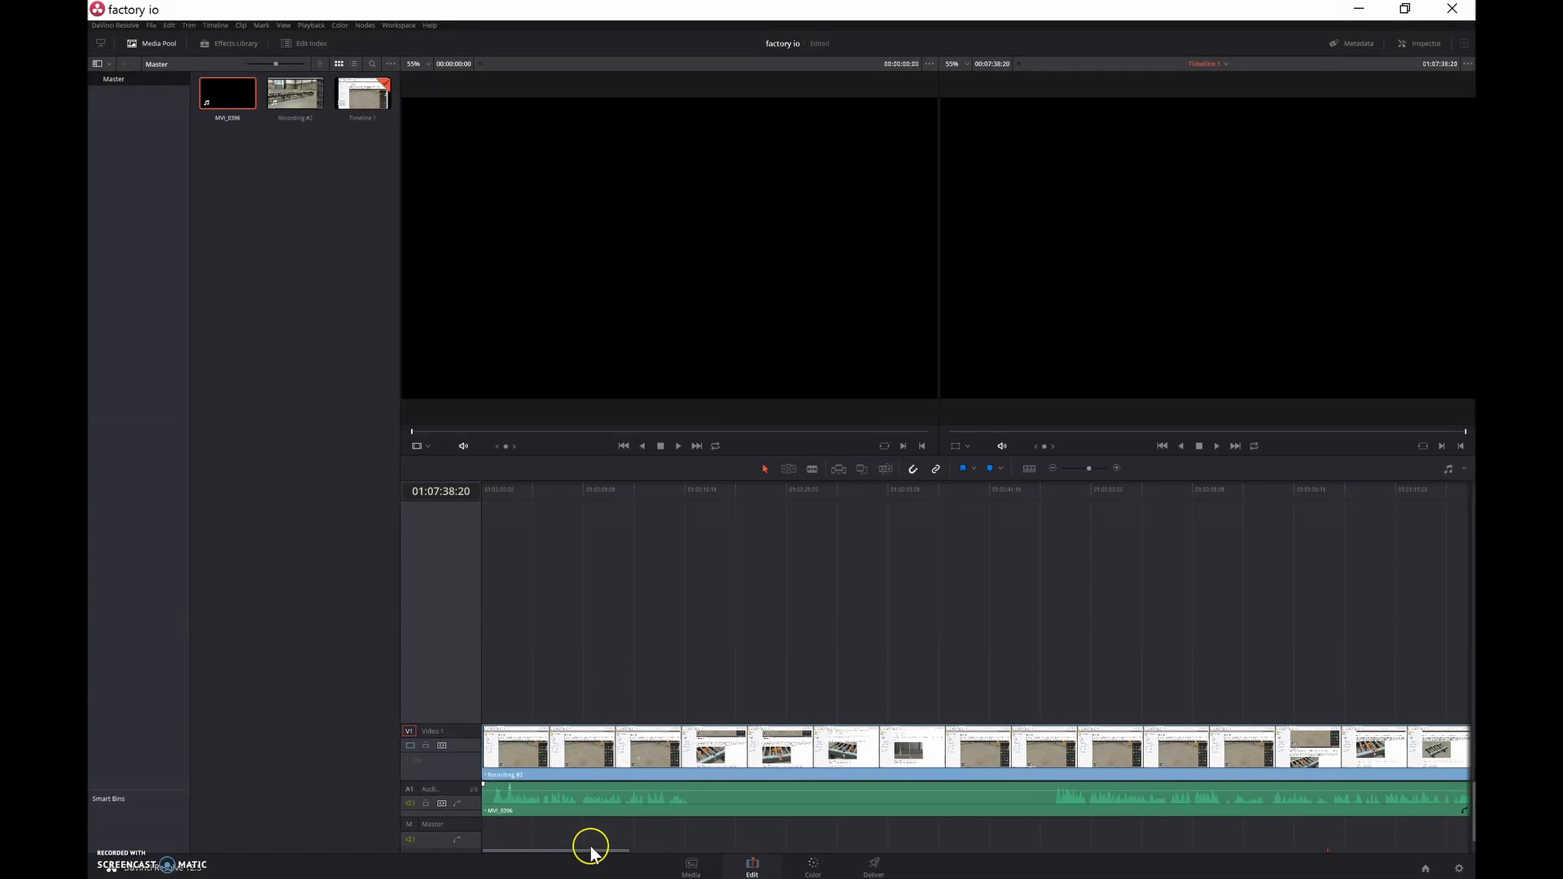
- Trim the end of the MVI_0396 audio clip to match the end of the Recording #2 video
{"action": "left_click_drag", "start_coordinate": [594, 850], "coordinate": [1330, 858]}
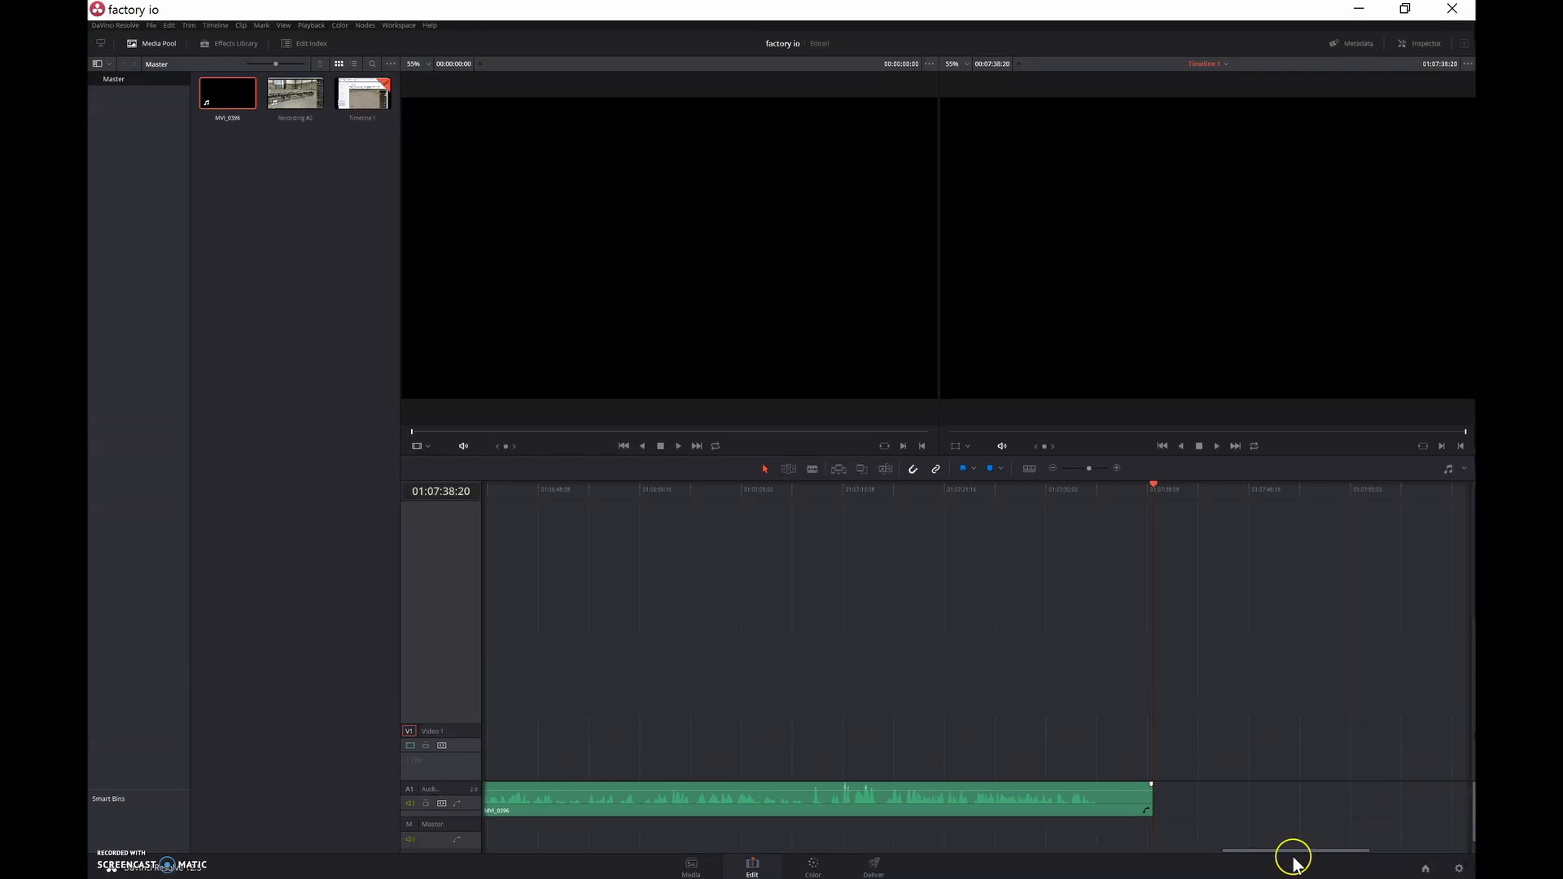
{"action": "left_click_drag", "start_coordinate": [1152, 795], "coordinate": [499, 798]}
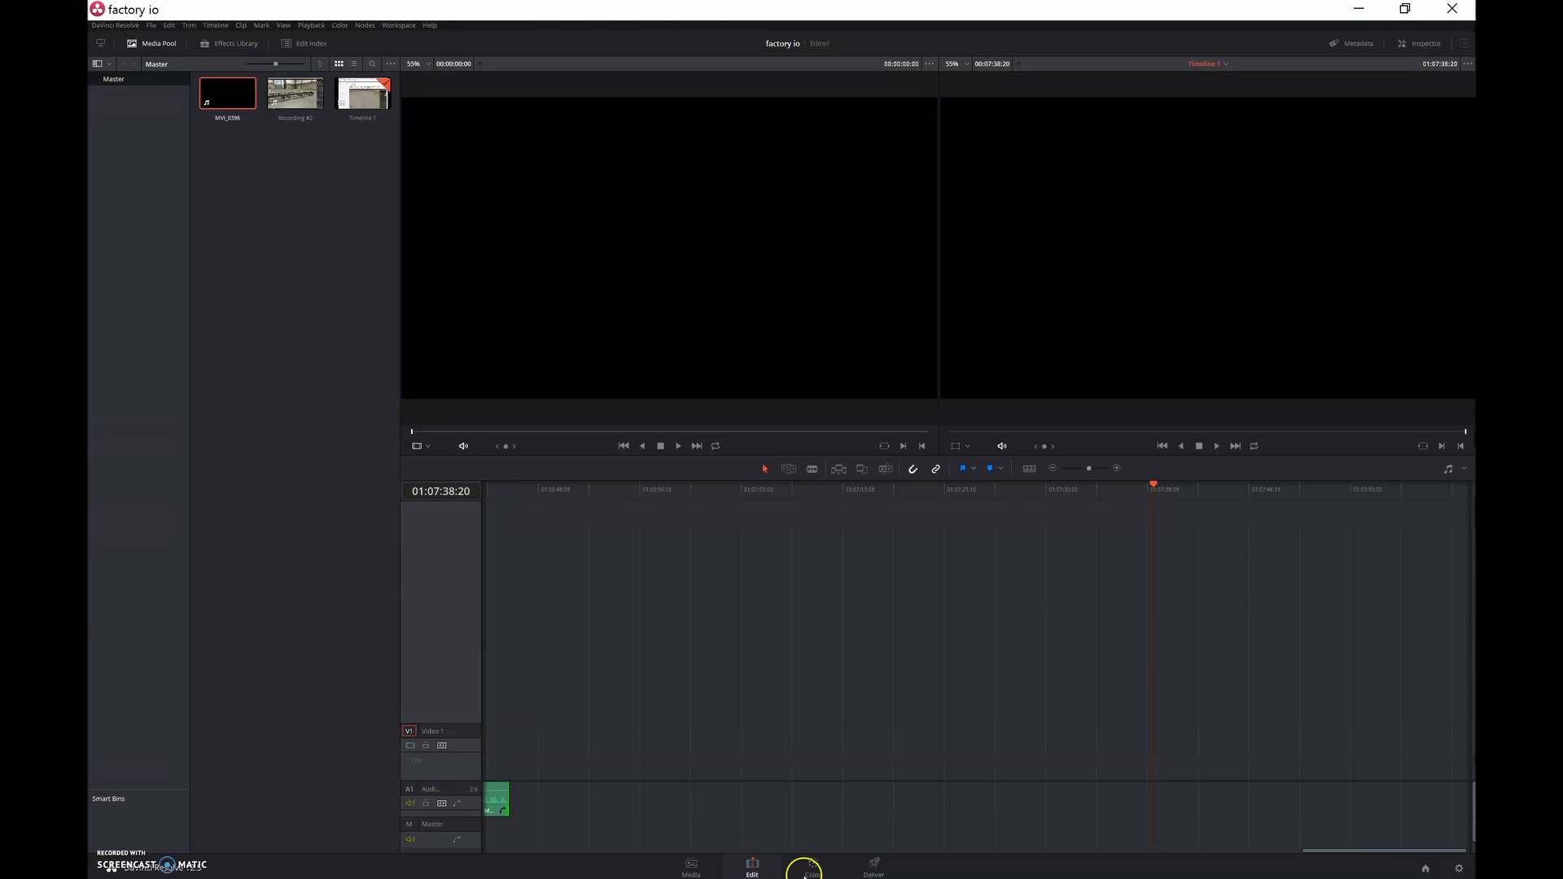
{"action": "left_click_drag", "start_coordinate": [1322, 852], "coordinate": [1214, 858]}
{"action": "left_click_drag", "start_coordinate": [1124, 797], "coordinate": [858, 826]}
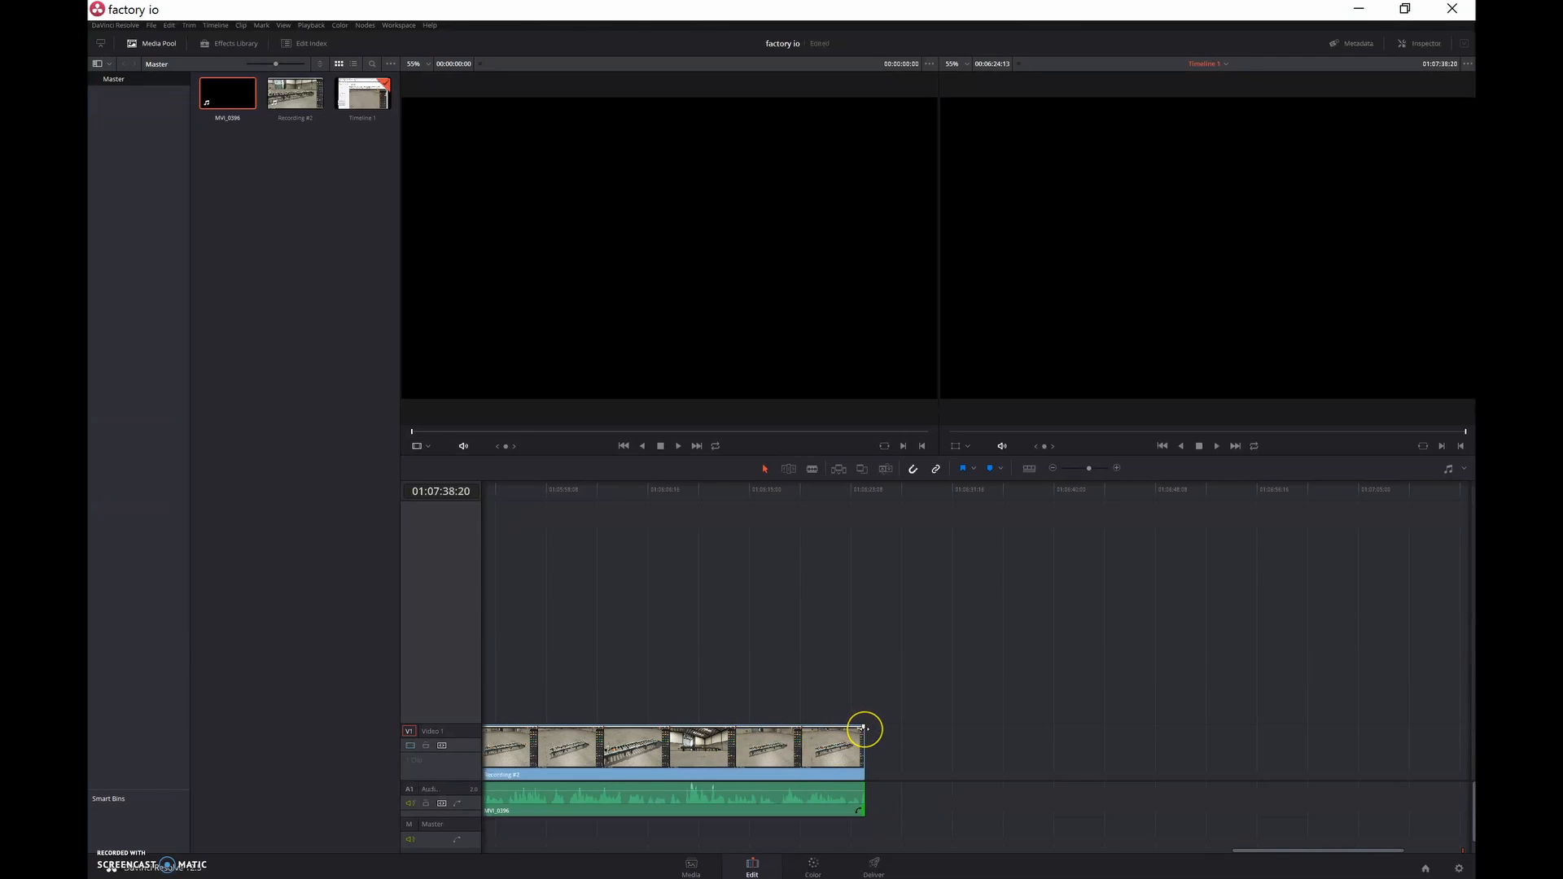
- Add a short fade-out at the end and a short fade-in at the start of the Recording #2 video clip
{"action": "mouse_move", "coordinate": [867, 729]}
{"action": "left_mouse_down"}
{"action": "mouse_move", "coordinate": [814, 739]}
{"action": "mouse_move", "coordinate": [855, 728]}
{"action": "left_mouse_up"}
{"action": "left_click_drag", "start_coordinate": [1270, 852], "coordinate": [391, 785]}
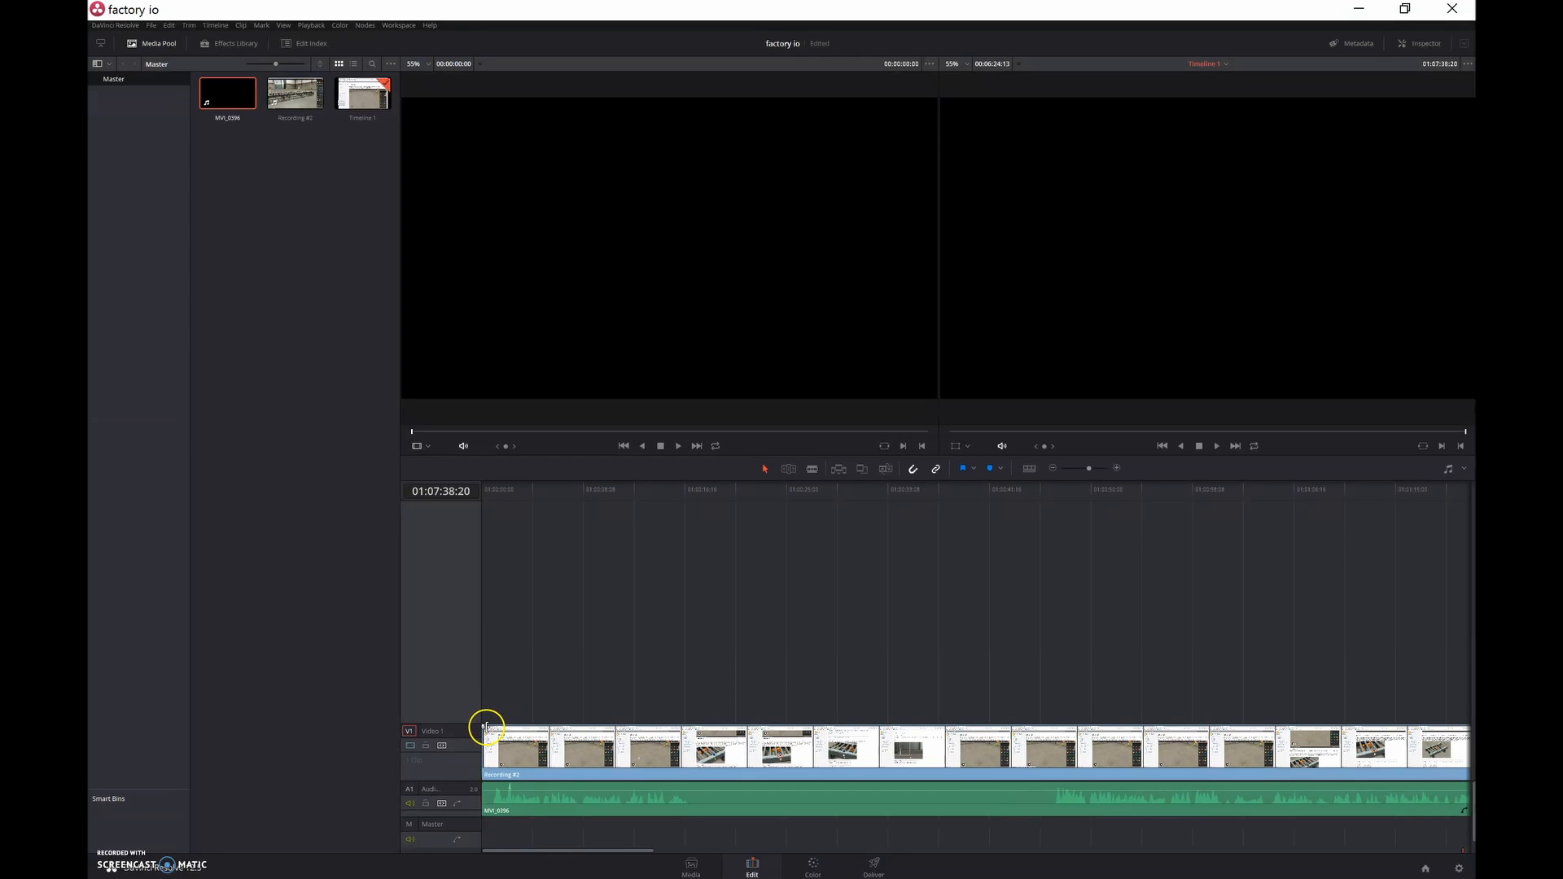
{"action": "left_click_drag", "start_coordinate": [481, 726], "coordinate": [481, 728]}
{"action": "left_click", "coordinate": [718, 612]}
{"action": "left_click", "coordinate": [812, 470]}
{"action": "left_click", "coordinate": [817, 472]}
{"action": "left_click", "coordinate": [837, 471]}
{"action": "left_click", "coordinate": [740, 661]}
{"action": "left_click", "coordinate": [685, 681]}
{"action": "left_click", "coordinate": [874, 648]}
{"action": "left_click", "coordinate": [815, 861]}
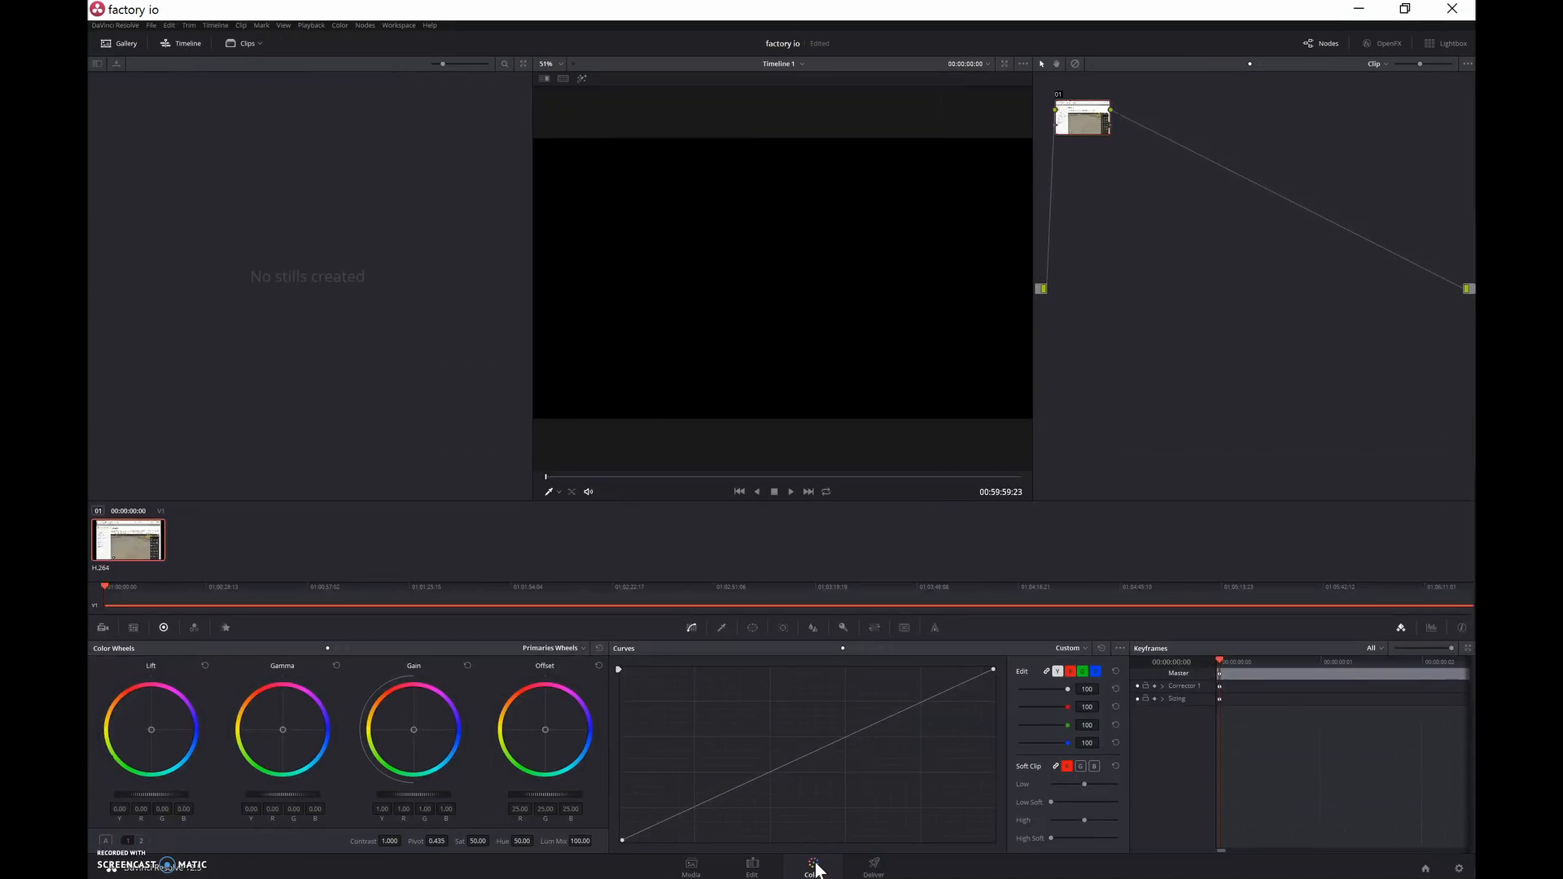
{"action": "key", "text": "End"}
{"action": "left_click", "coordinate": [753, 865]}
- Play the opening seconds of the timeline to check the Recording #2 video against the MVI_0396 audio
{"action": "left_click", "coordinate": [977, 486]}
{"action": "left_click_drag", "start_coordinate": [666, 492], "coordinate": [89, 497]}
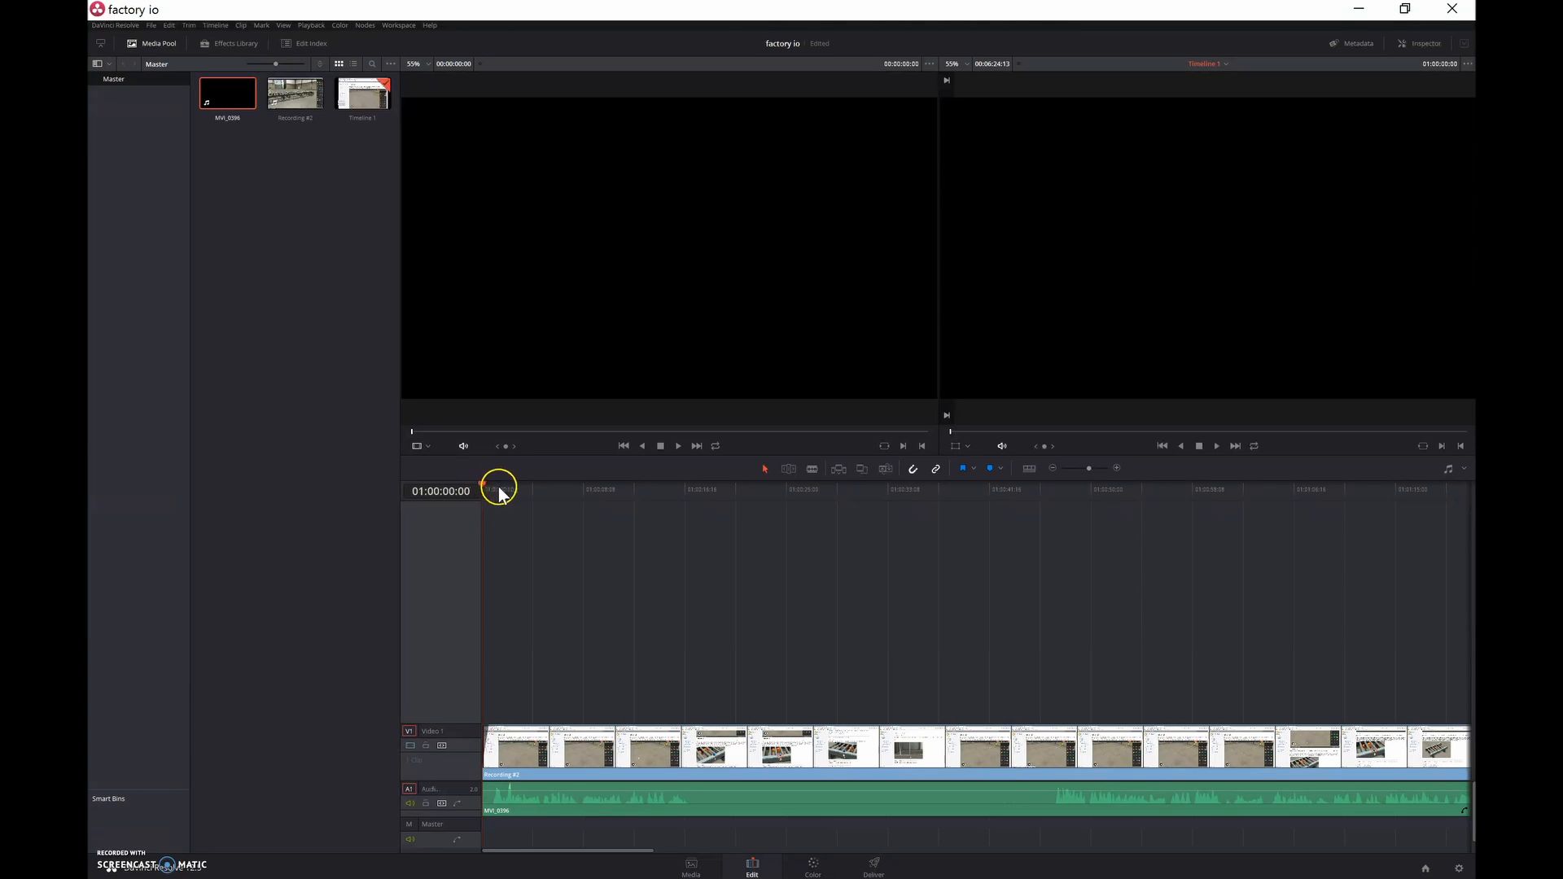
{"action": "left_click_drag", "start_coordinate": [482, 488], "coordinate": [507, 484]}
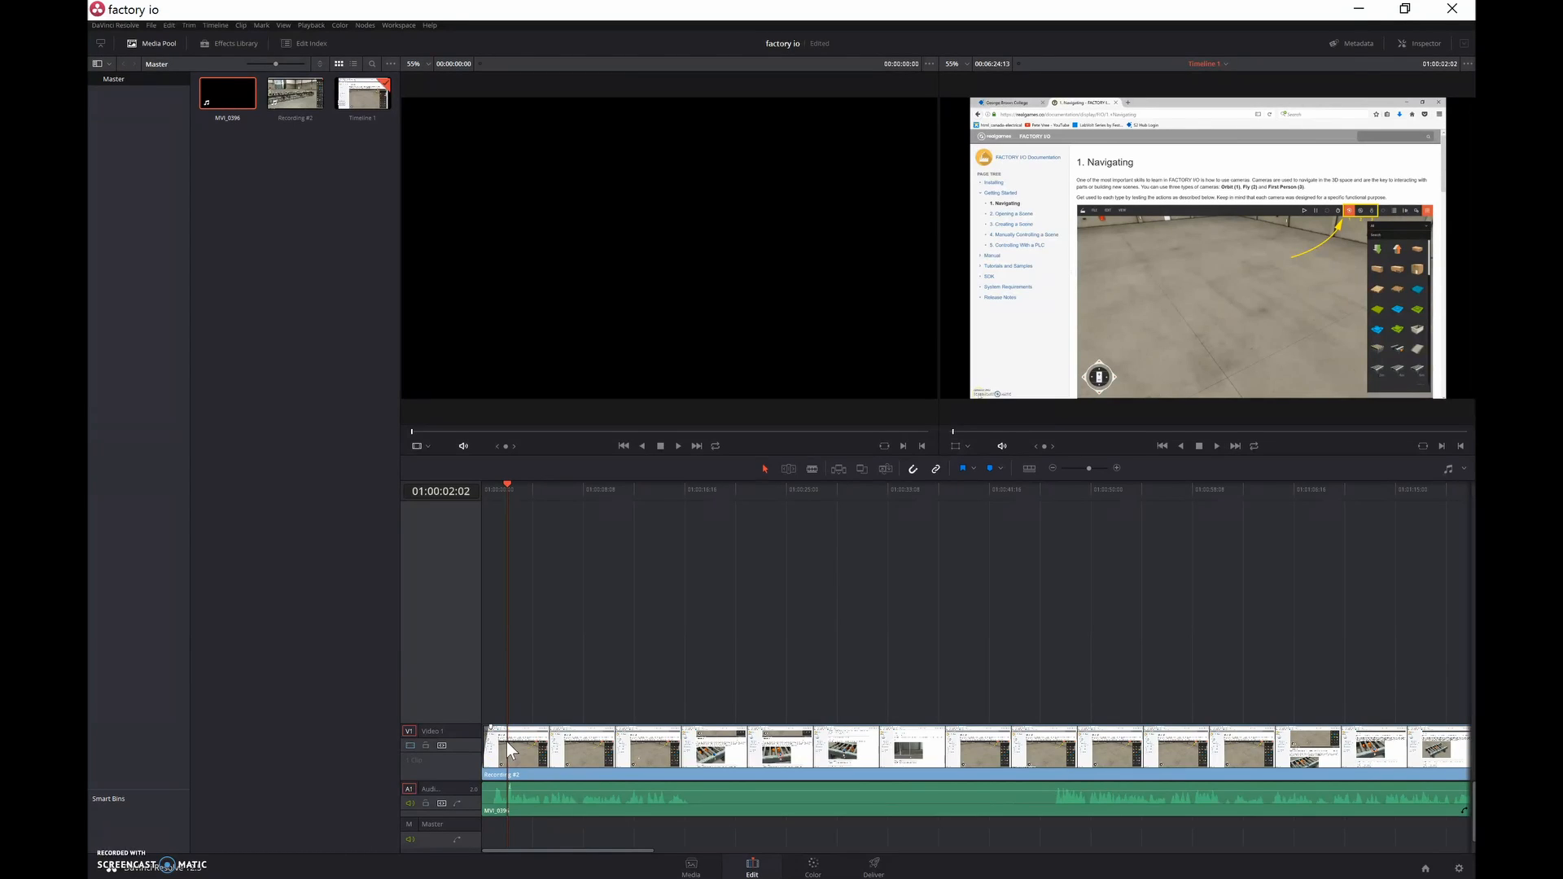
{"action": "left_click", "coordinate": [1214, 446]}
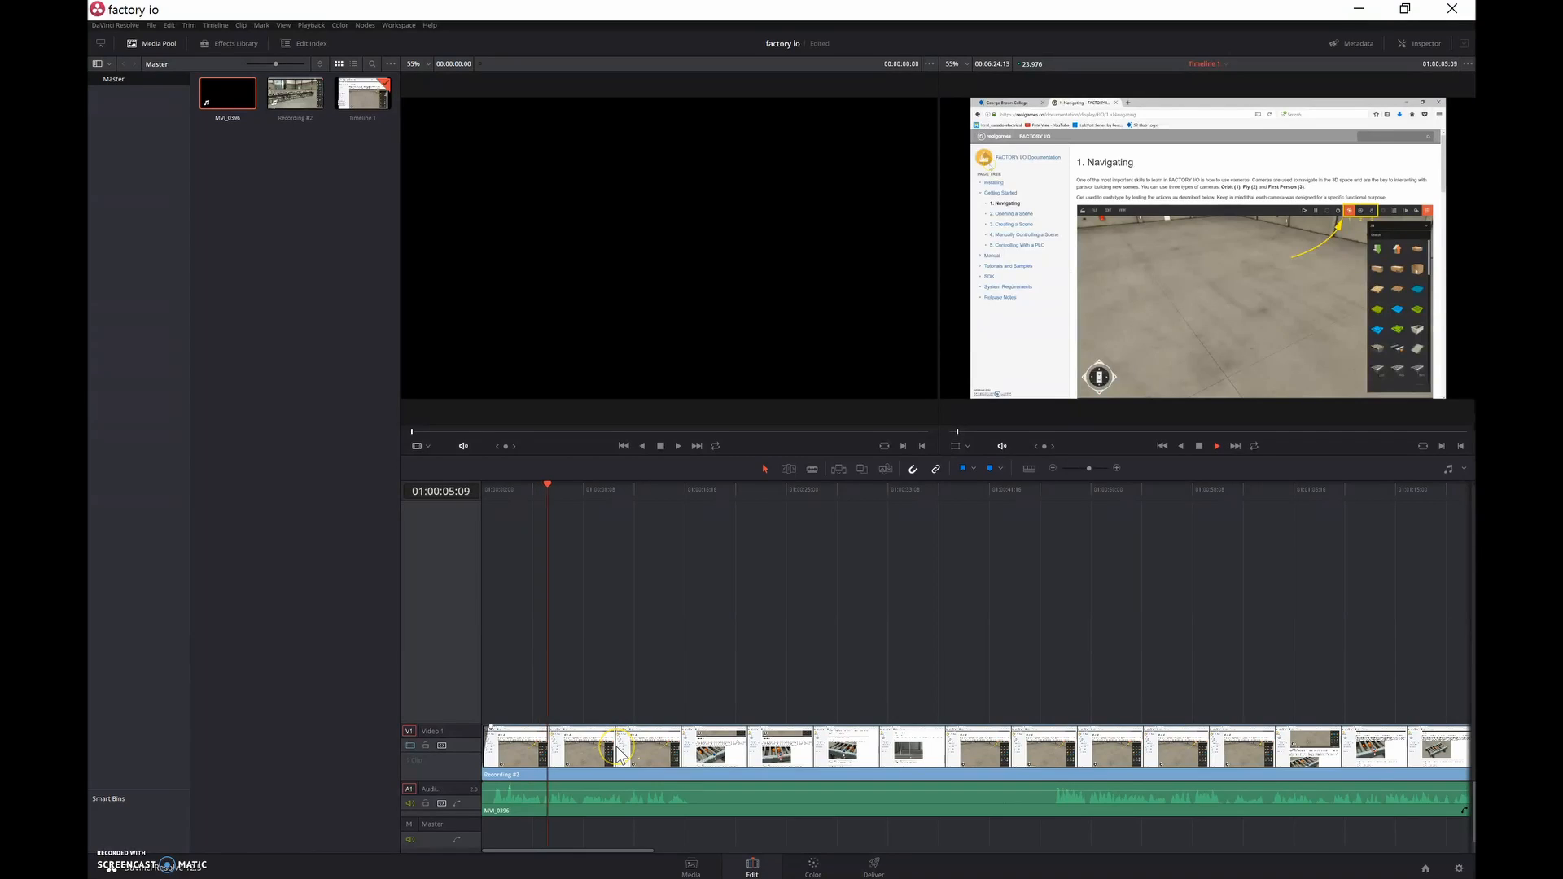
{"action": "left_click", "coordinate": [1197, 446]}
- Trim the start of the MVI_0396 audio slightly, keep it aligned with the timeline's start, and save the project
{"action": "mouse_move", "coordinate": [488, 795]}
{"action": "left_mouse_down"}
{"action": "mouse_move", "coordinate": [529, 800]}
{"action": "mouse_move", "coordinate": [511, 803]}
{"action": "left_mouse_up"}
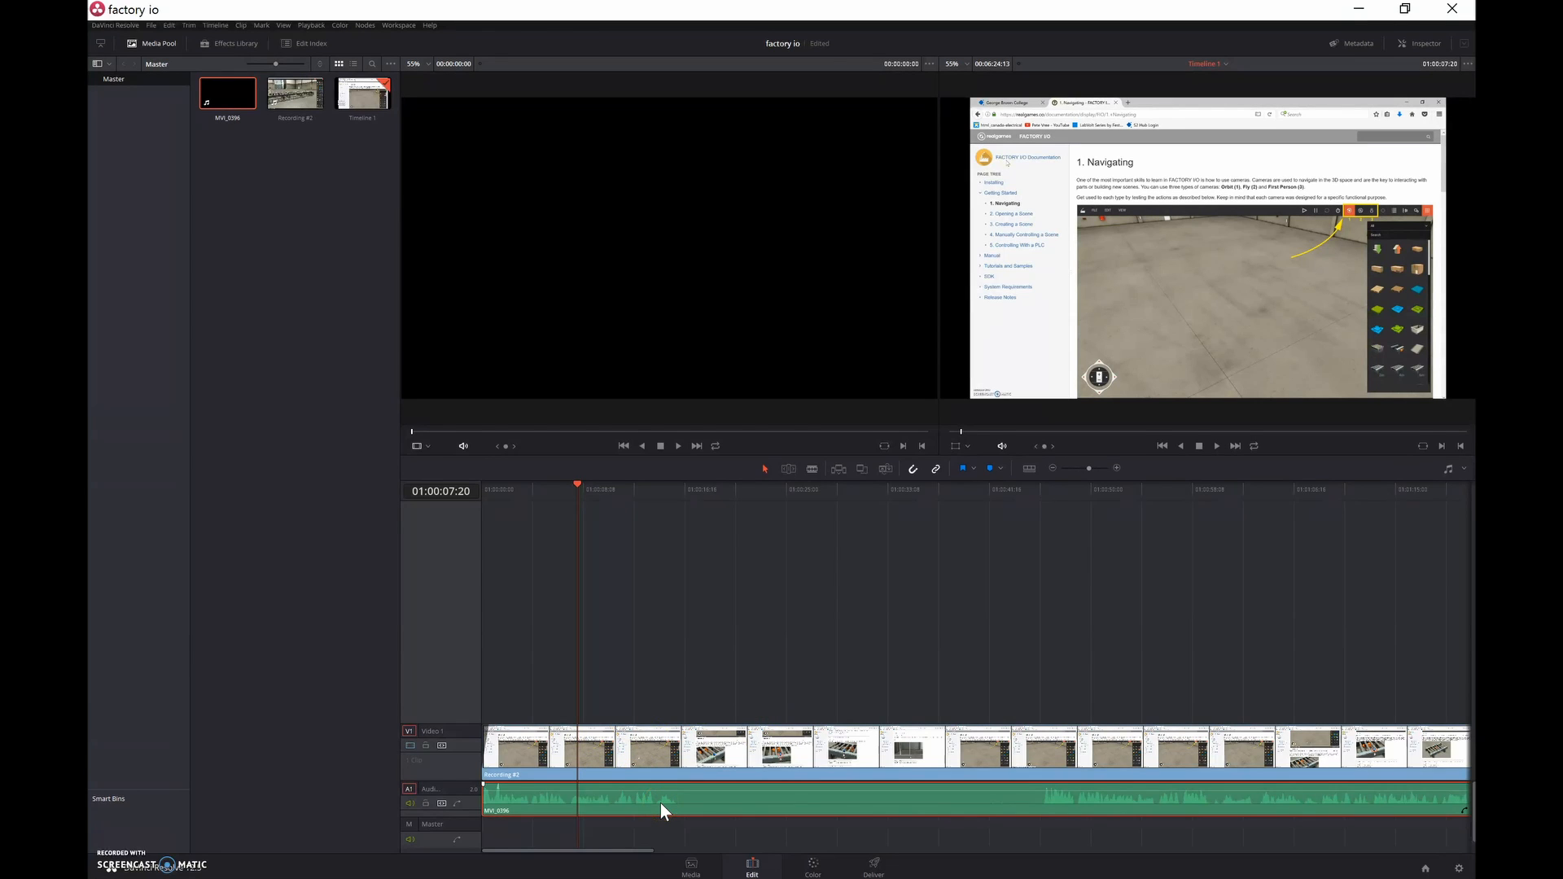
{"action": "left_click", "coordinate": [152, 25]}
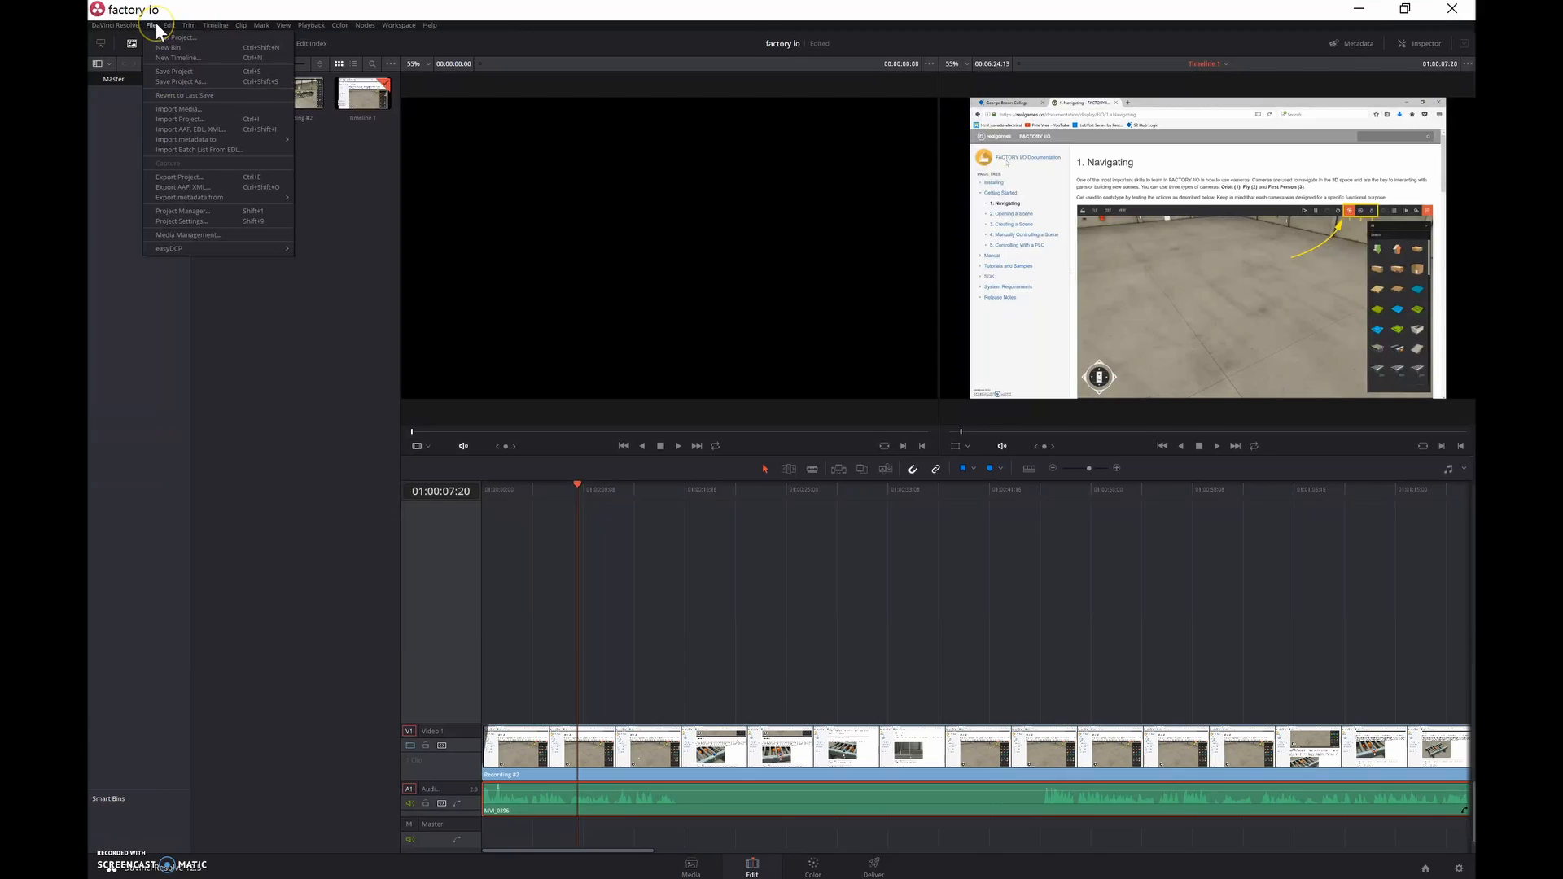
{"action": "left_click", "coordinate": [179, 71]}
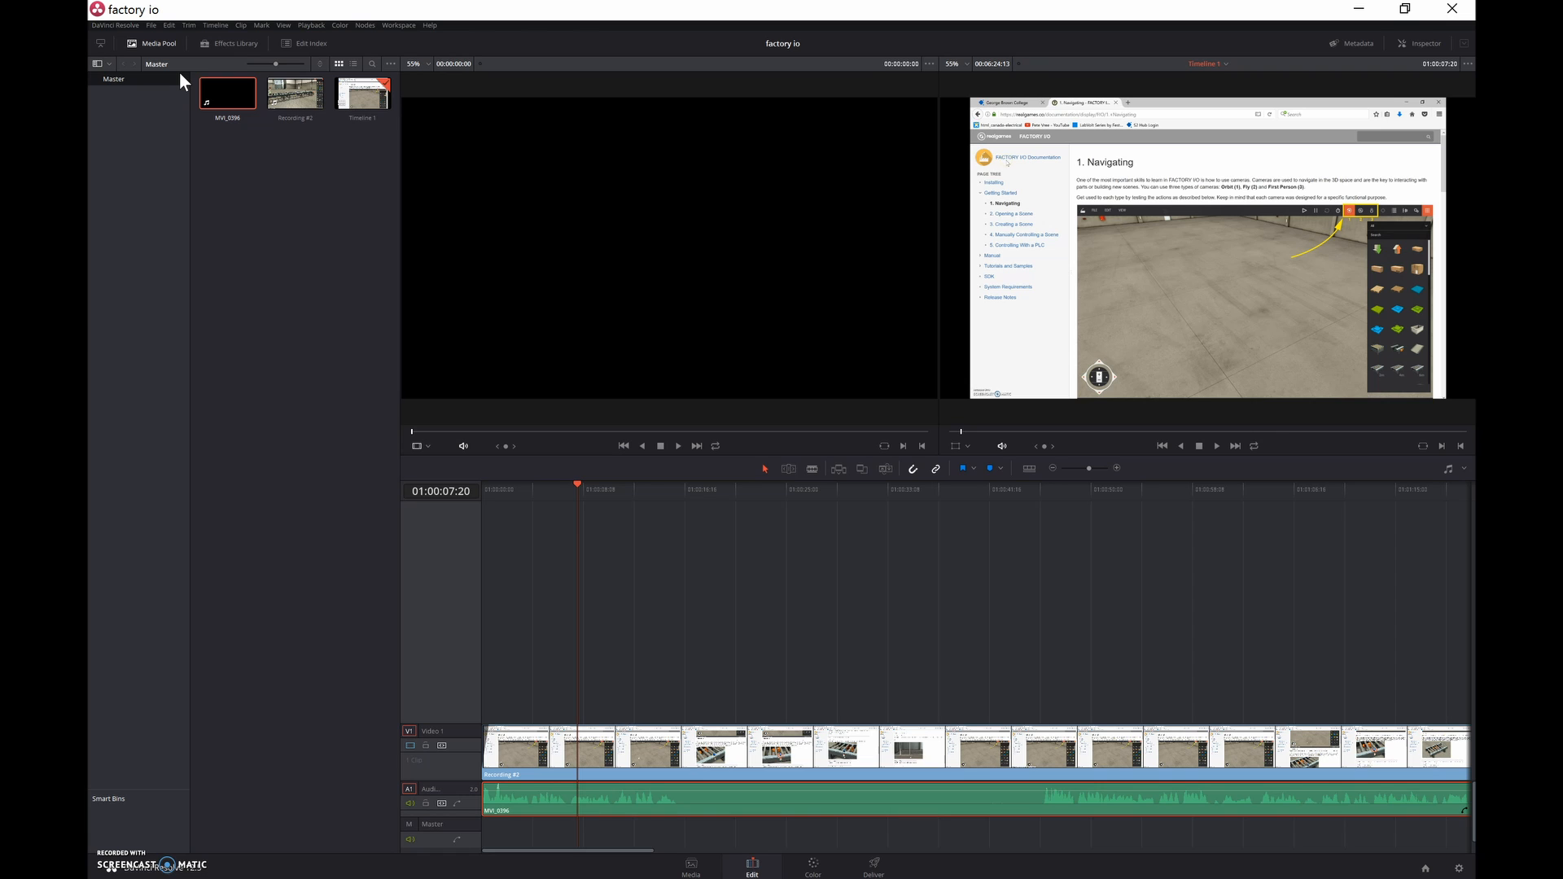
- Open the Color page to examine the grading controls available for the Recording #2 clip
{"action": "left_click", "coordinate": [374, 386]}
{"action": "left_click", "coordinate": [453, 489]}
{"action": "left_click", "coordinate": [813, 868]}
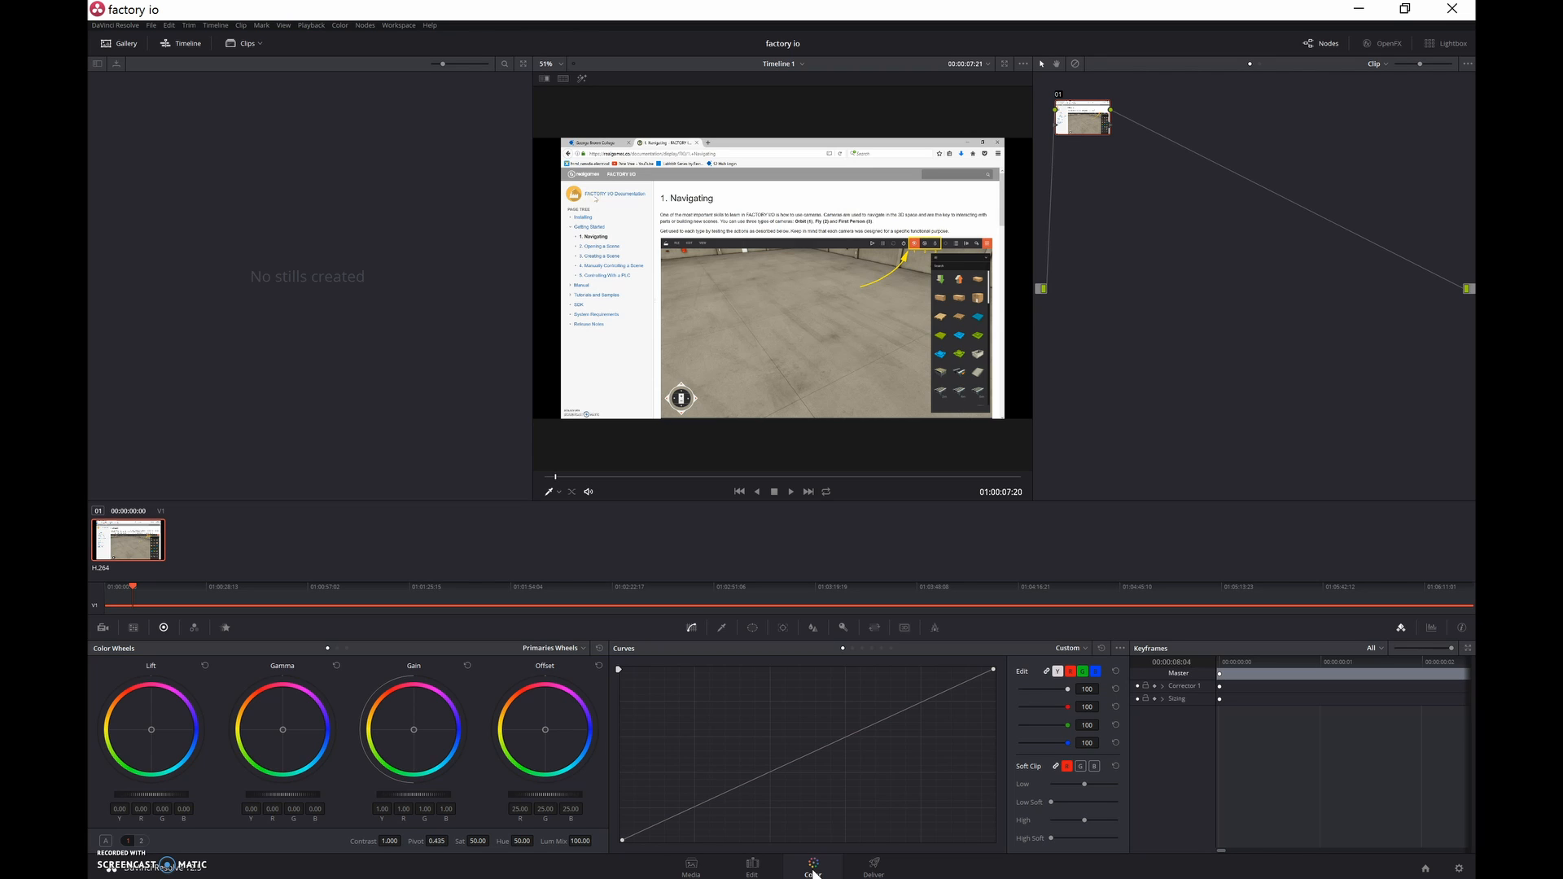
- Switch to the Deliver page and set the render location to the Videos in Progress folder on the user's Desktop
{"action": "left_click", "coordinate": [878, 873]}
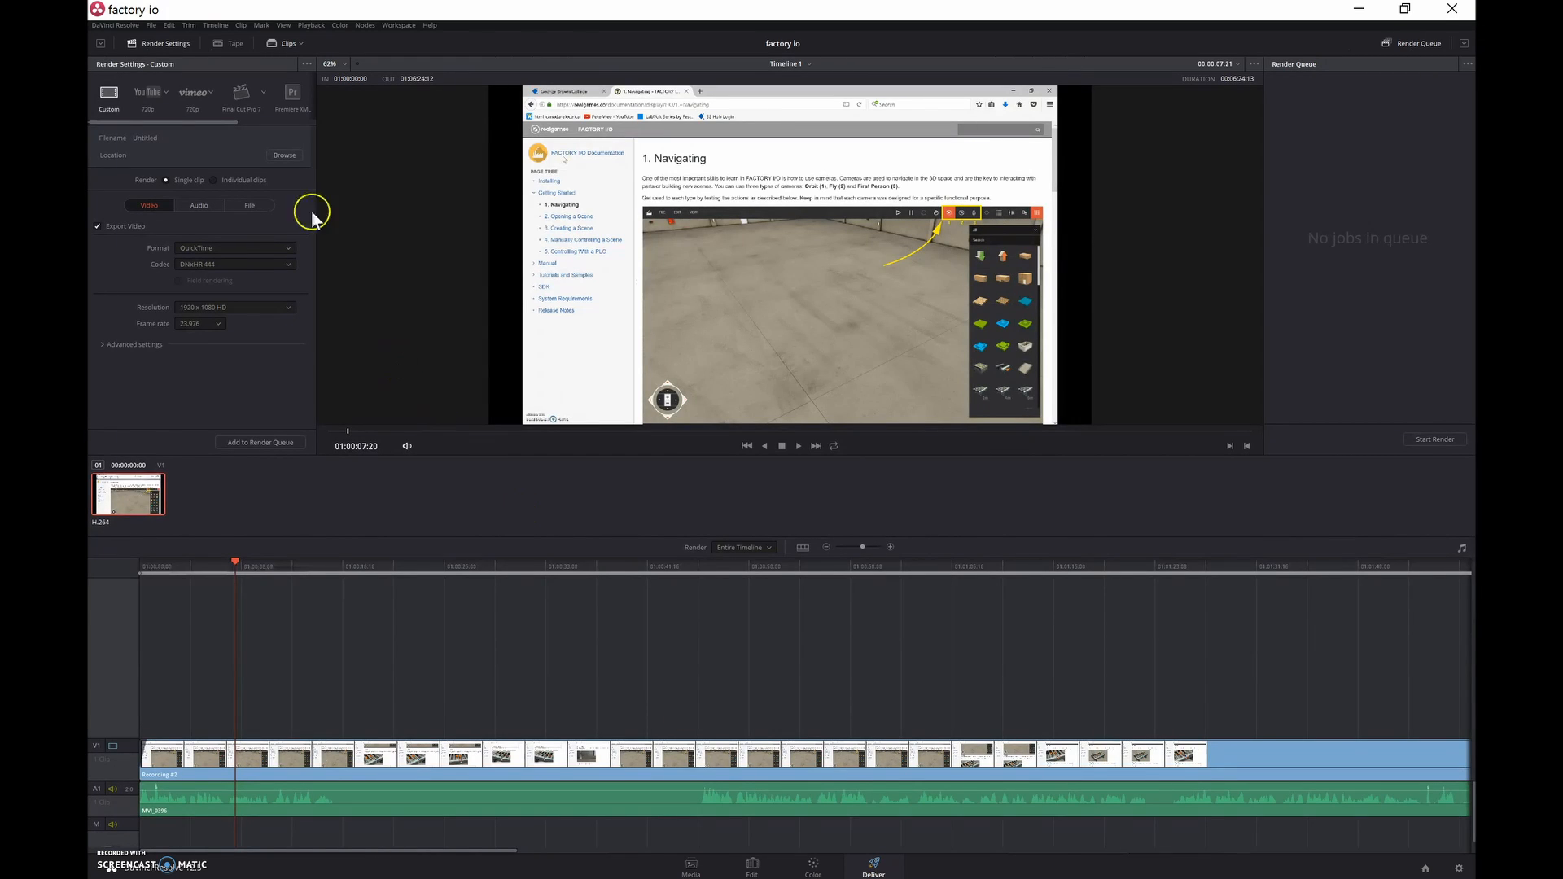
{"action": "left_click", "coordinate": [285, 155]}
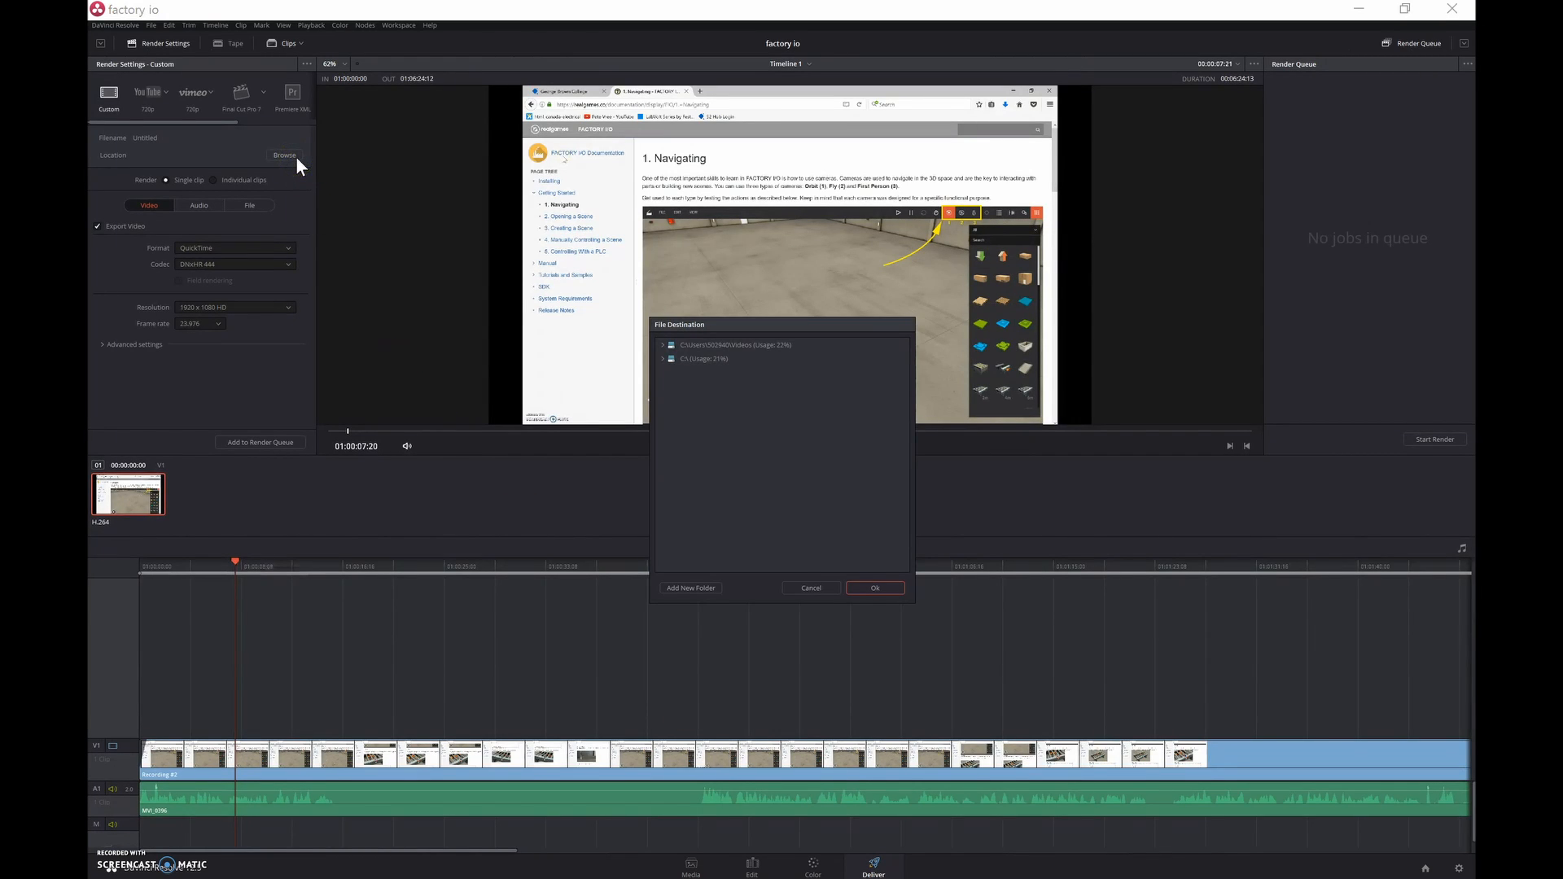
{"action": "double_click", "coordinate": [716, 358]}
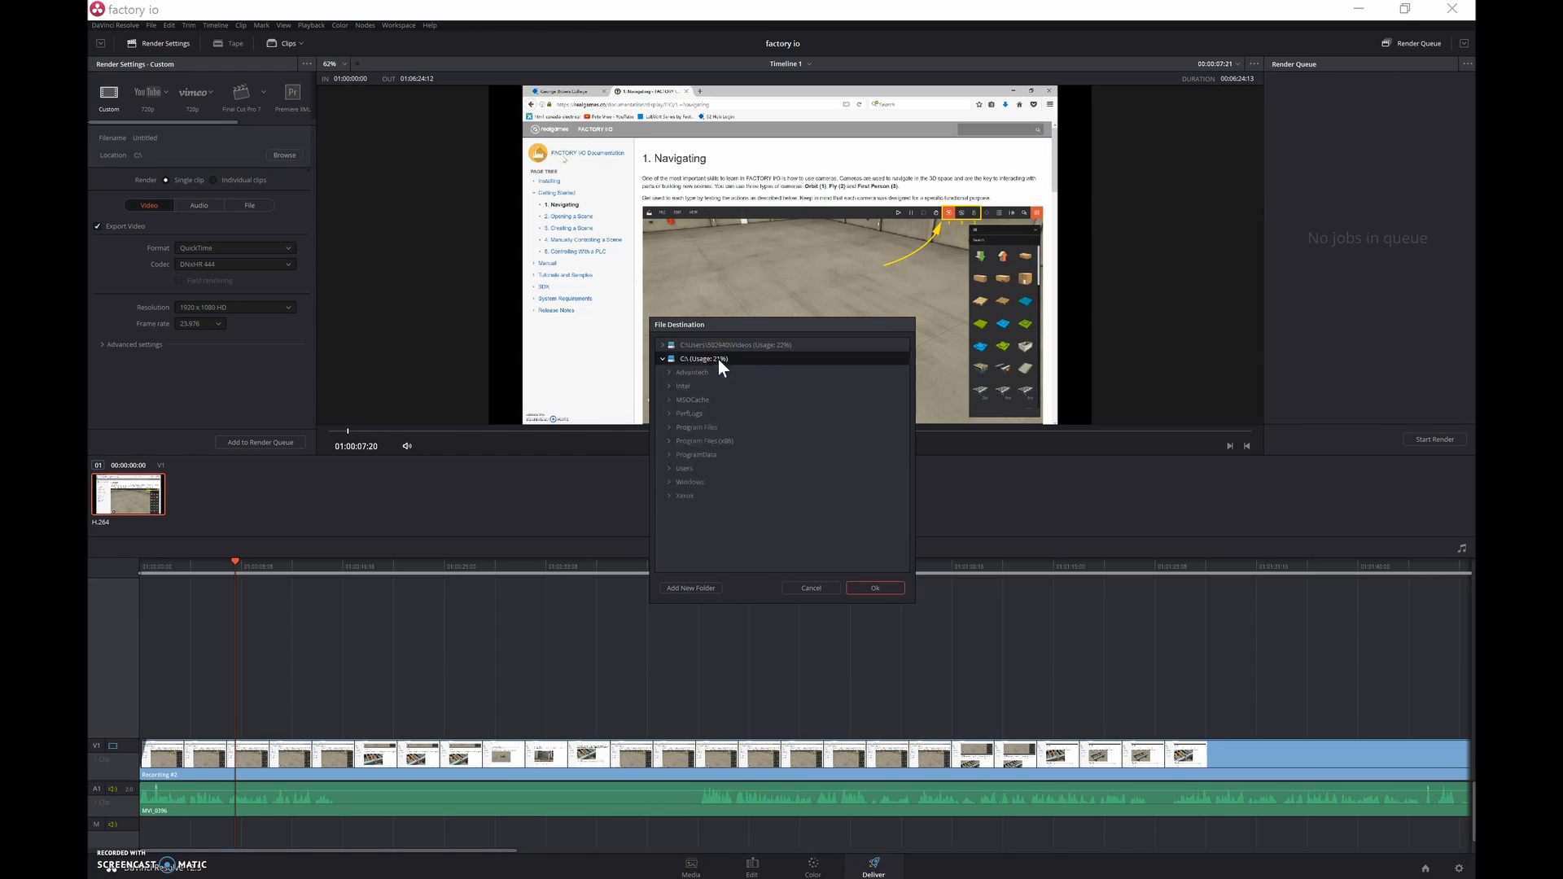
{"action": "double_click", "coordinate": [682, 468]}
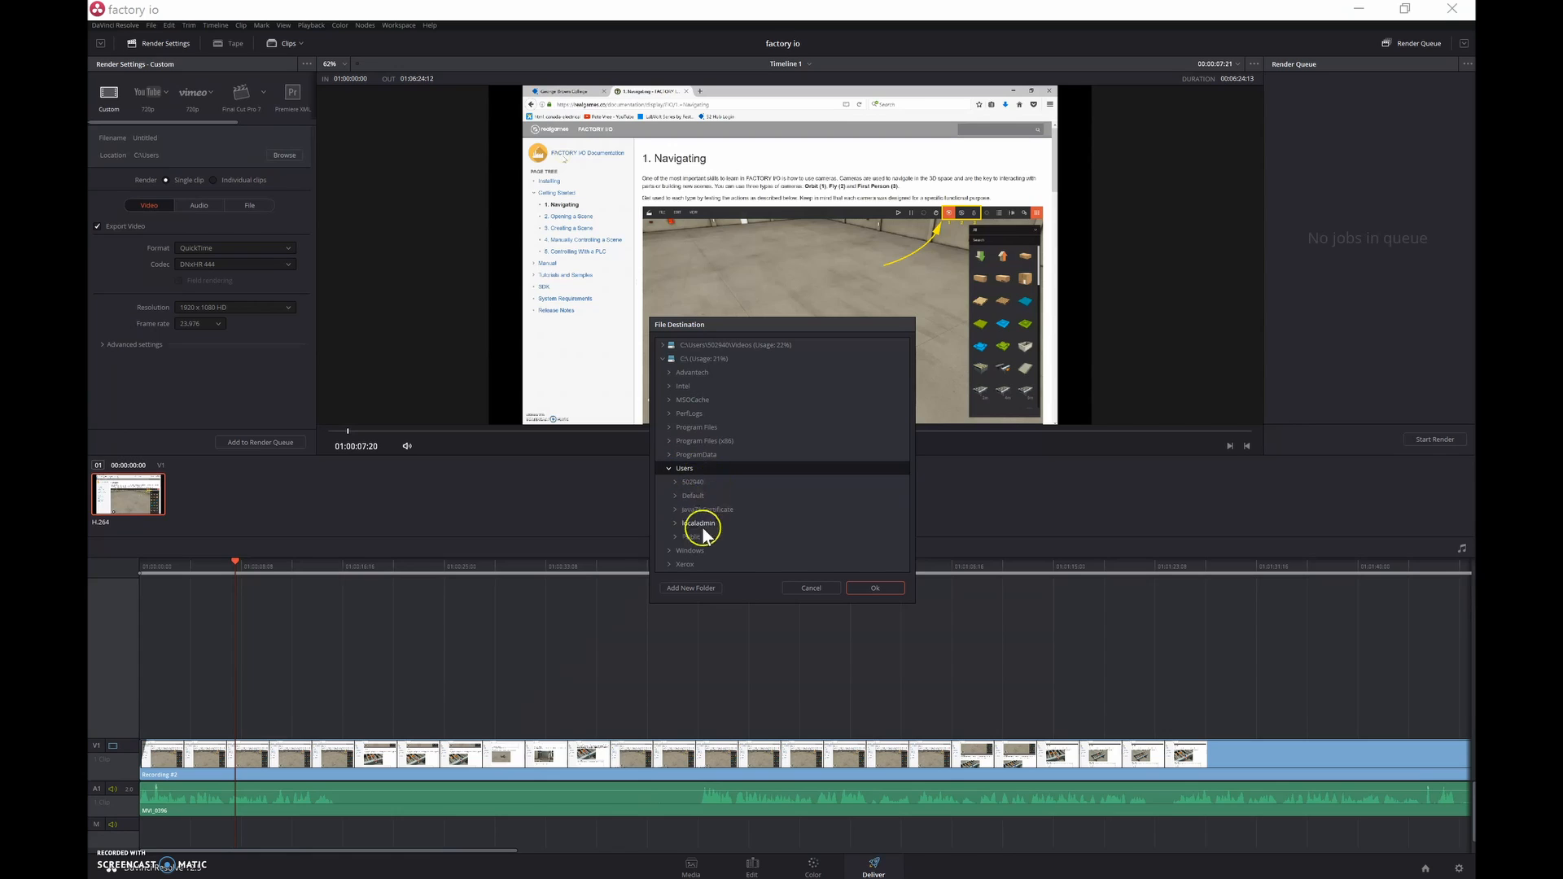
{"action": "double_click", "coordinate": [693, 483]}
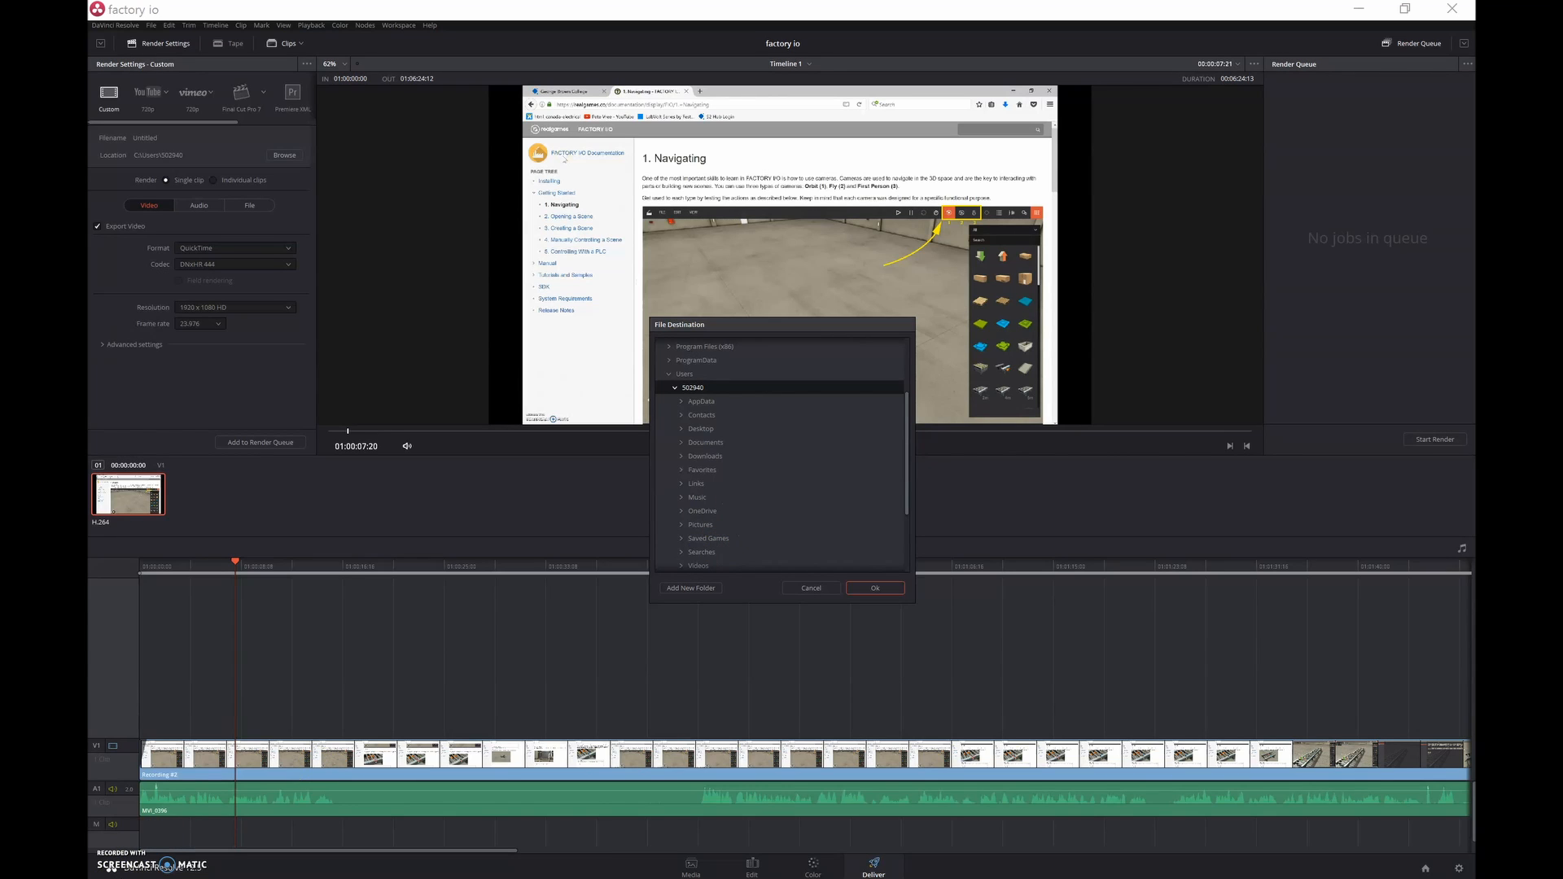
{"action": "double_click", "coordinate": [701, 428]}
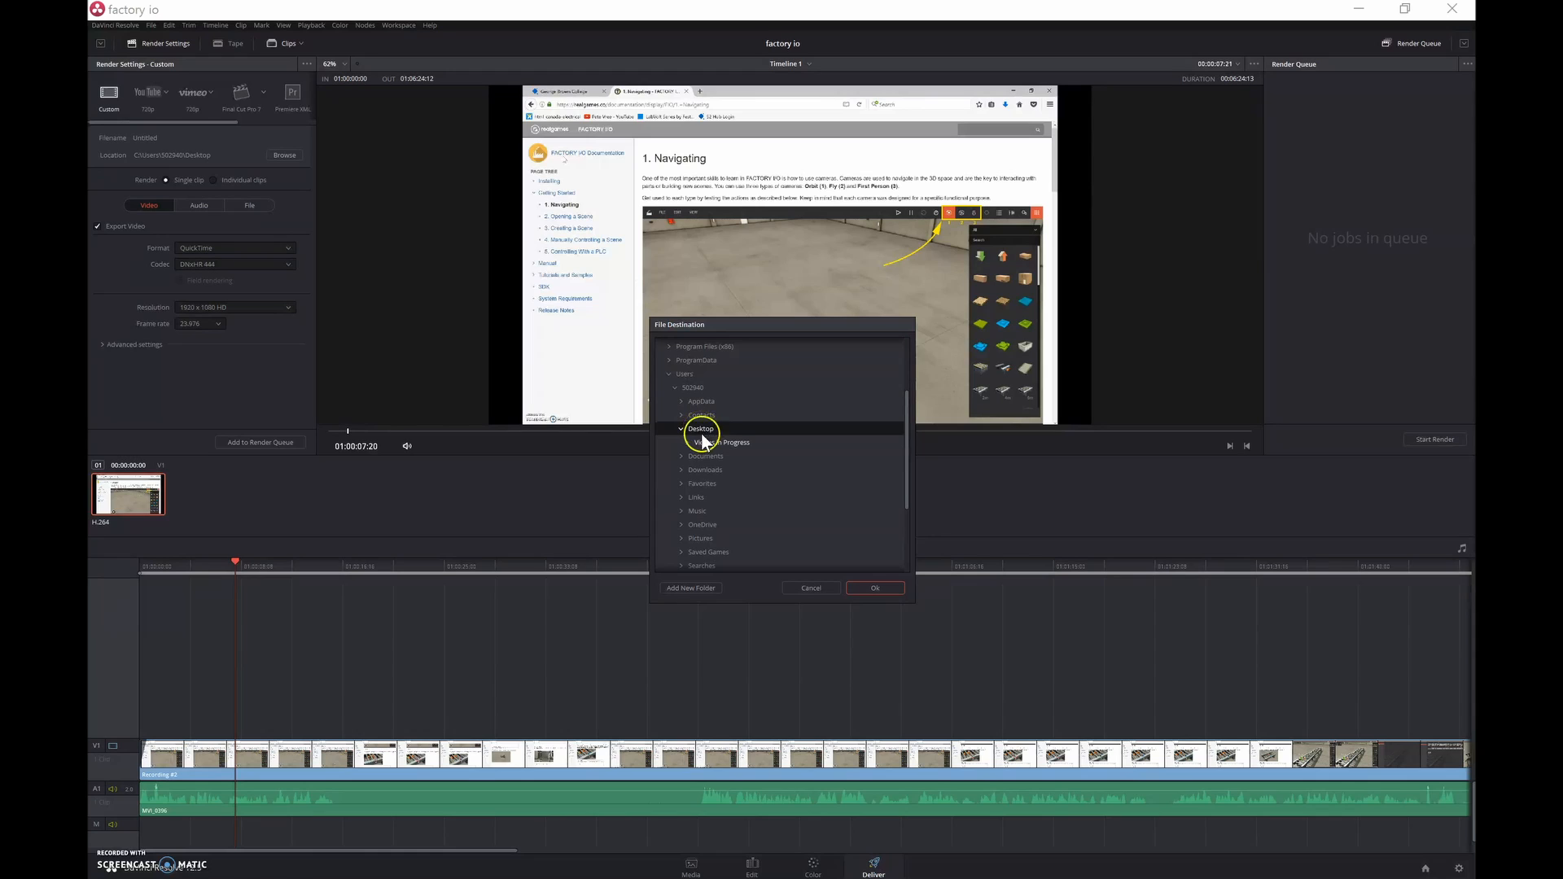
{"action": "left_click", "coordinate": [710, 444]}
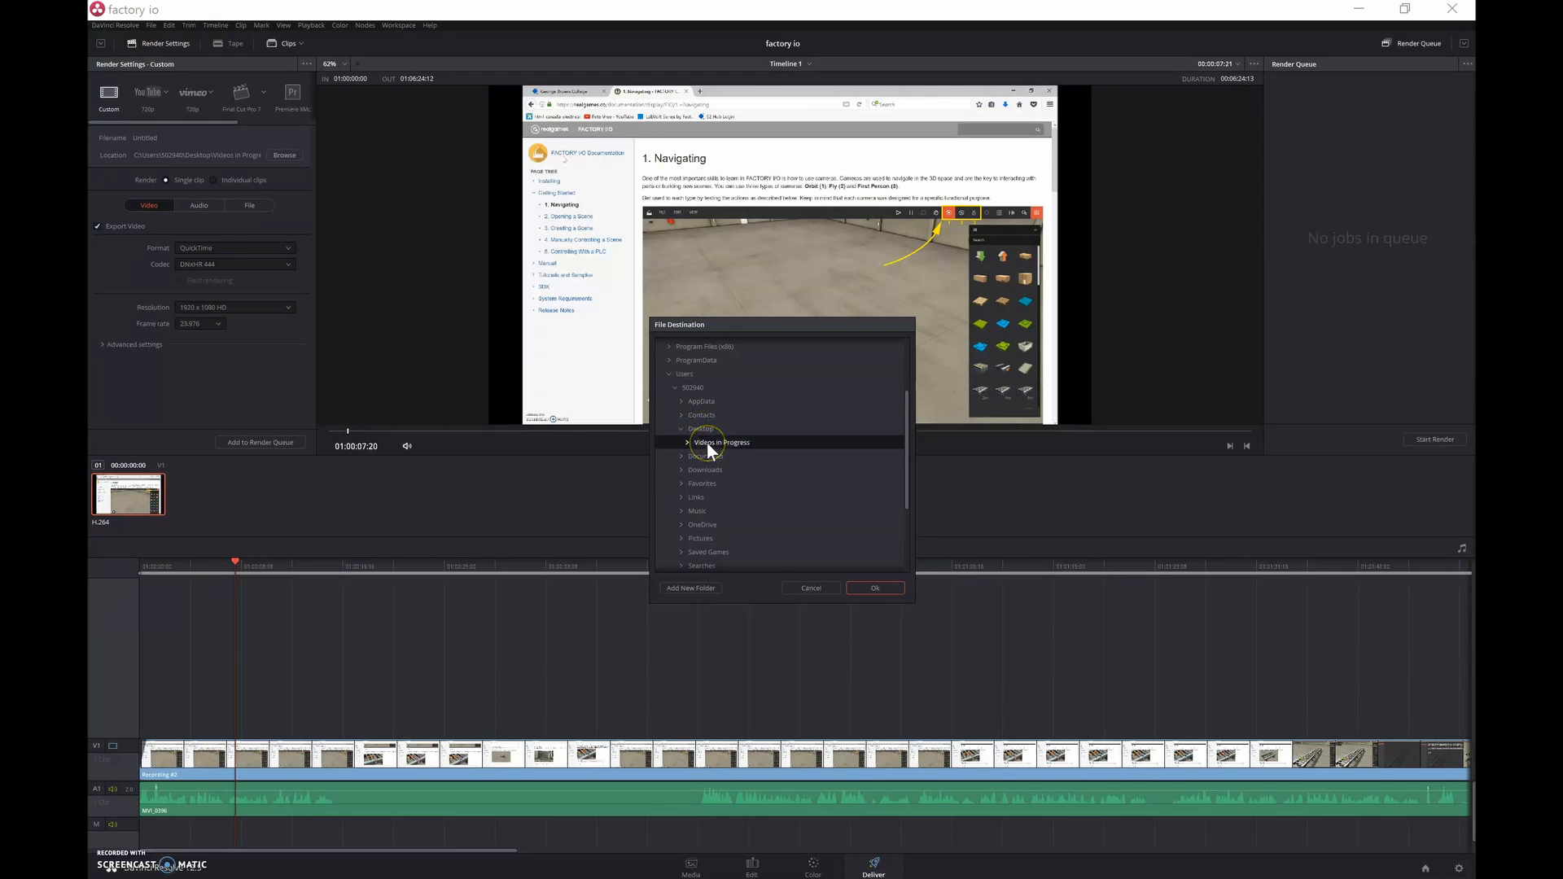
{"action": "left_click", "coordinate": [866, 588]}
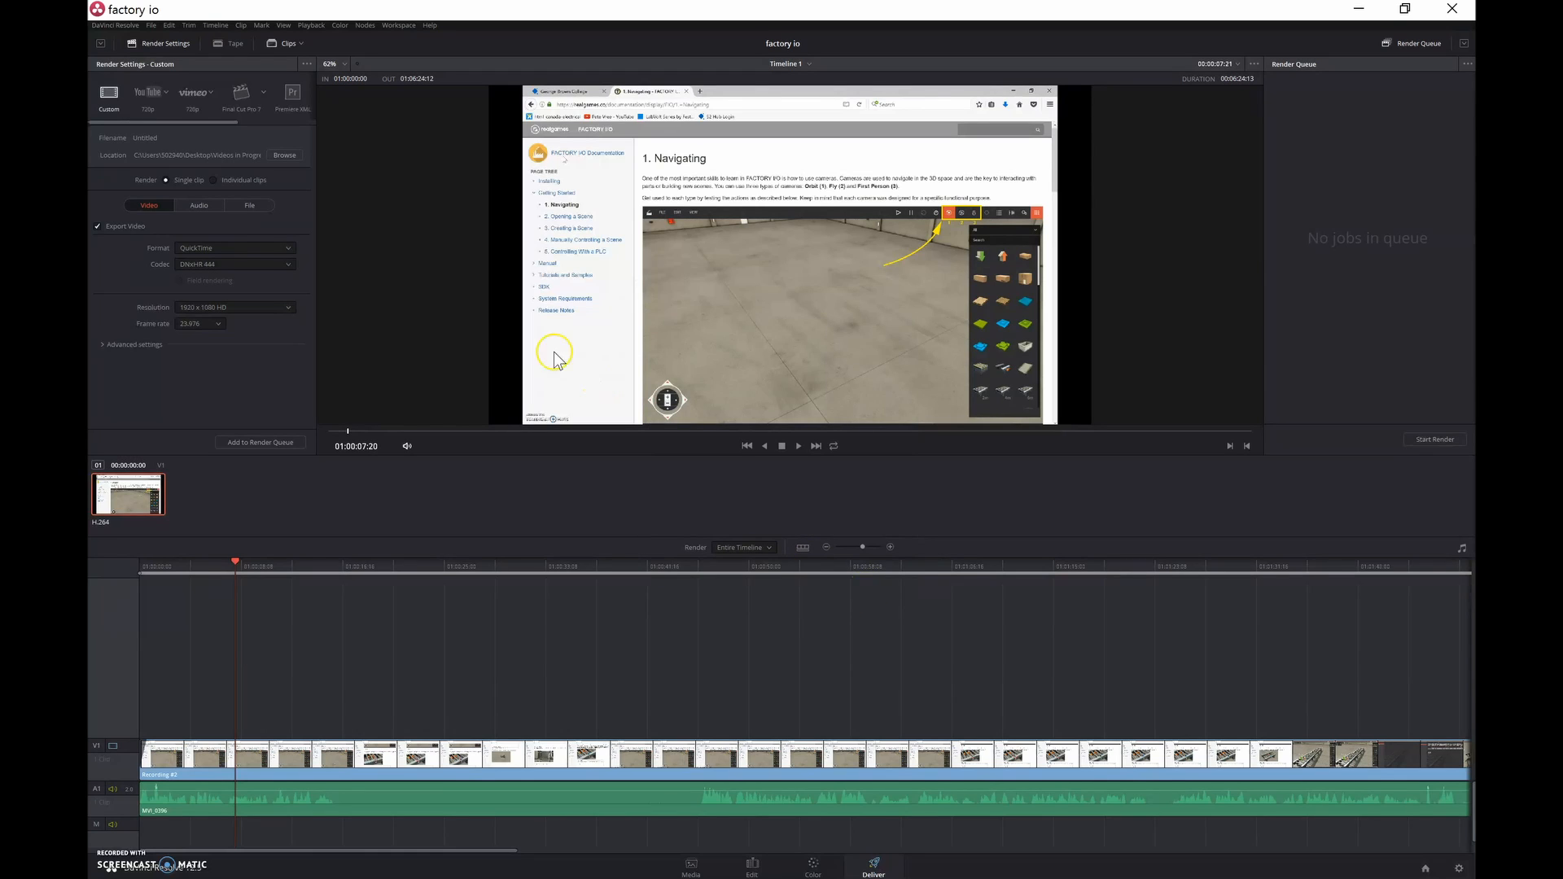
- Choose the YouTube render preset at 1080p and add Timeline 1 to the render queue
{"action": "left_click", "coordinate": [150, 96]}
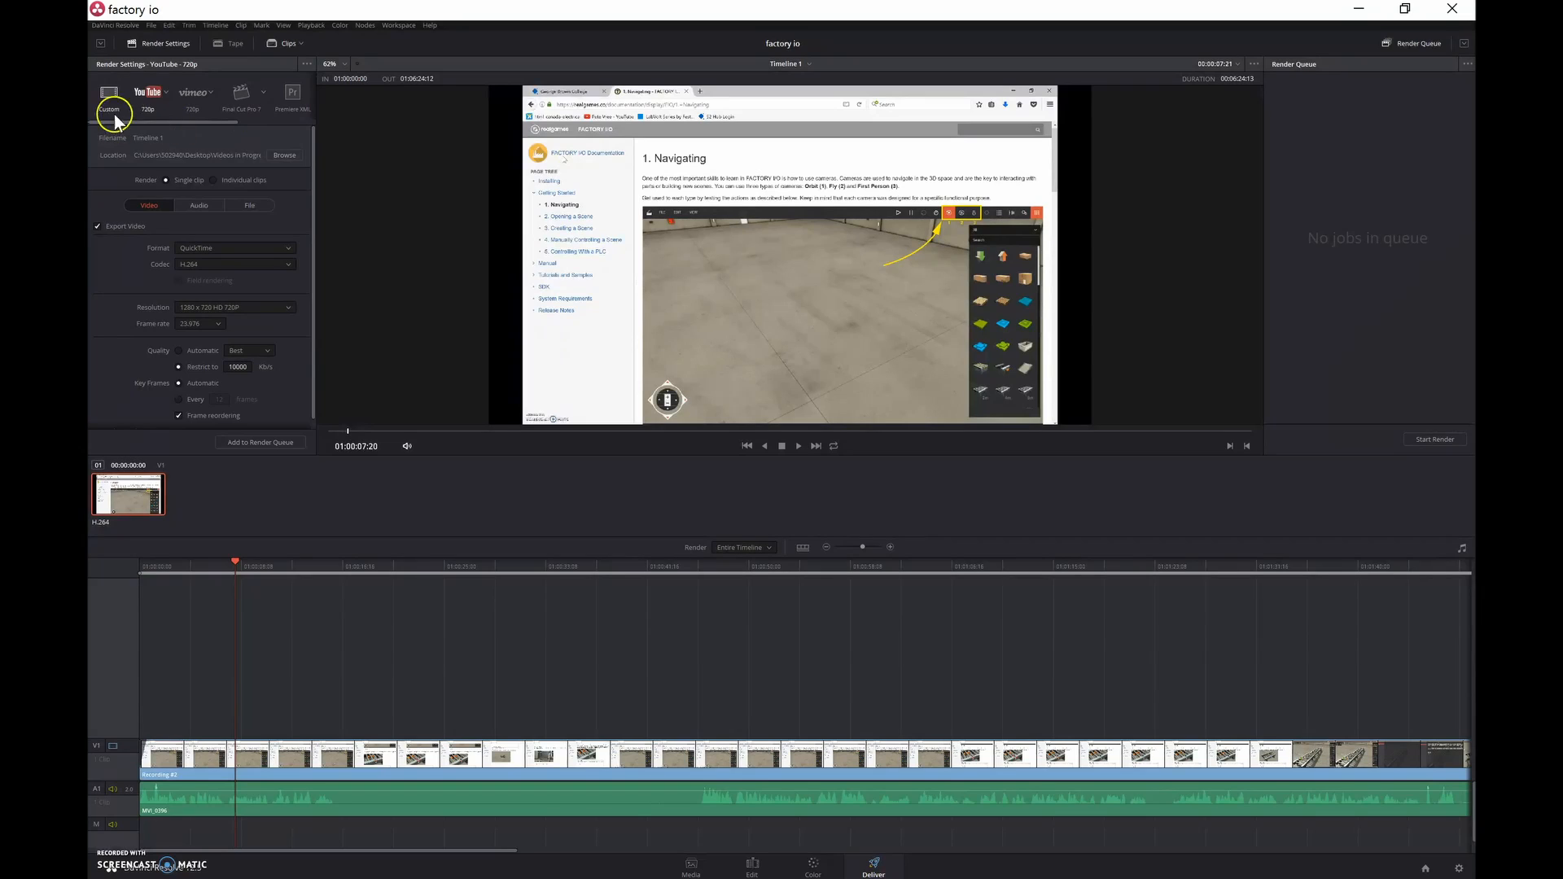
{"action": "left_click", "coordinate": [167, 95]}
{"action": "left_click", "coordinate": [144, 111]}
{"action": "left_click", "coordinate": [144, 121]}
{"action": "left_click", "coordinate": [166, 91]}
{"action": "left_click", "coordinate": [148, 114]}
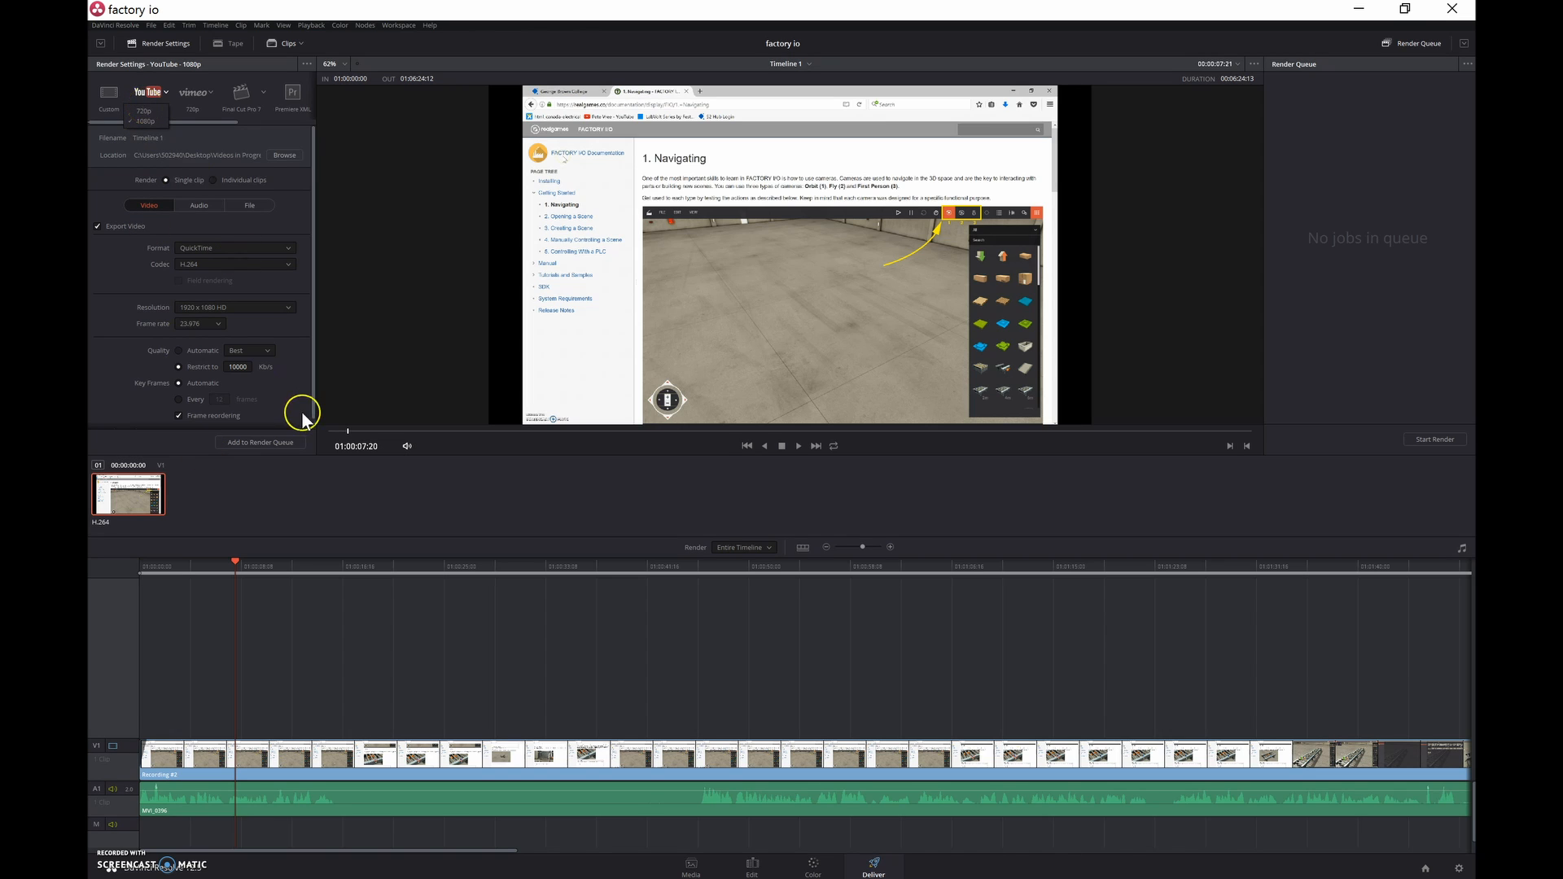
{"action": "left_click", "coordinate": [252, 443]}
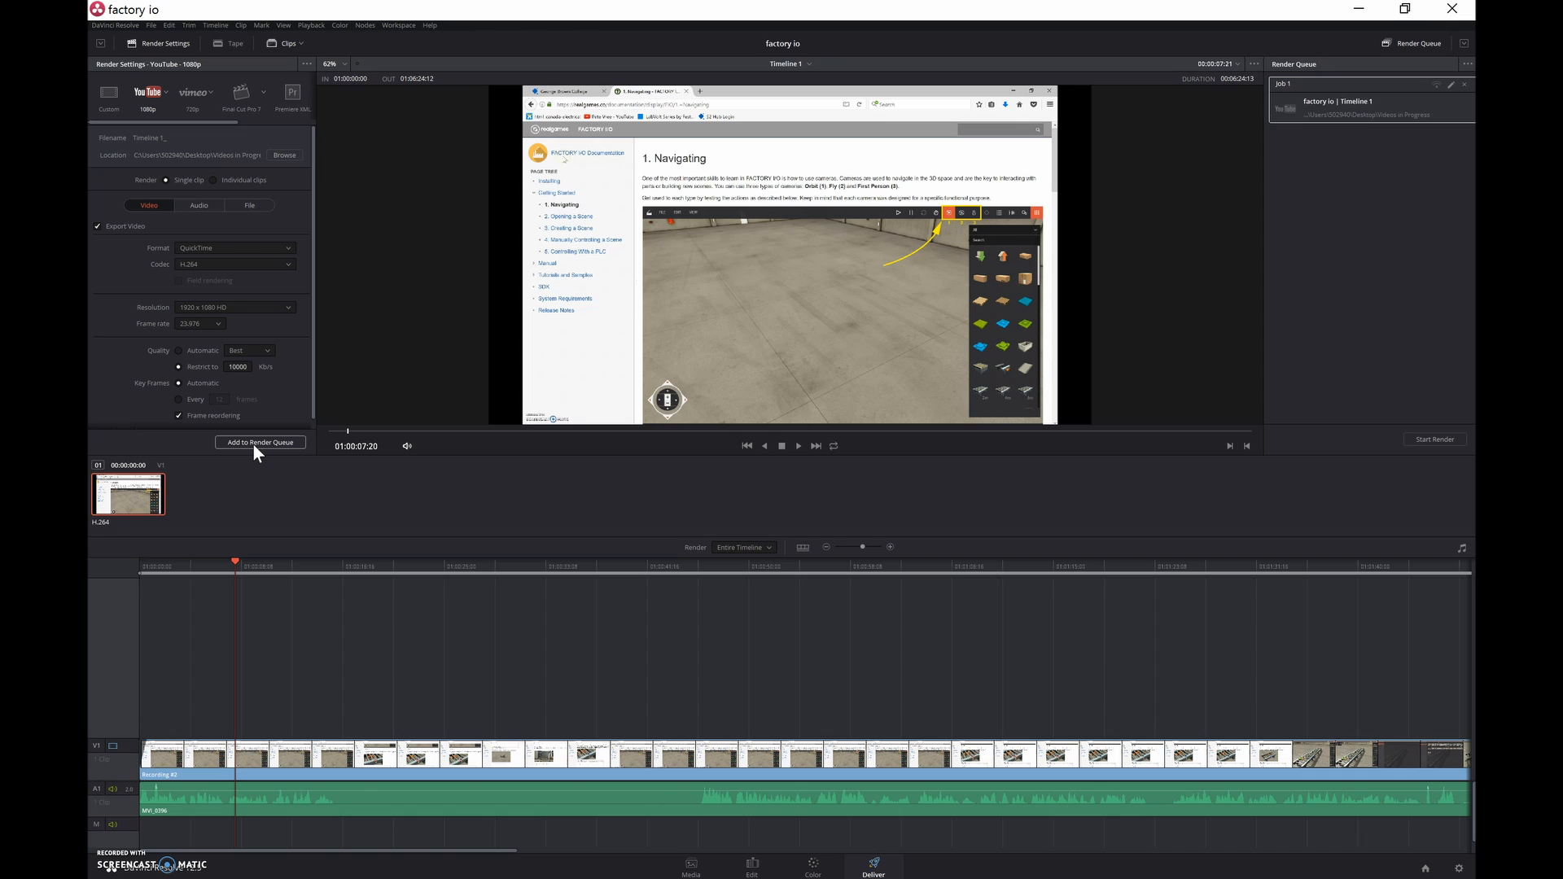